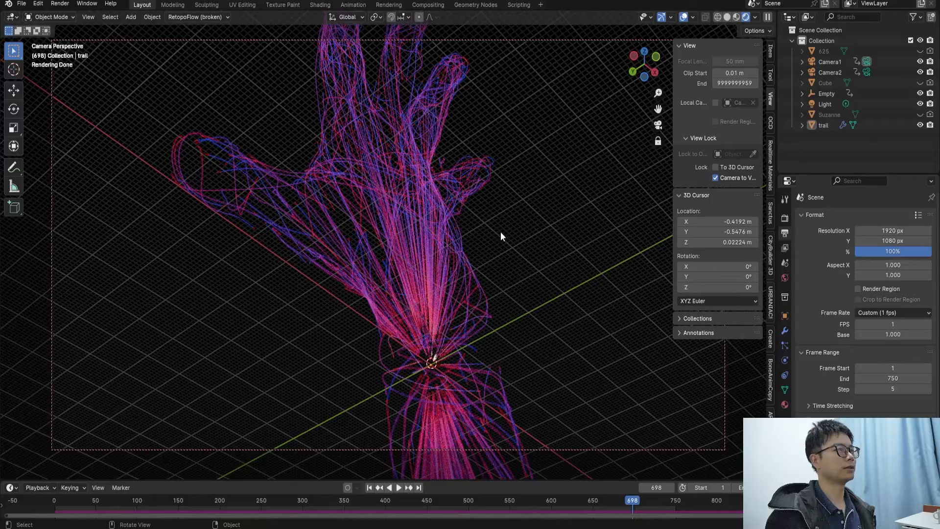
Examine the finished hand made of coloured trail curves from several angles and up close.
middle_drag(407, 222, 401, 238)
middle_drag(422, 195, 495, 136)
middle_drag(409, 207, 356, 212)
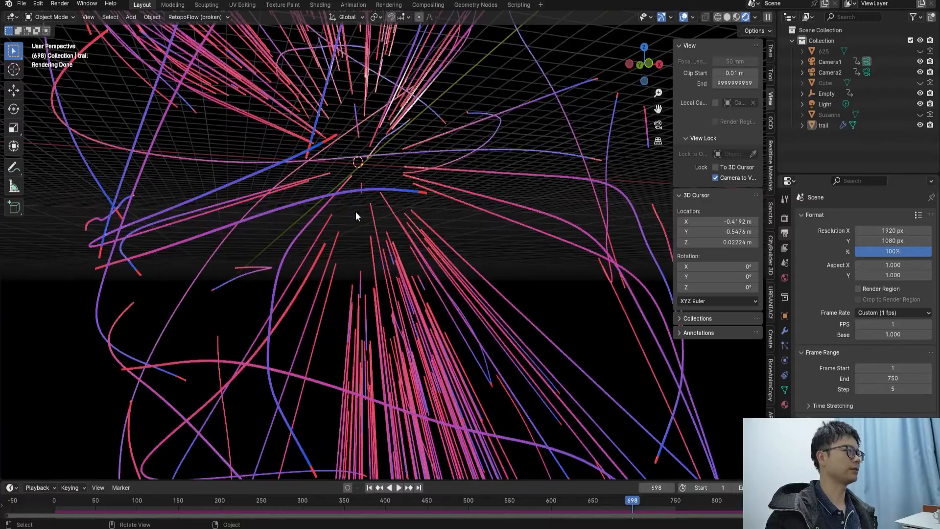
middle_drag(399, 170, 465, 218)
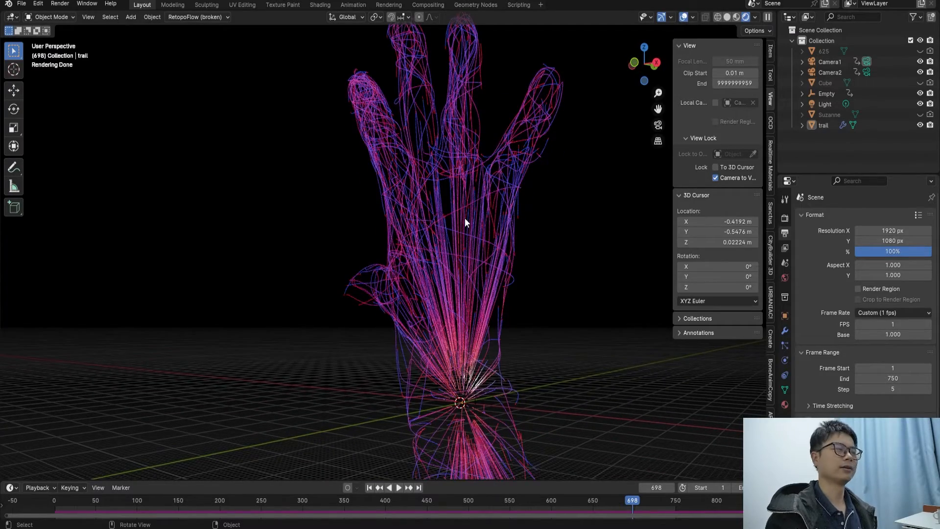
middle_drag(465, 218, 455, 323)
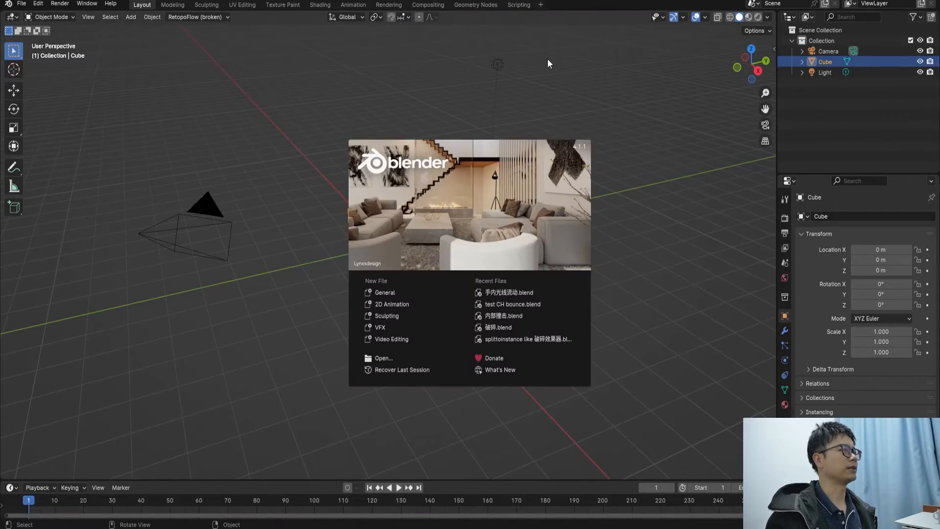
Create a new geometry node tree on the cube, cut the Group Input to Group Output link, and spread the two nodes apart.
click(482, 6)
click(483, 6)
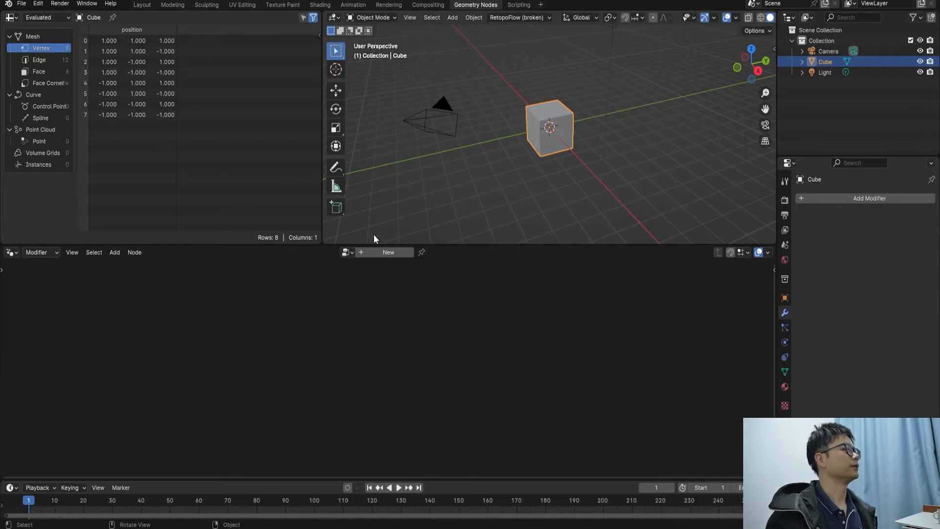
click(386, 252)
drag(272, 380, 170, 375)
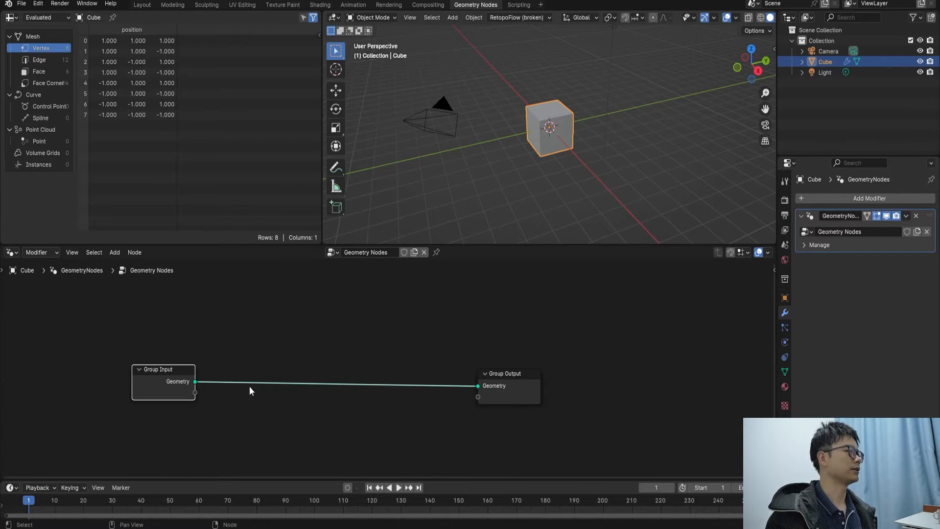
ctrl+right_drag(231, 394, 243, 369)
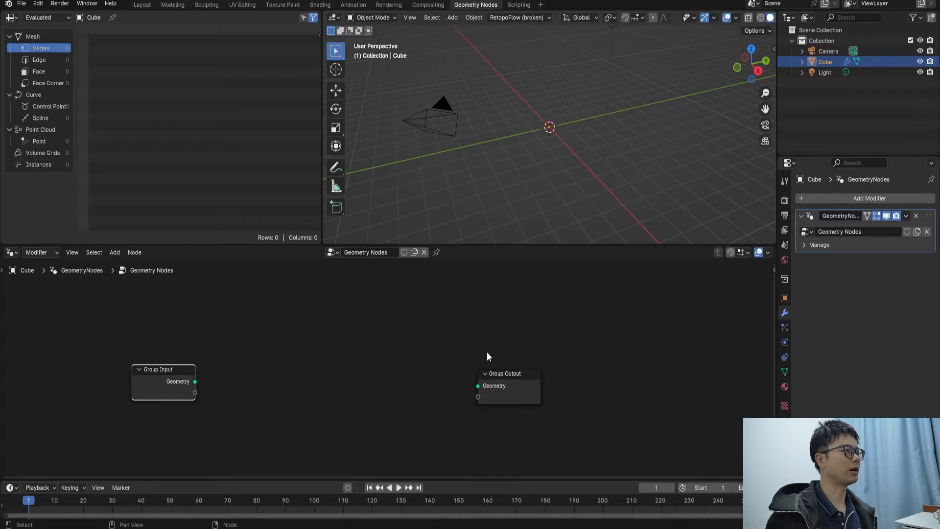
scroll(556, 163, up, 2)
scroll(553, 277, up, 1)
drag(514, 376, 576, 373)
middle_drag(321, 357, 330, 345)
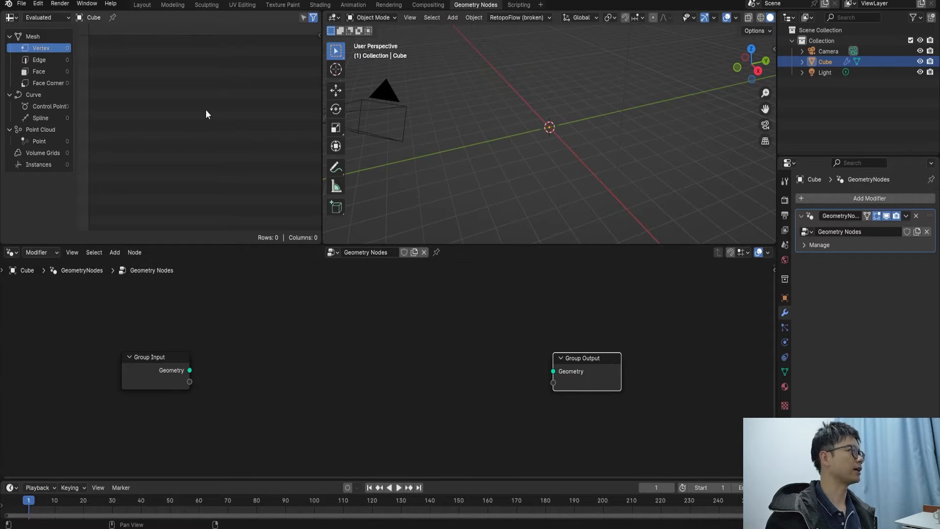
Save the project as test-EN.blend in the 手内流光 folder.
click(142, 4)
click(22, 4)
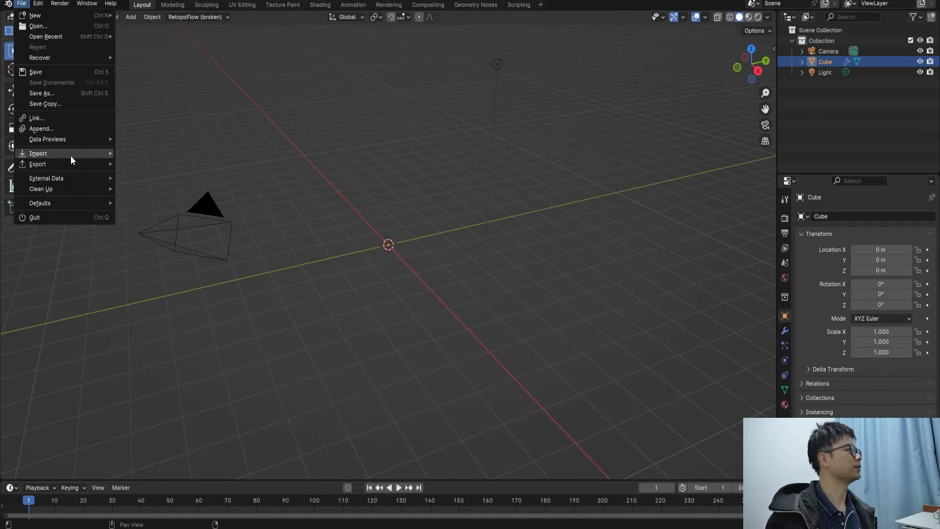
key(ctrl+s)
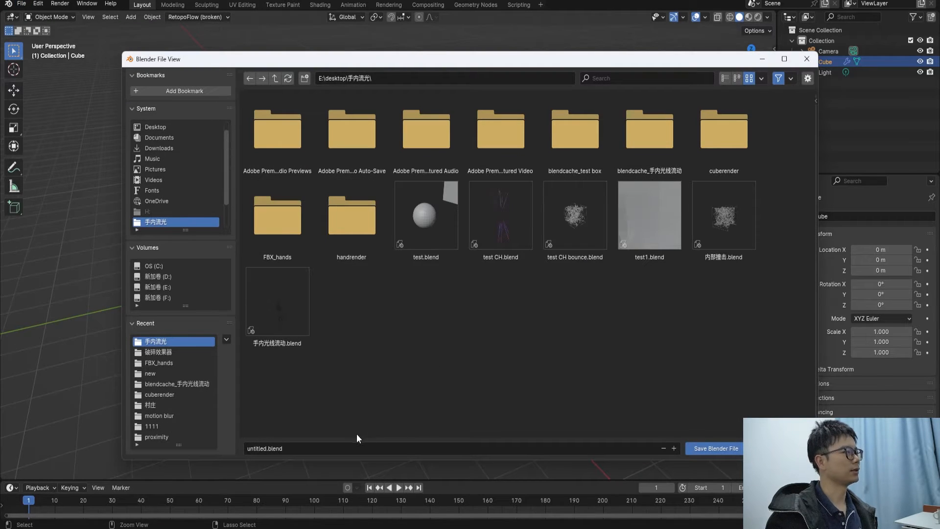
click(321, 446)
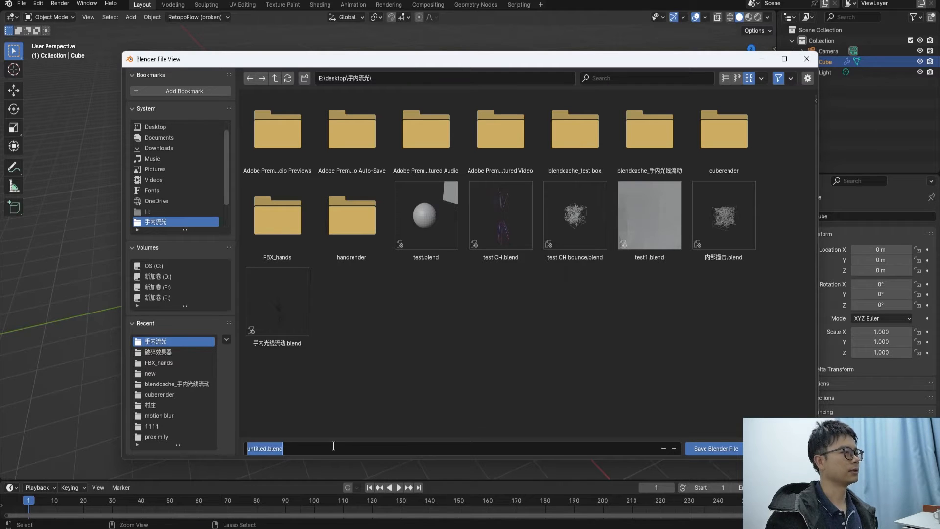
text(test)
key(Return)
text(-EN)
key(Return)
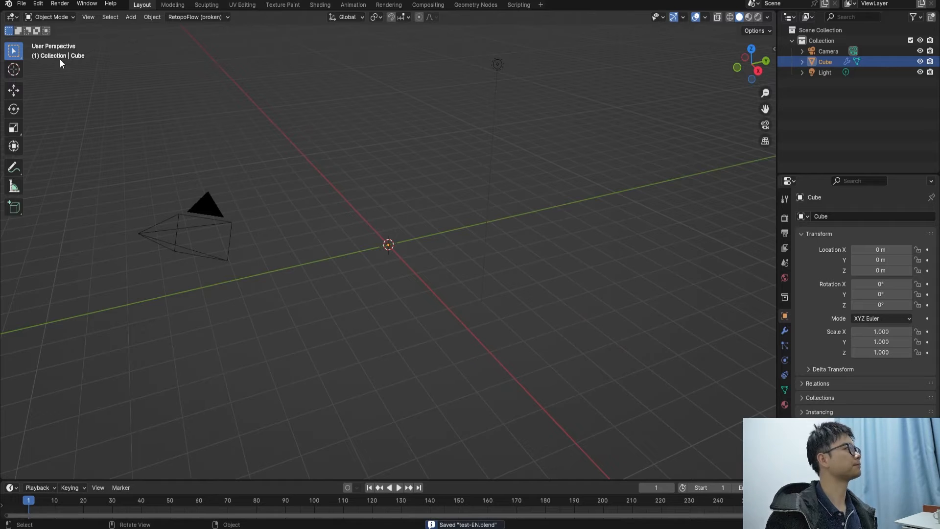
Import the FBX hand models from the FBX_hands folder with the default import settings.
click(22, 4)
mouse_move(68, 154)
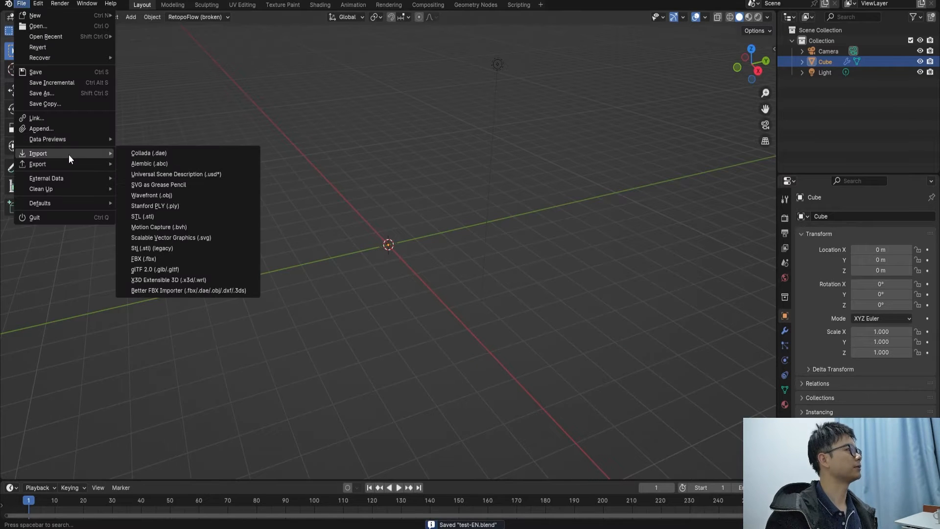
click(162, 259)
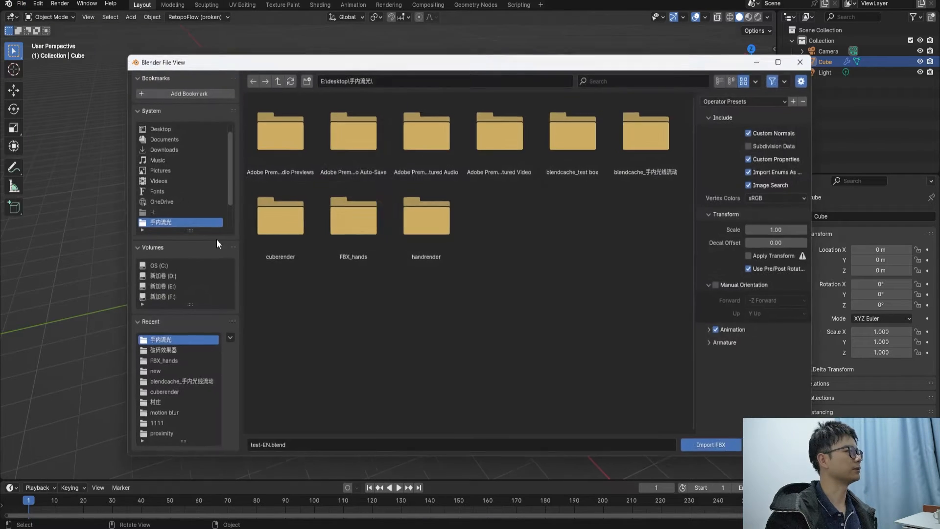
click(339, 228)
click(338, 228)
click(334, 147)
click(697, 450)
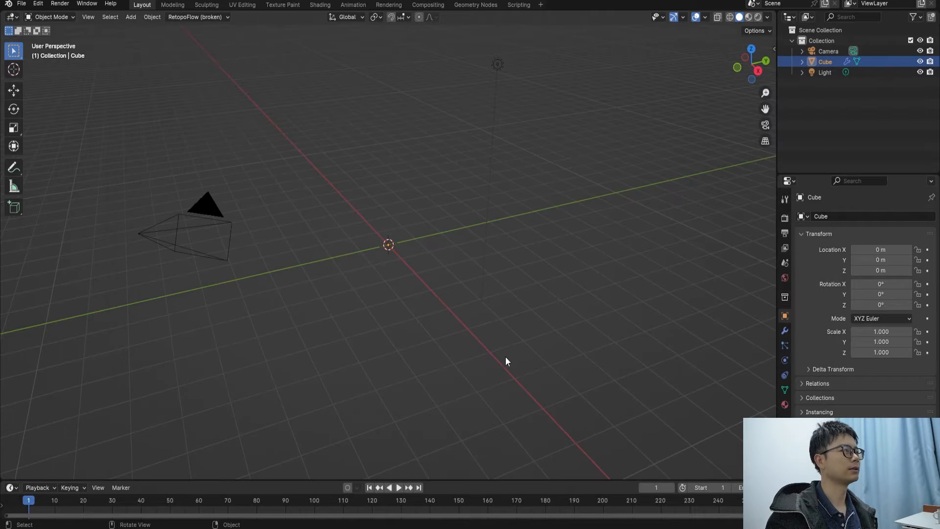
scroll(404, 272, up, 6)
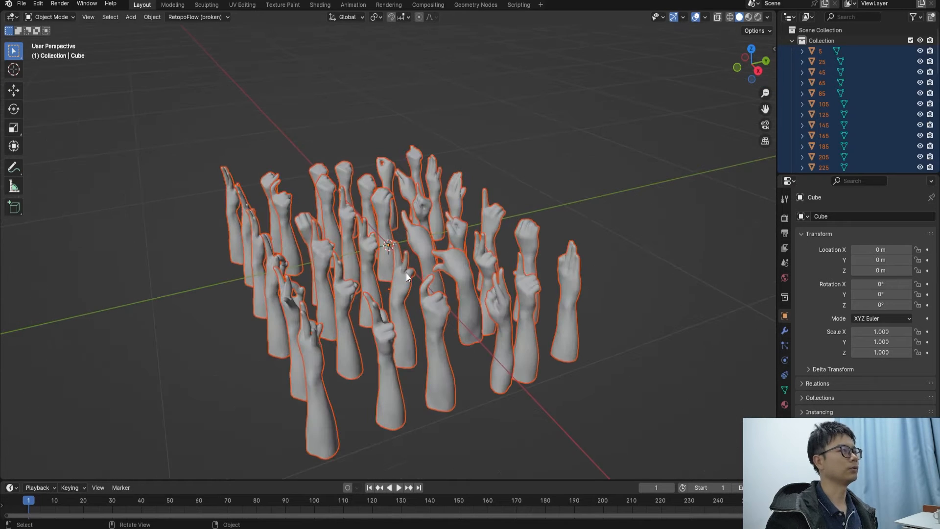
Delete the imported hand objects 45, 25 and 5 from the collection.
middle_drag(378, 271, 446, 298)
middle_drag(513, 292, 675, 163)
click(495, 225)
mouse_move(818, 87)
mouse_down()
mouse_move(829, 47)
mouse_move(820, 83)
mouse_up()
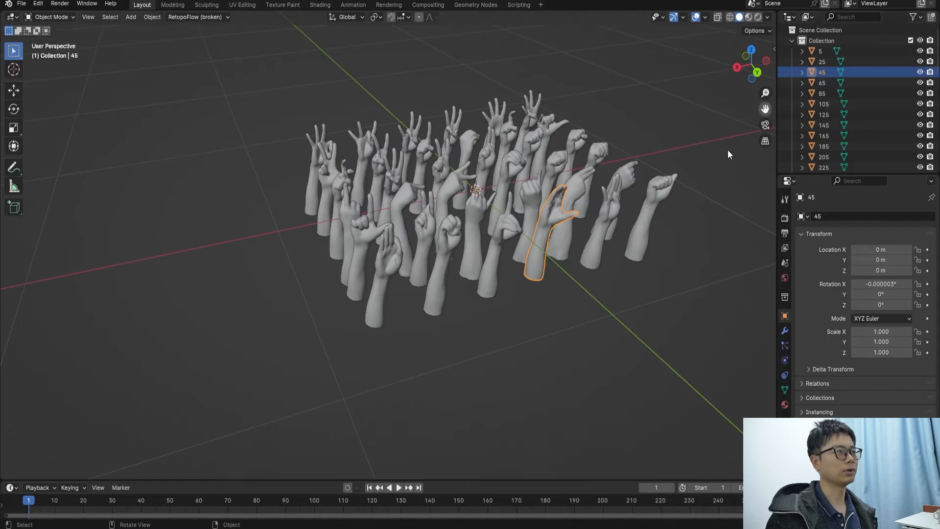
middle_drag(756, 122, 609, 216)
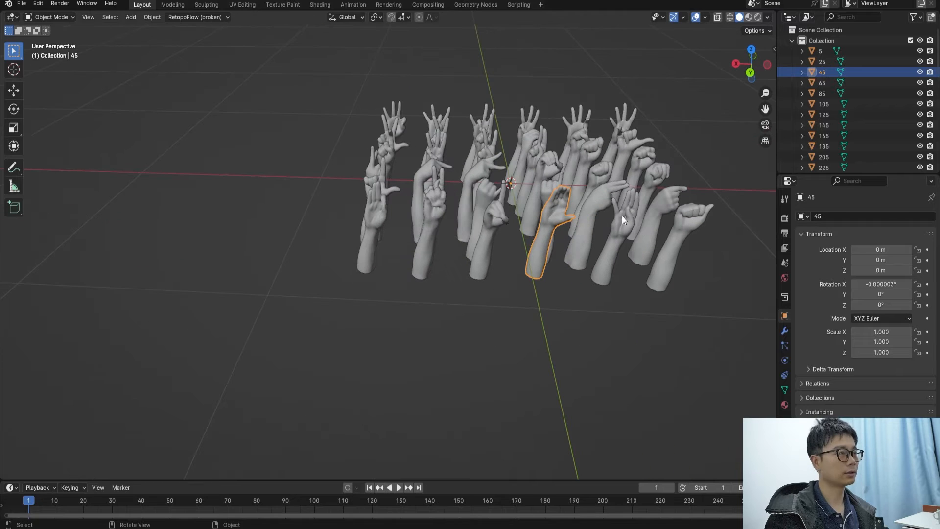
key(Delete)
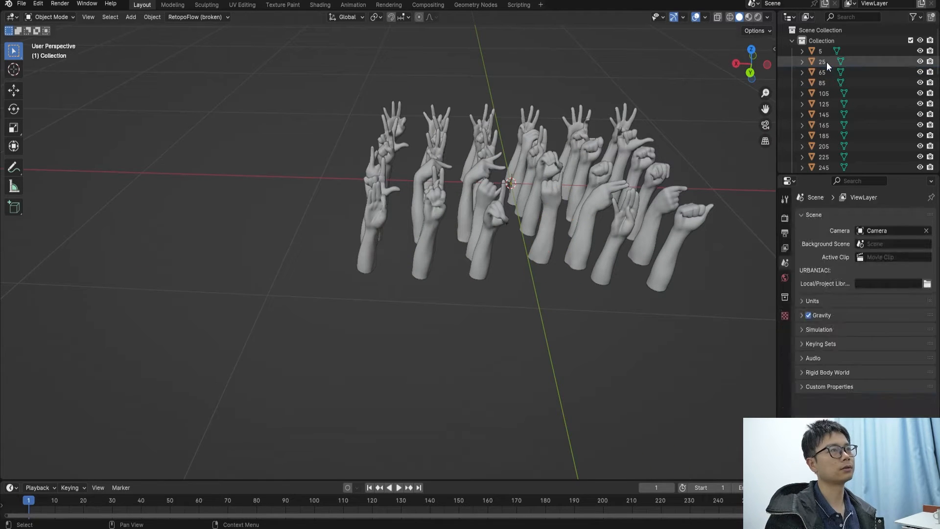
click(826, 62)
key(Delete)
click(826, 54)
key(Delete)
Delete all hand objects from 85 through 705, keeping only hand 65.
click(824, 61)
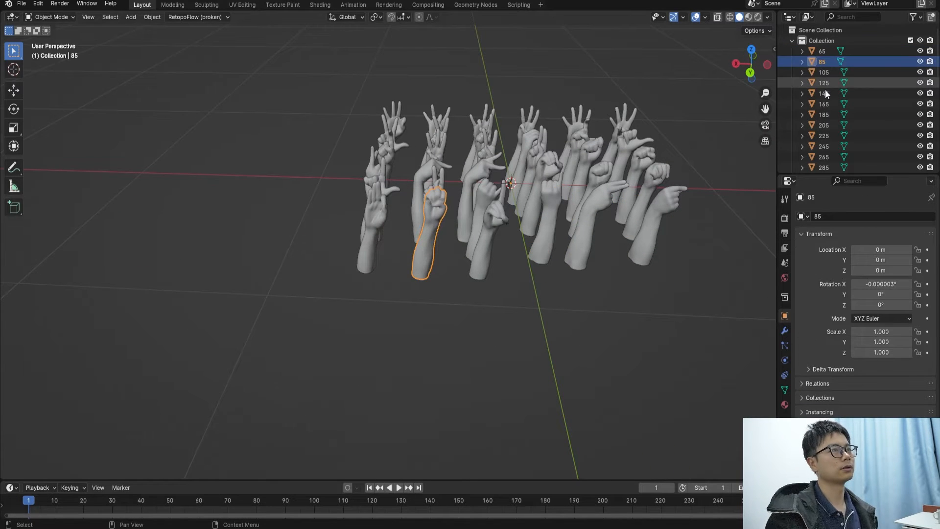
scroll(828, 107, down, 10)
key(a)
click(832, 121)
scroll(831, 120, up, 10)
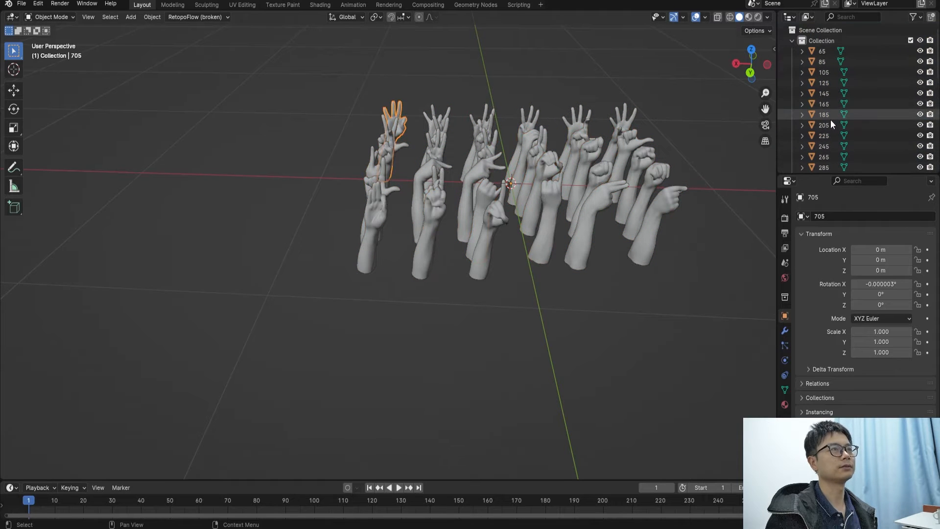
shift+click(828, 62)
key(Delete)
middle_drag(540, 156, 451, 58)
scroll(543, 254, up, 3)
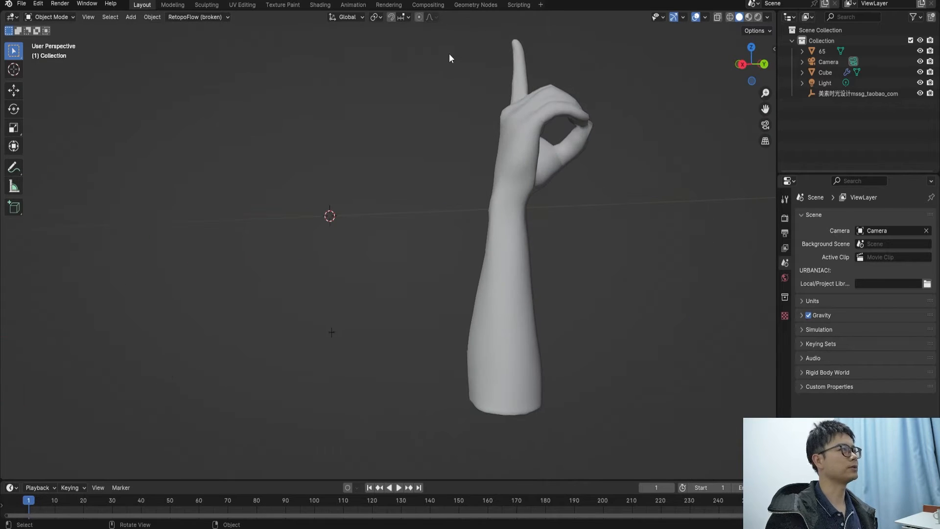
Return to the geometry node setup and rename the Cube object as "curve hand".
click(475, 6)
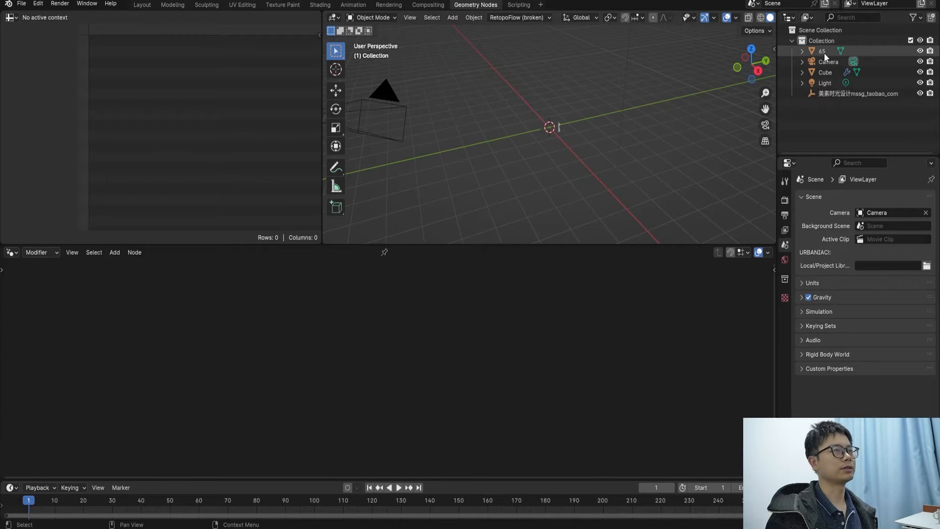
click(826, 74)
double_click(830, 73)
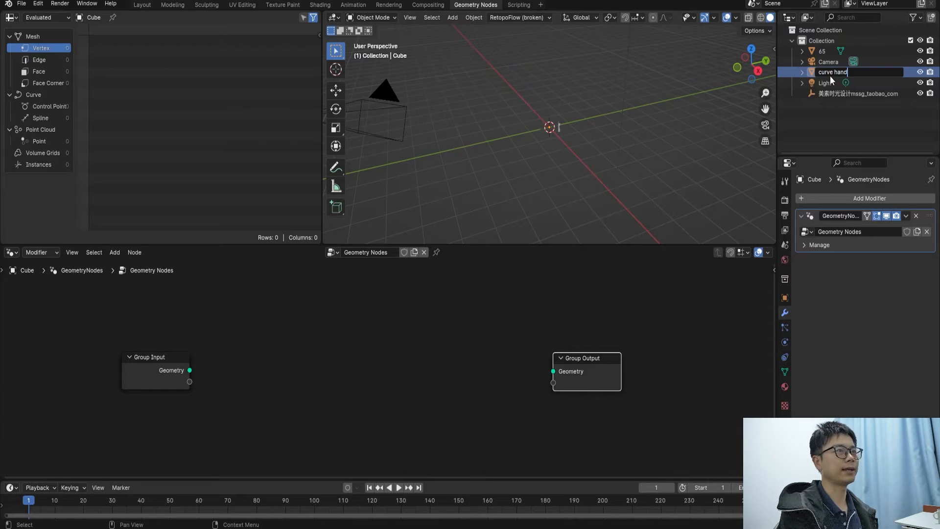
text(curve hand)
key(Return)
Add hand 65 to the curve hand node tree as an Object Info node and place it beside Group Input.
drag(823, 51, 304, 371)
scroll(344, 377, up, 2)
middle_drag(351, 376, 362, 344)
drag(318, 348, 243, 348)
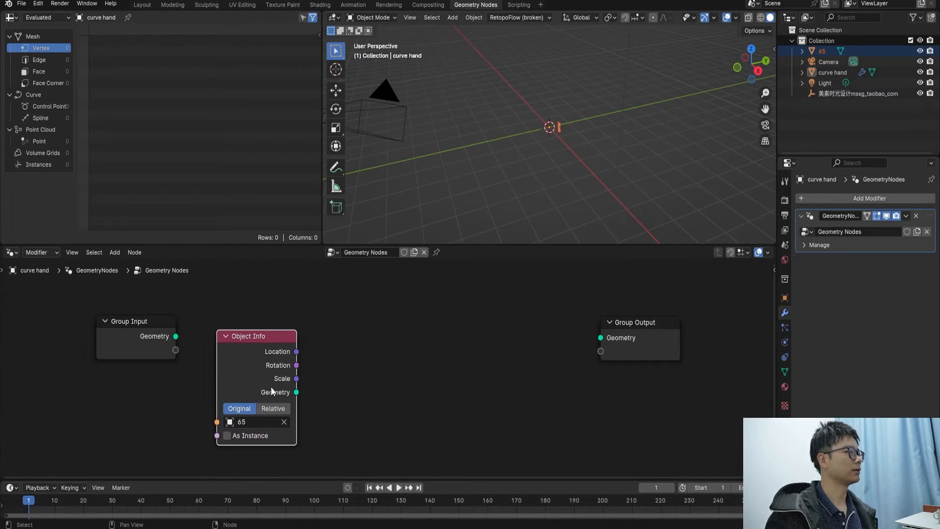
Hide the original hand 65 and preview only the Object Info node's Geometry output with a Viewer node.
ctrl+shift+click(269, 351)
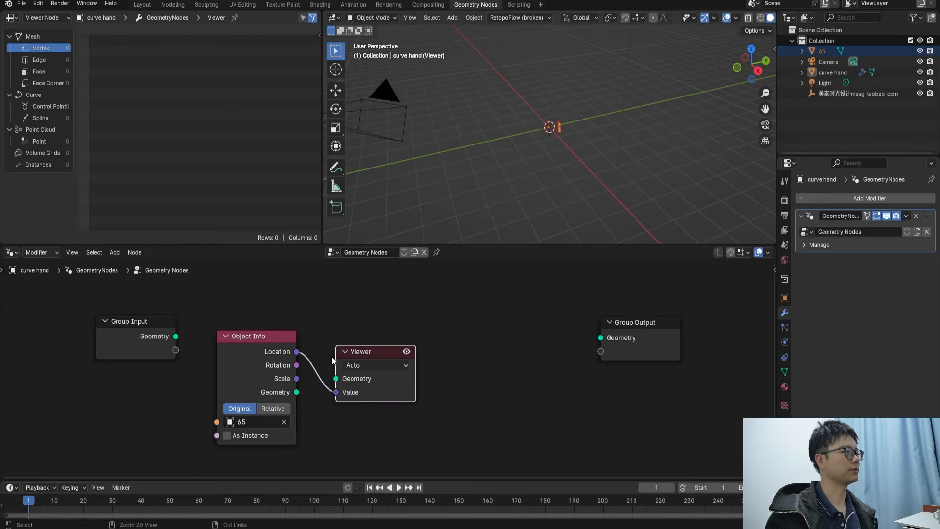
key(h)
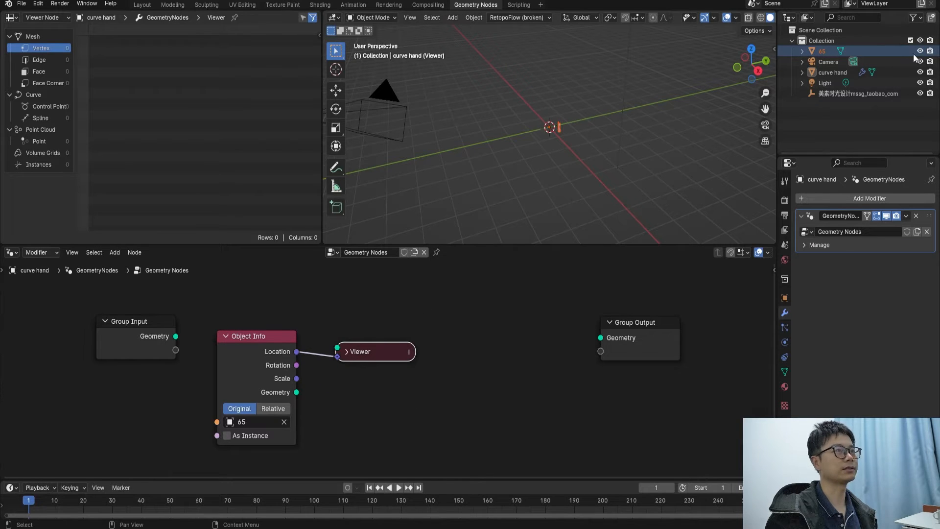
scroll(591, 174, up, 3)
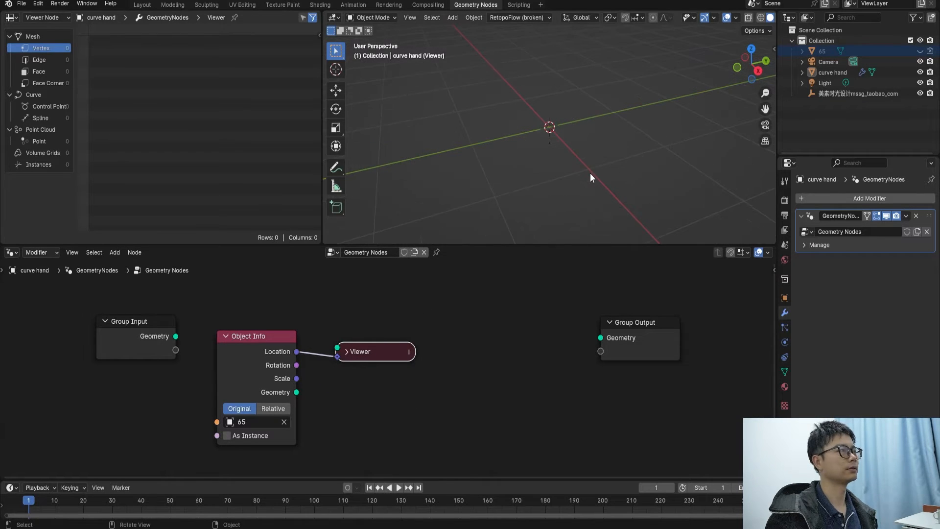
click(348, 353)
drag(296, 392, 334, 378)
ctrl+right_drag(306, 372, 340, 342)
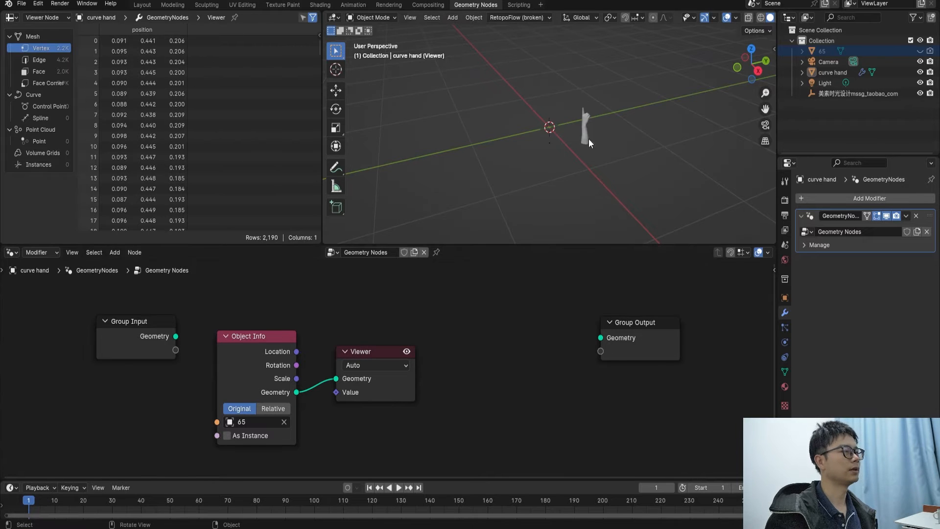
scroll(606, 144, up, 2)
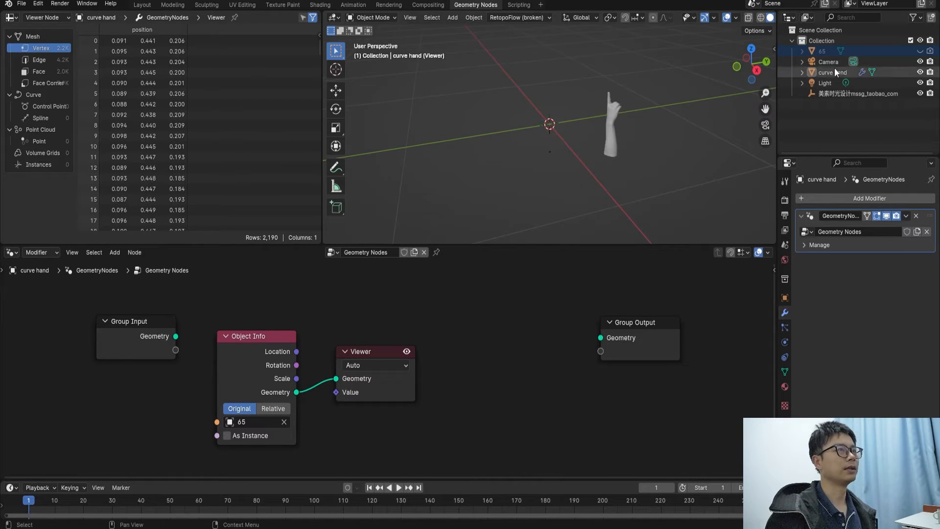
Unhide hand 65 and try to set its origin to its geometry.
click(825, 51)
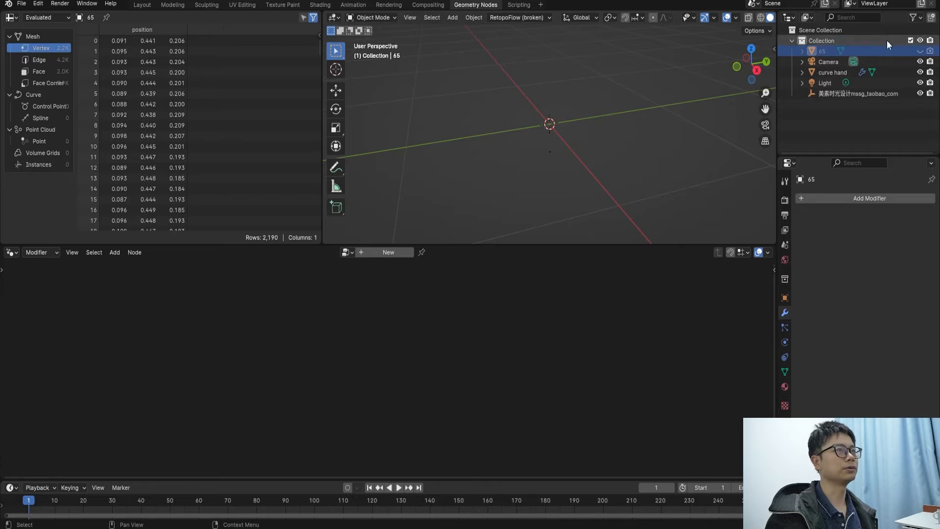
click(919, 51)
middle_drag(632, 128, 532, 125)
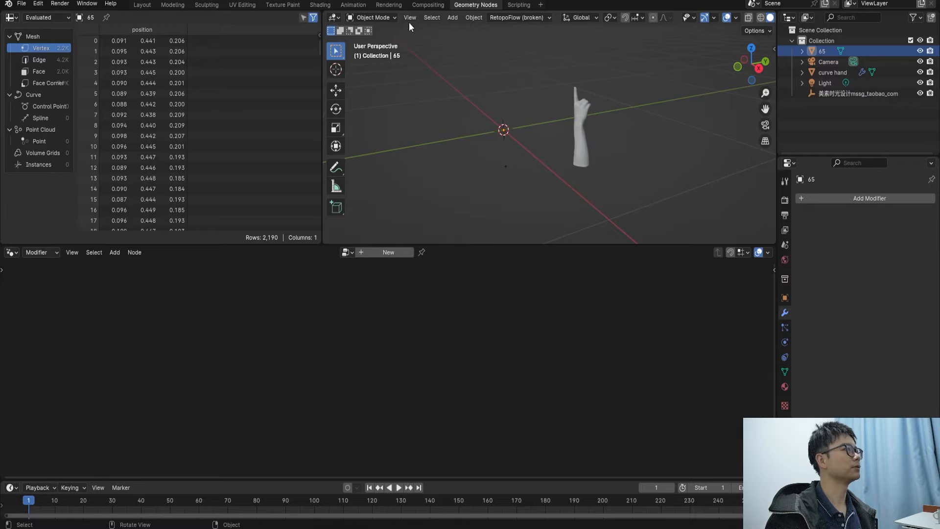
click(471, 17)
mouse_move(549, 39)
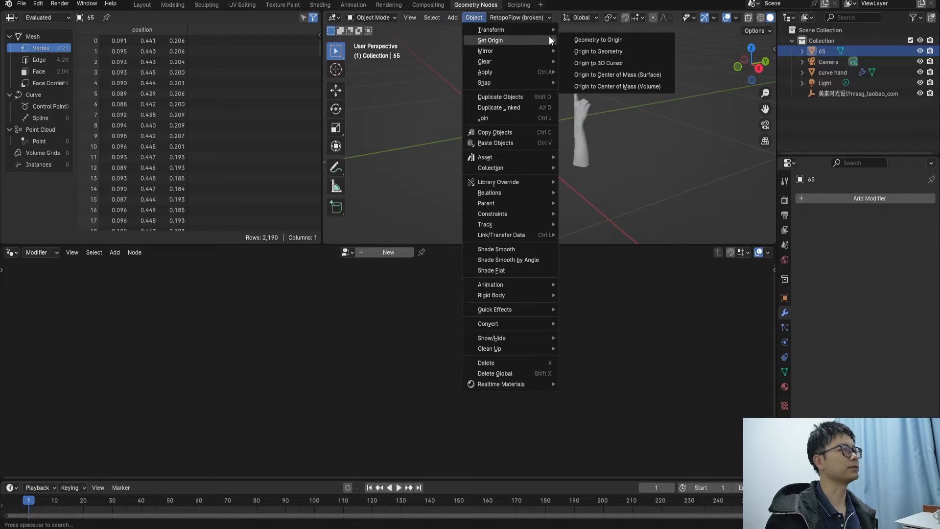
click(623, 52)
mouse_move(567, 139)
middle_down()
mouse_move(594, 136)
mouse_move(578, 135)
middle_up()
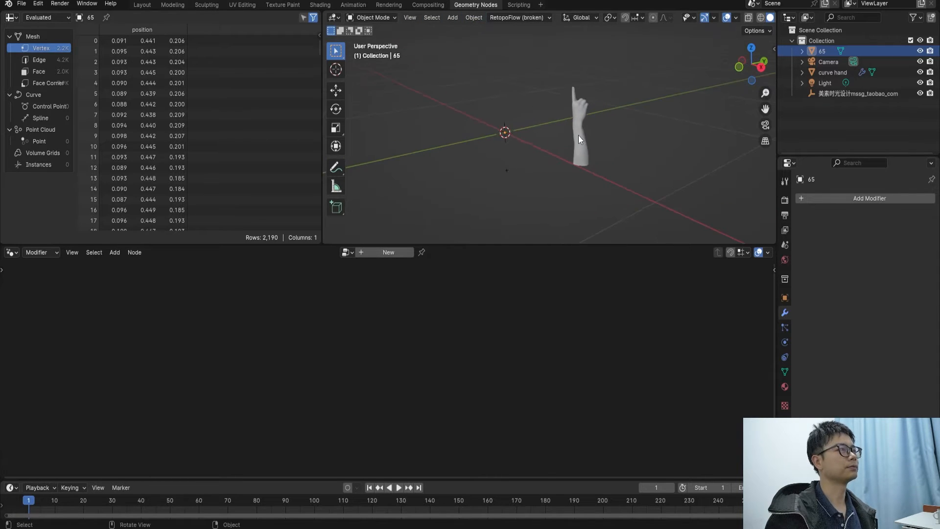
Set the origin of hand 65 to its geometry.
click(576, 129)
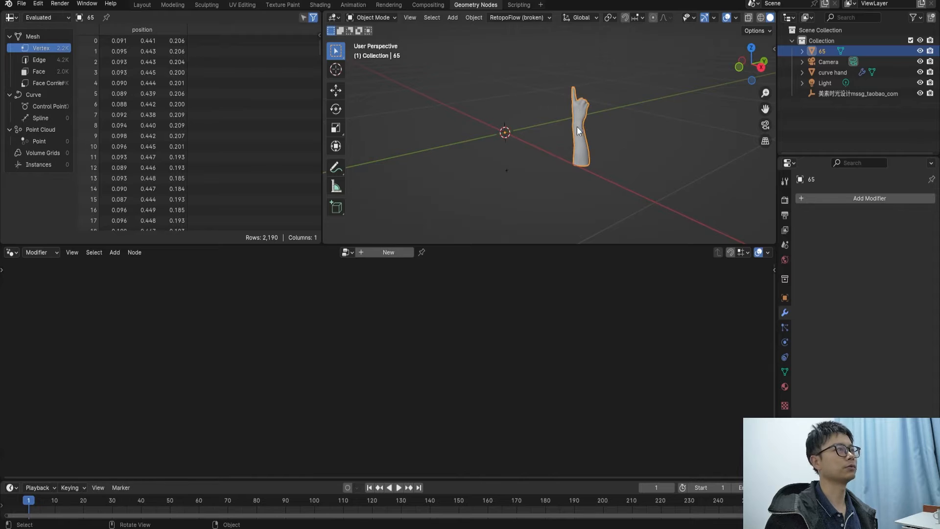
click(473, 18)
mouse_move(527, 42)
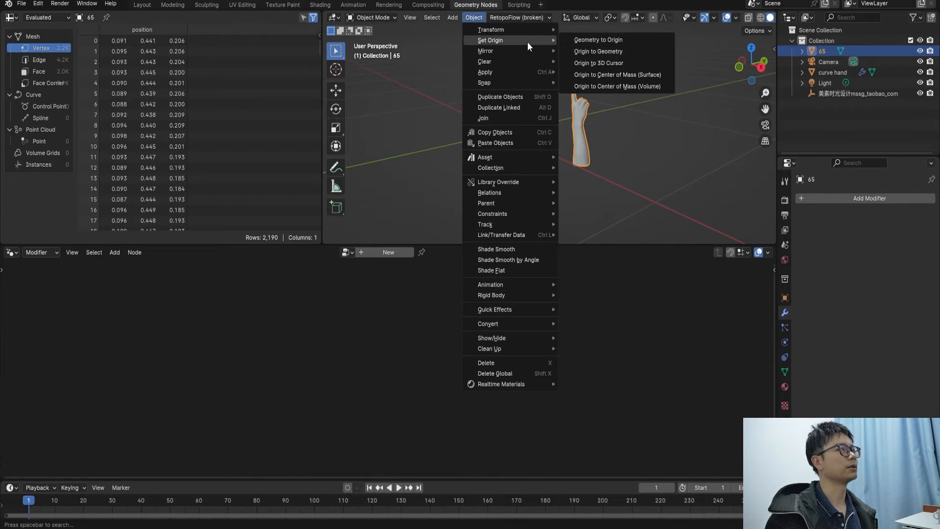
click(606, 52)
middle_drag(588, 128, 575, 140)
Snap hand 65 to the 3D cursor at the world origin.
key(shift+a)
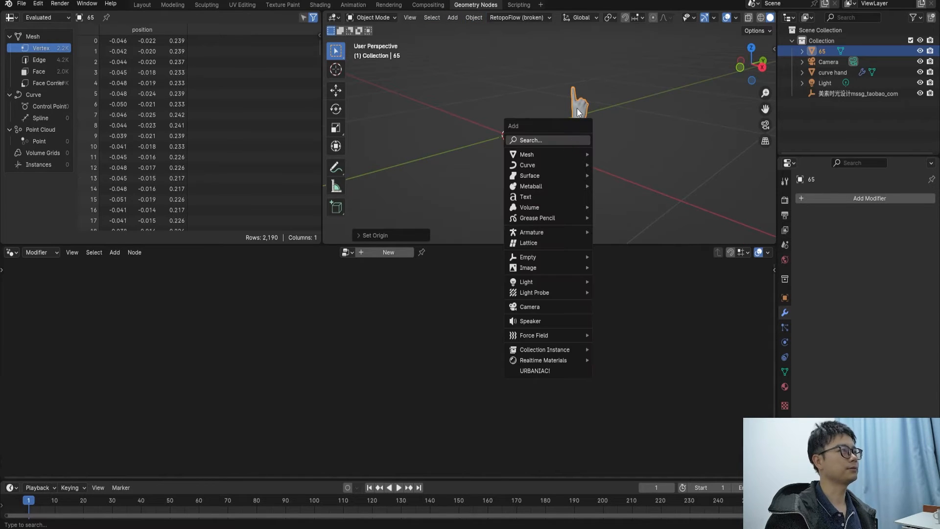
key(Escape)
key(shift+s)
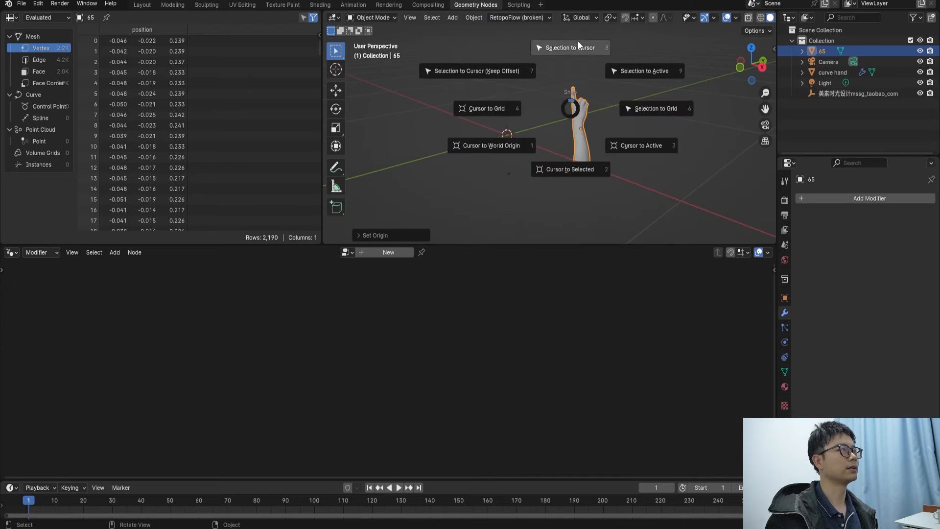
click(579, 45)
middle_drag(543, 98, 587, 133)
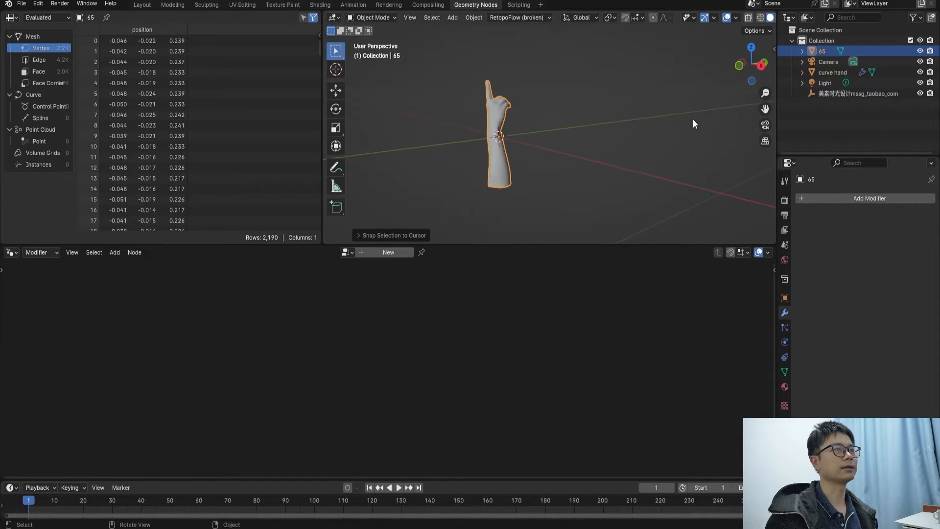
Hide hand 65 and, in the curve hand node tree, replace the Viewer by linking Object Info's Geometry to Group Output.
click(920, 51)
click(827, 72)
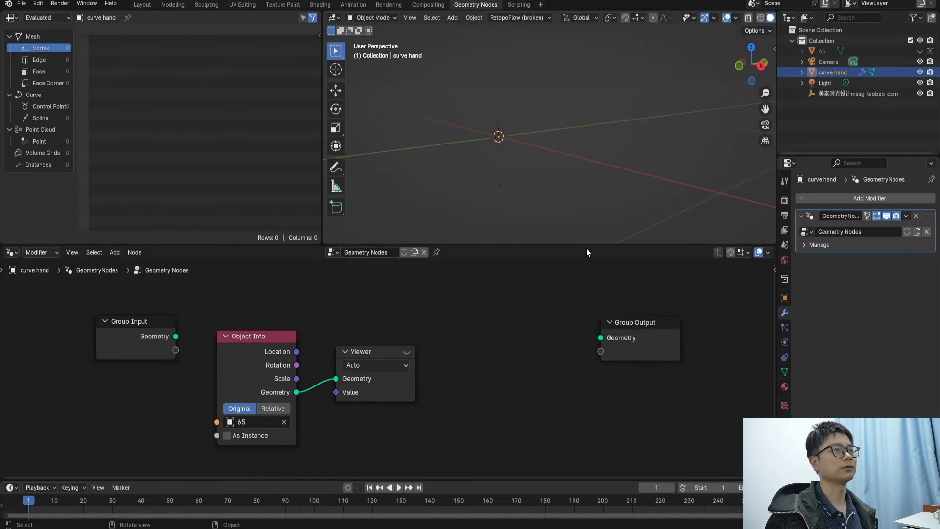
click(392, 335)
key(x)
drag(311, 375, 590, 320)
Delete the Group Input node and spread Object Info and Group Output apart to make room for more nodes.
scroll(375, 355, down, 3)
middle_drag(375, 355, 484, 355)
drag(344, 325, 103, 330)
key(x)
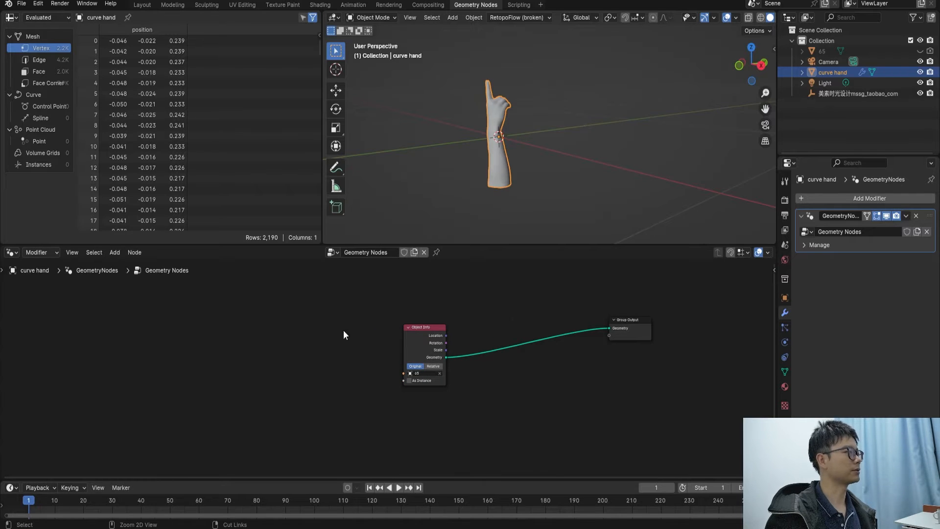
drag(432, 336, 189, 321)
scroll(289, 332, up, 1)
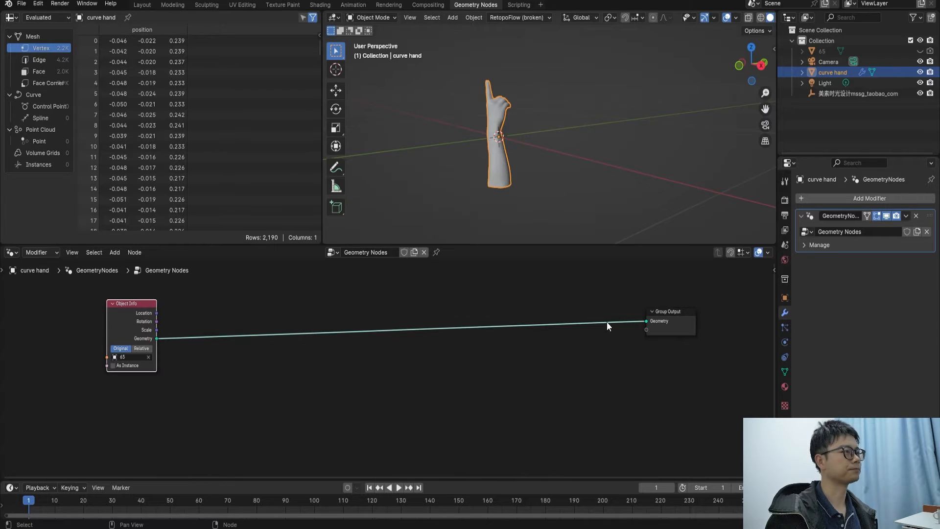
drag(678, 317, 705, 317)
scroll(545, 337, down, 3)
scroll(250, 346, up, 2)
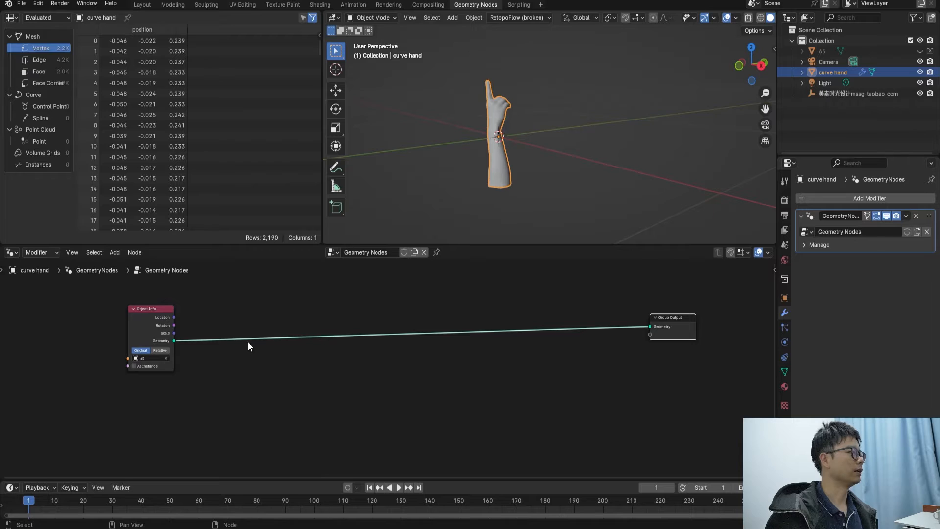
Insert a Realize Instances node on the link between Object Info and Group Output.
key(shift+a)
click(225, 312)
text(res)
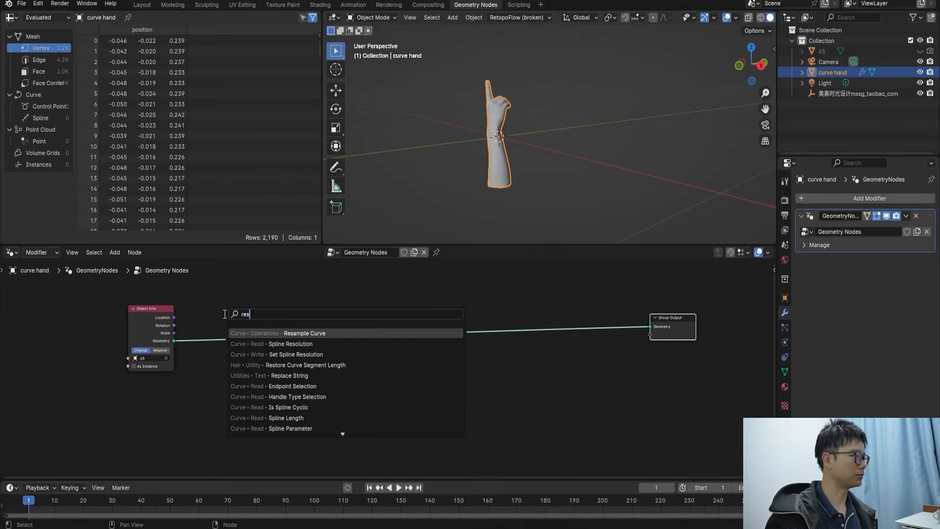
key(BackSpace)
text(alis)
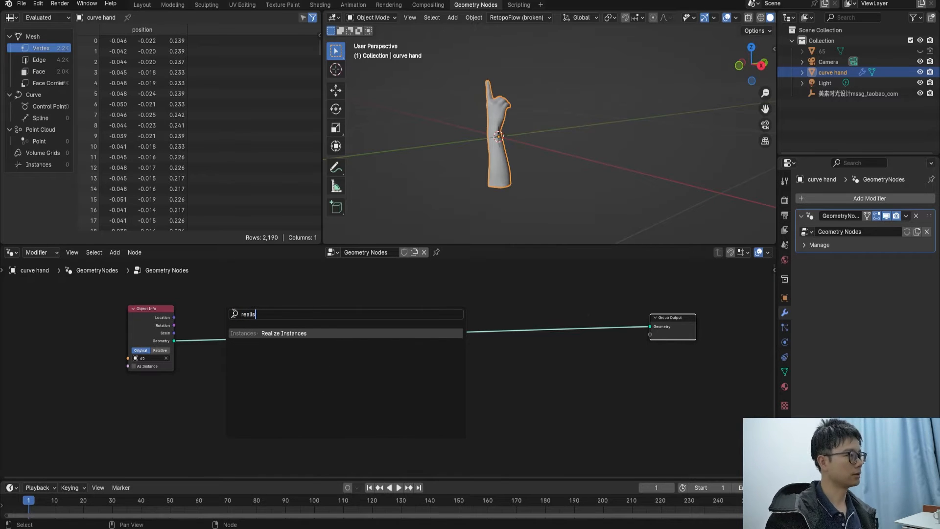
key(Return)
click(234, 328)
scroll(234, 328, up, 1)
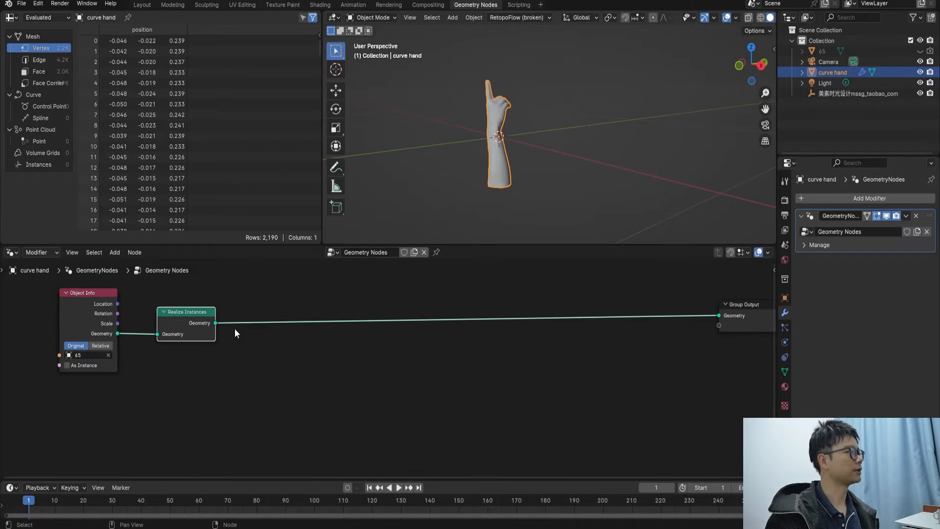
Add a Transform Geometry node fed by Realize Instances and place it below the main link as a separate branch.
scroll(226, 337, down, 1)
key(shift+a)
click(267, 313)
text(tra)
click(327, 333)
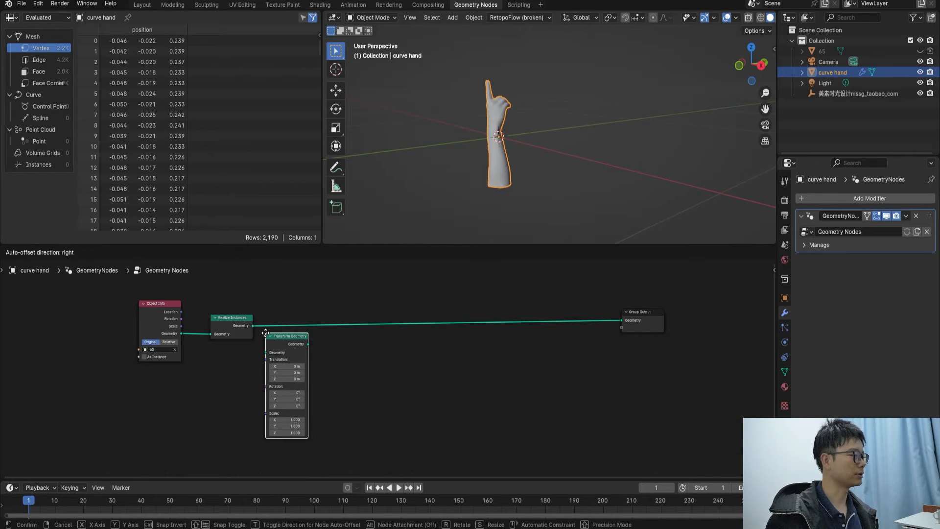
click(267, 334)
middle_drag(267, 333, 243, 326)
drag(229, 319, 245, 341)
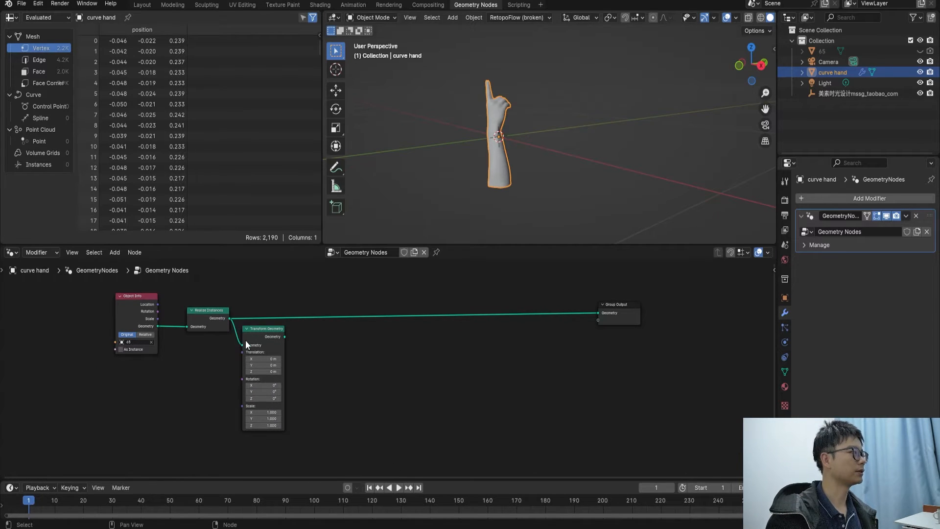
scroll(394, 333, down, 1)
middle_drag(394, 334, 330, 339)
drag(538, 317, 650, 325)
drag(211, 342, 202, 383)
scroll(184, 318, up, 1)
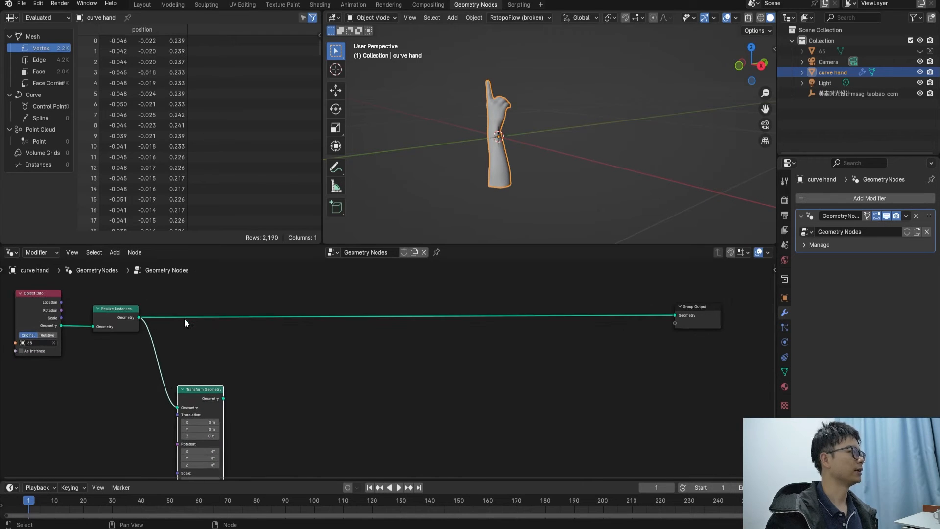
Insert a Distribute Points on Faces node between Realize Instances and Group Output.
key(shift+a)
text(do)
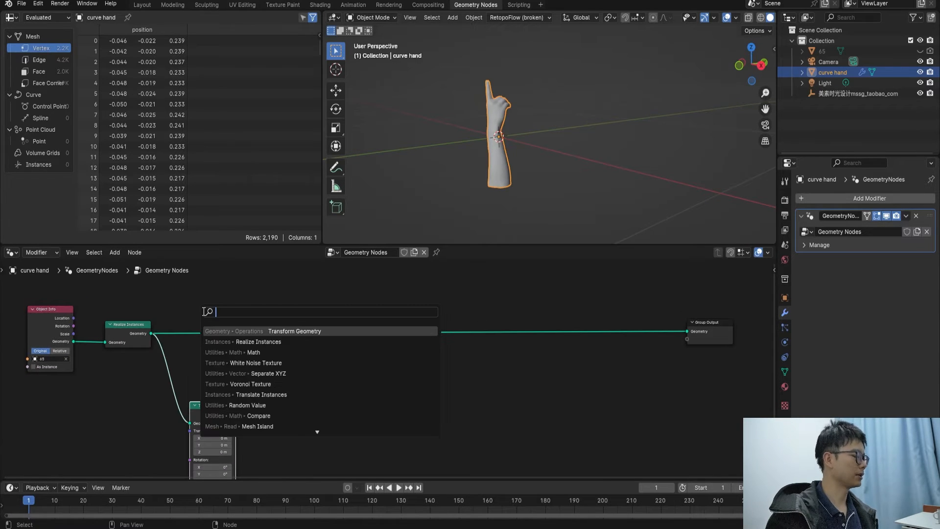
key(BackSpace)
key(BackSpace)
text(dist)
key(Down)
key(Return)
click(221, 311)
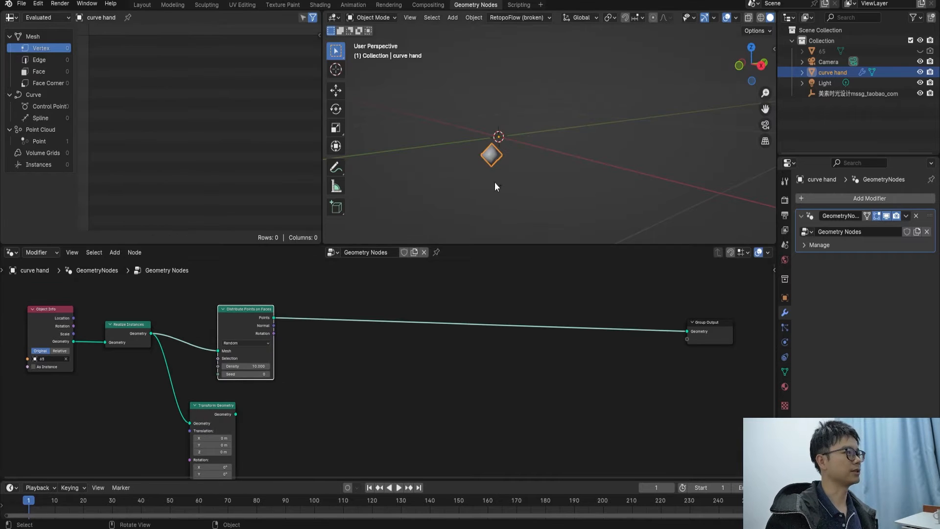
Merge the two Realize Instances links with a reroute and insert a duplicate Transform Geometry node before it.
middle_drag(245, 334, 350, 329)
drag(172, 324, 69, 323)
drag(232, 324, 110, 324)
shift+right_drag(221, 387, 240, 334)
click(326, 413)
key(shift+d)
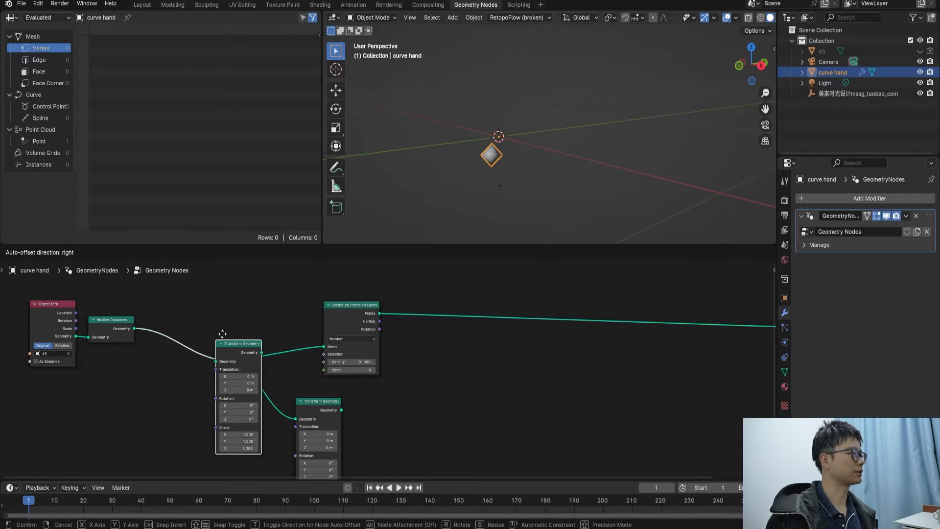
click(194, 305)
Drive the Scale of the first Transform Geometry node with a Value node set to 5.
scroll(175, 374, up, 1)
drag(148, 371, 111, 378)
text(va)
key(Return)
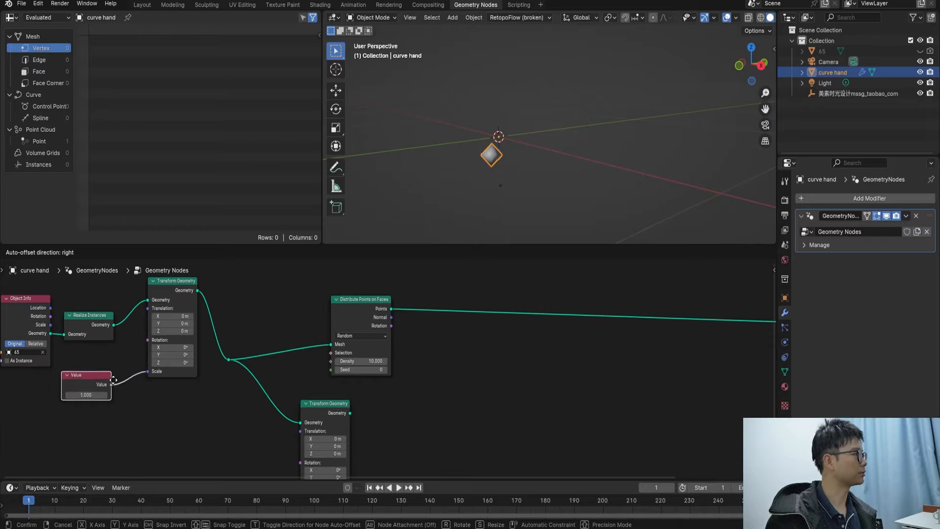
scroll(140, 384, up, 2)
click(18, 391)
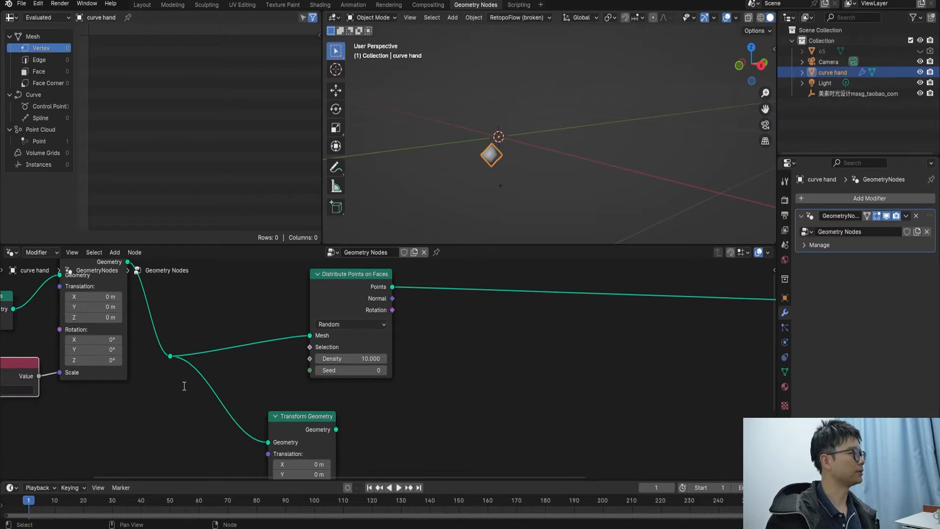
text(5)
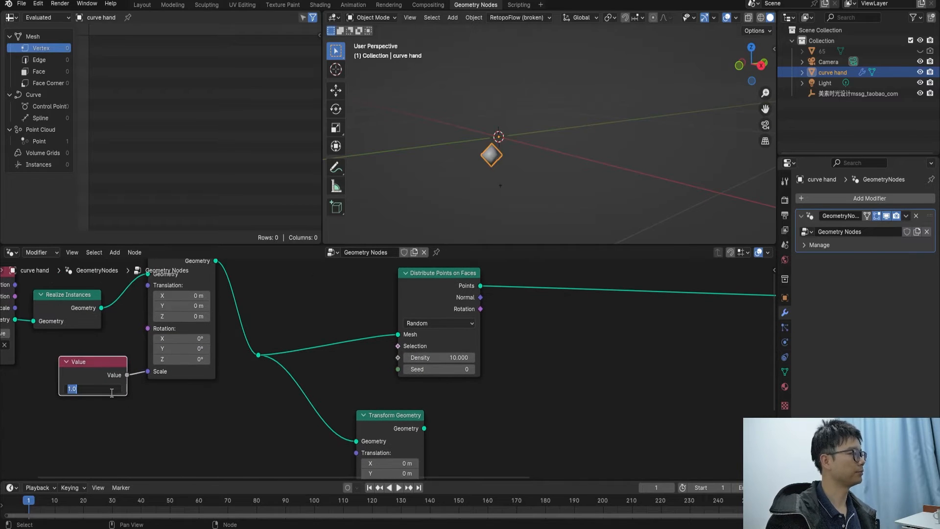
key(Return)
middle_drag(381, 242, 539, 124)
scroll(409, 337, down, 2)
middle_drag(354, 333, 342, 363)
middle_drag(500, 193, 508, 195)
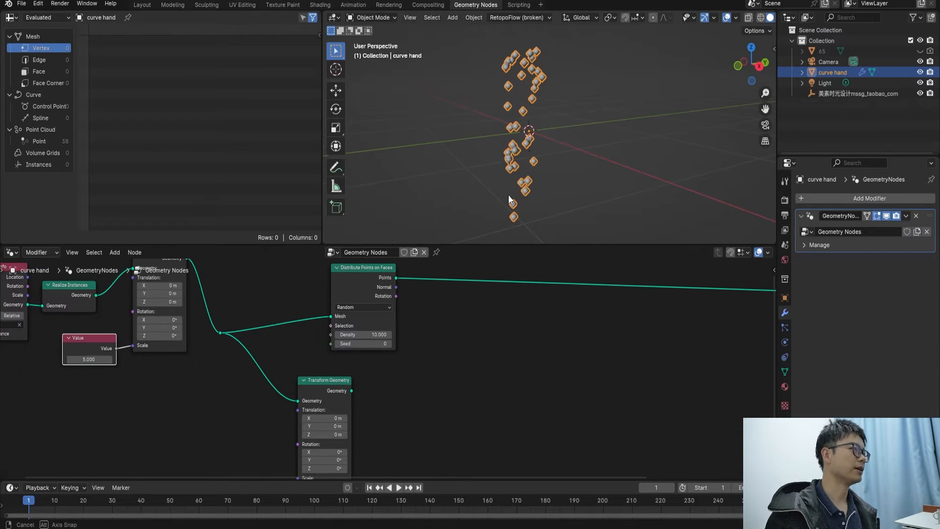
Place the lower Transform Geometry under Distribute Points on Faces and combine both outputs through a Join Geometry node before Group Output.
middle_drag(347, 407, 331, 394)
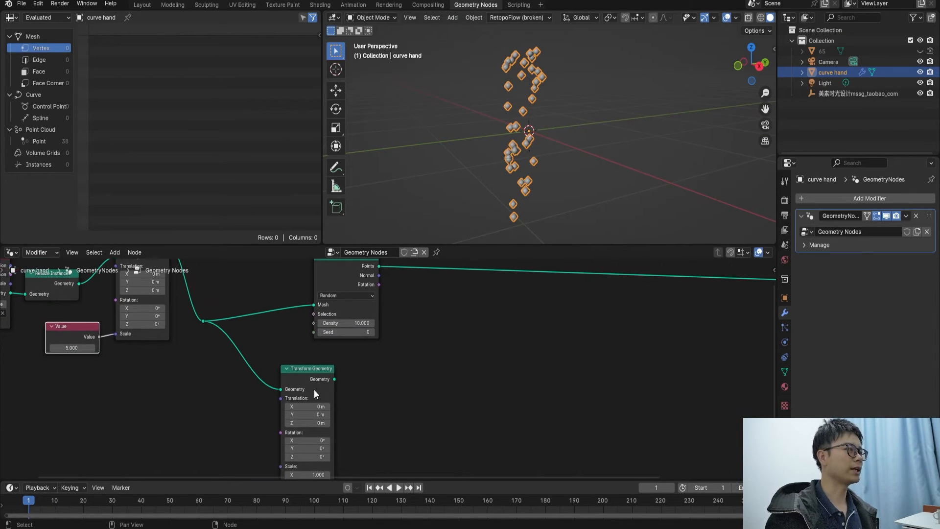
drag(313, 375, 345, 378)
middle_drag(357, 388, 303, 379)
scroll(321, 403, down, 5)
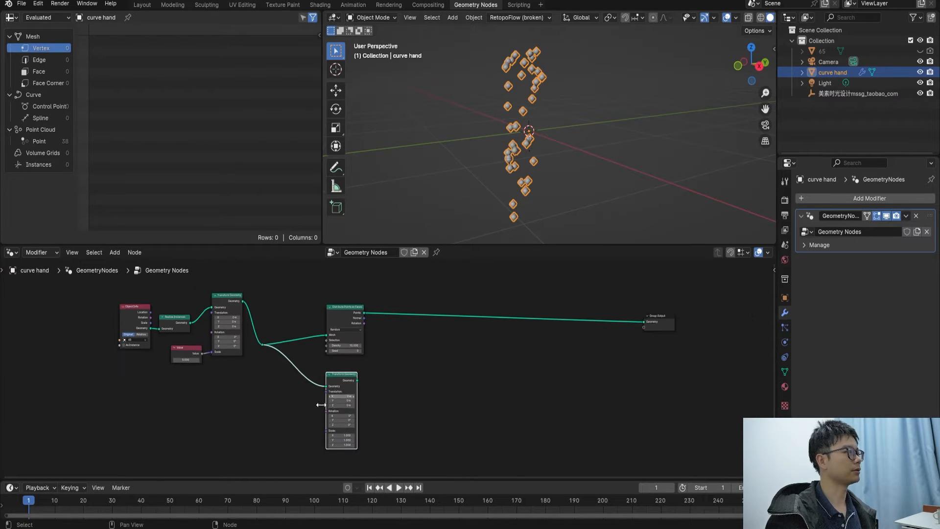
key(shift+a)
mouse_move(498, 338)
click(482, 312)
text(joi)
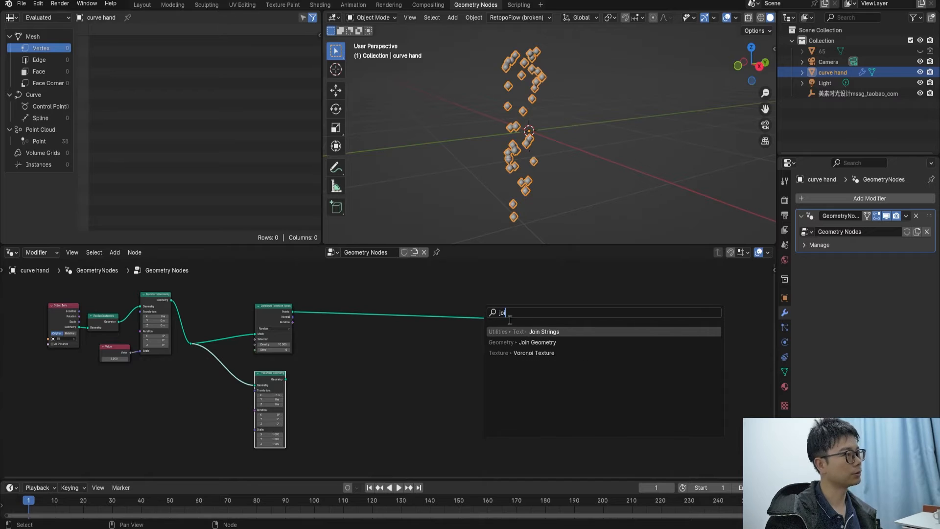
click(549, 343)
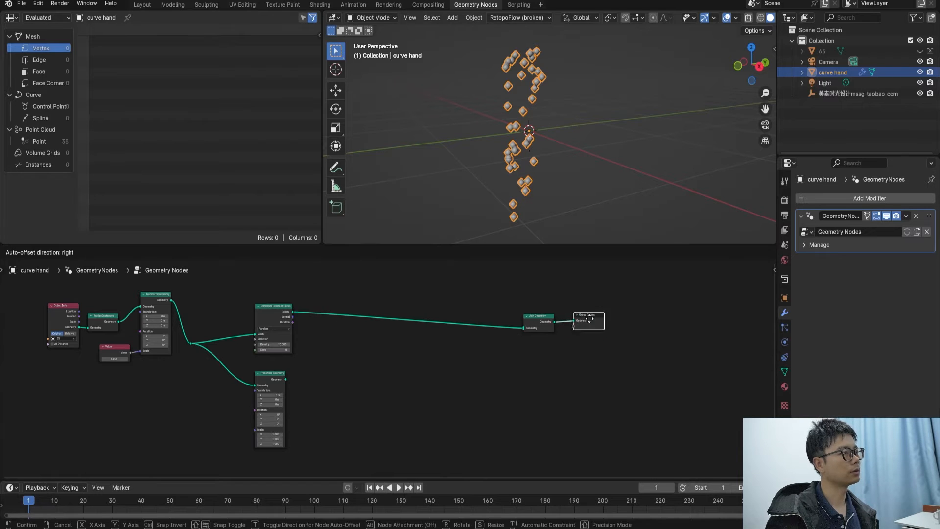
click(573, 327)
scroll(572, 324, up, 1)
drag(269, 380, 606, 323)
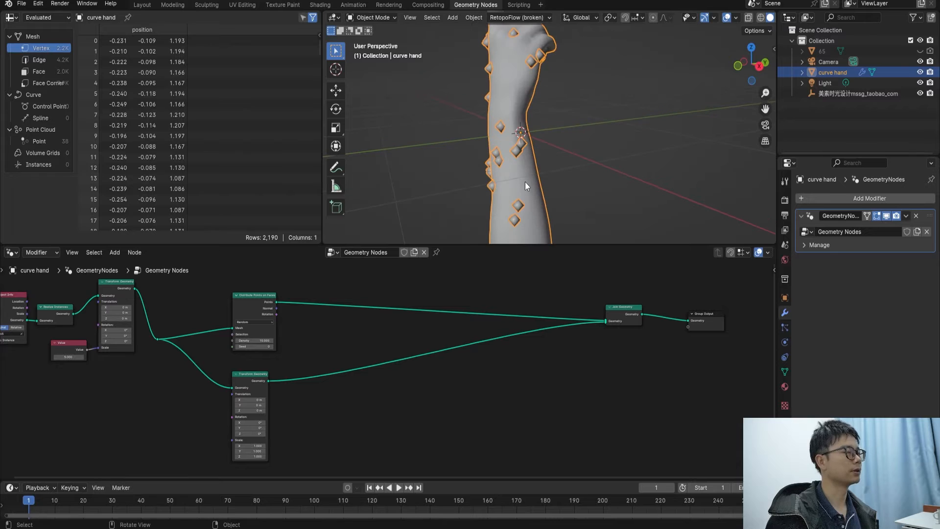
Examine the joined hand mesh with its distributed points and the lower Transform Geometry node's inputs.
scroll(381, 360, up, 1)
middle_drag(294, 362, 351, 348)
scroll(350, 347, up, 1)
scroll(501, 168, down, 3)
mouse_move(501, 168)
middle_down()
mouse_move(473, 172)
mouse_move(495, 177)
middle_up()
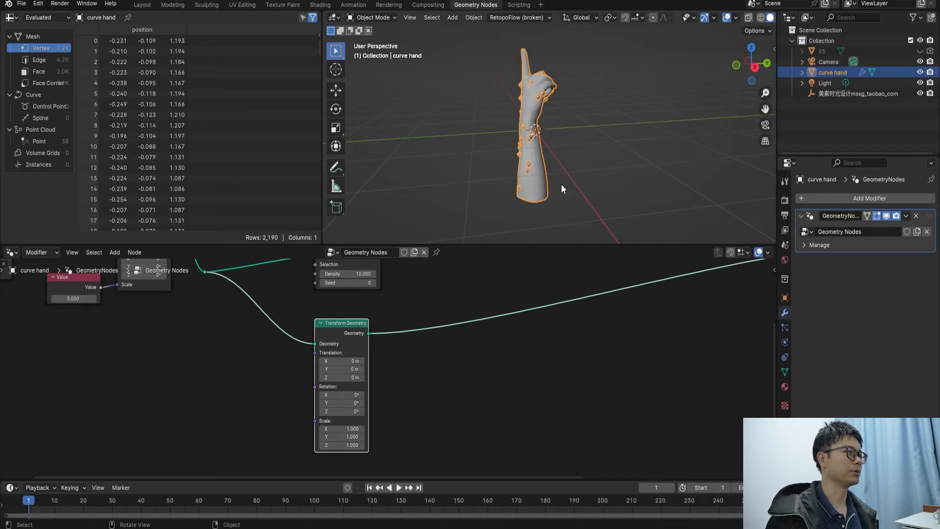
middle_drag(565, 84, 525, 74)
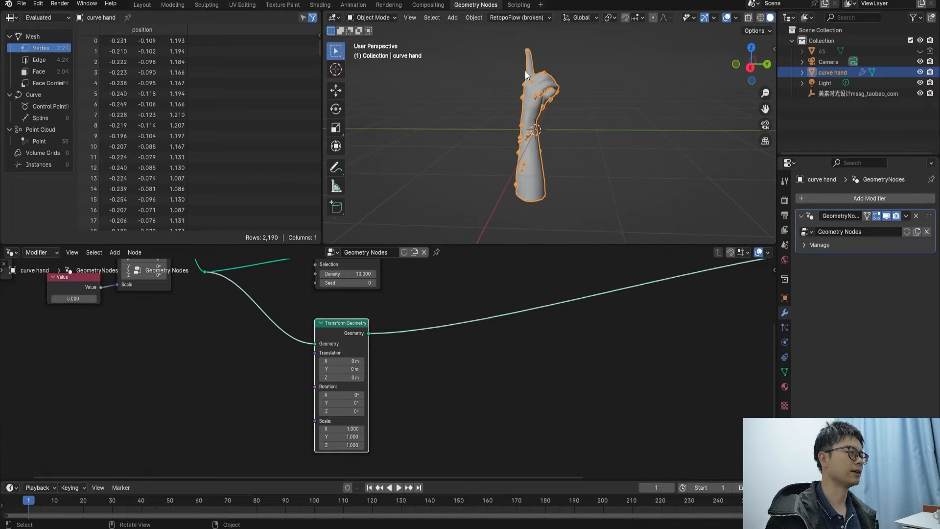
scroll(374, 278, up, 2)
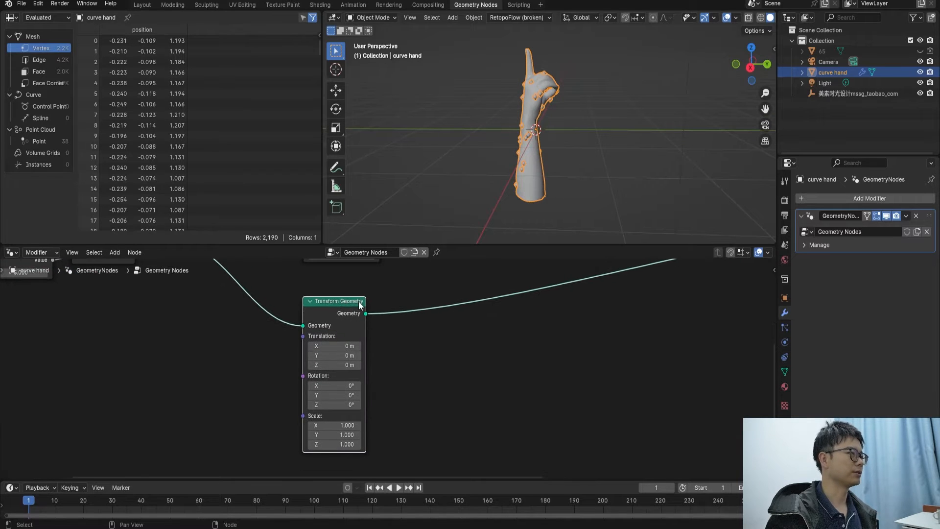
mouse_move(331, 336)
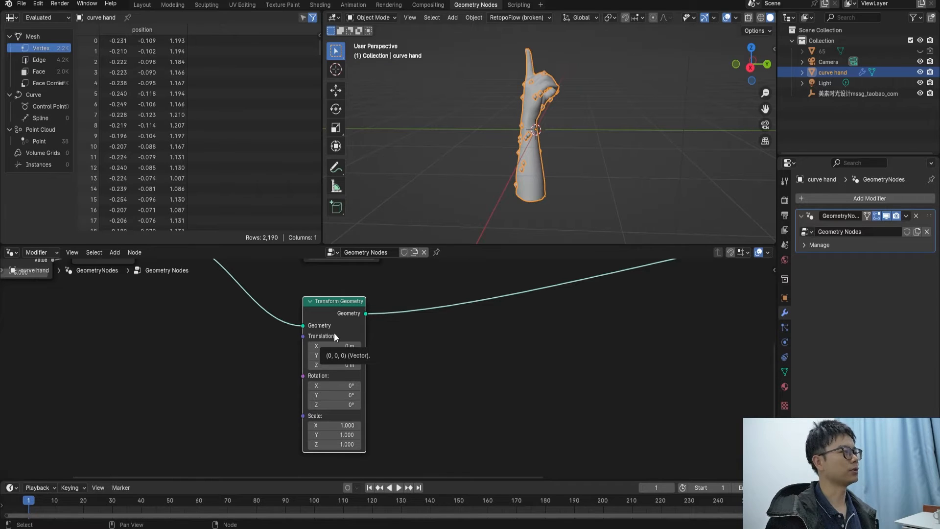
Drive the Scale of the lower Transform Geometry node with a Value node set to 5 and inspect the enlarged hand.
middle_drag(339, 328, 283, 361)
drag(256, 397, 234, 406)
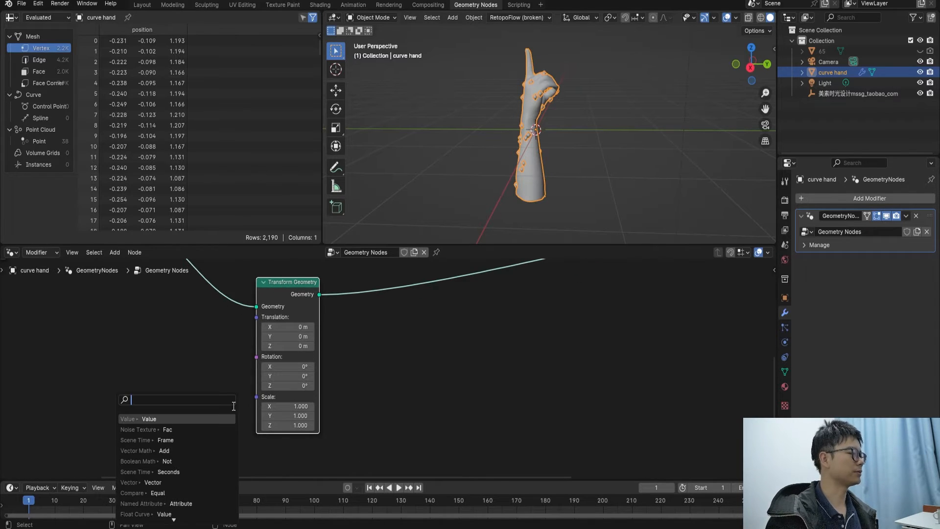
text(val)
key(Return)
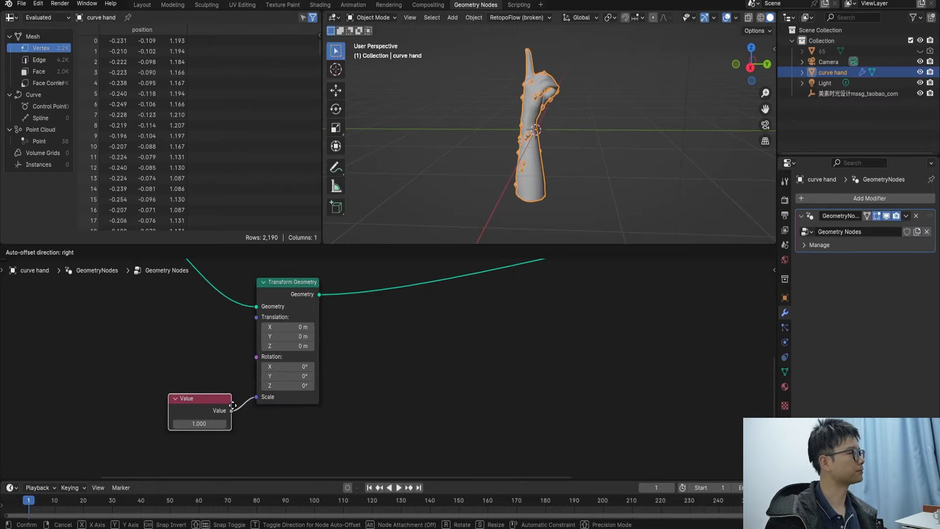
click(201, 423)
text(5)
key(Return)
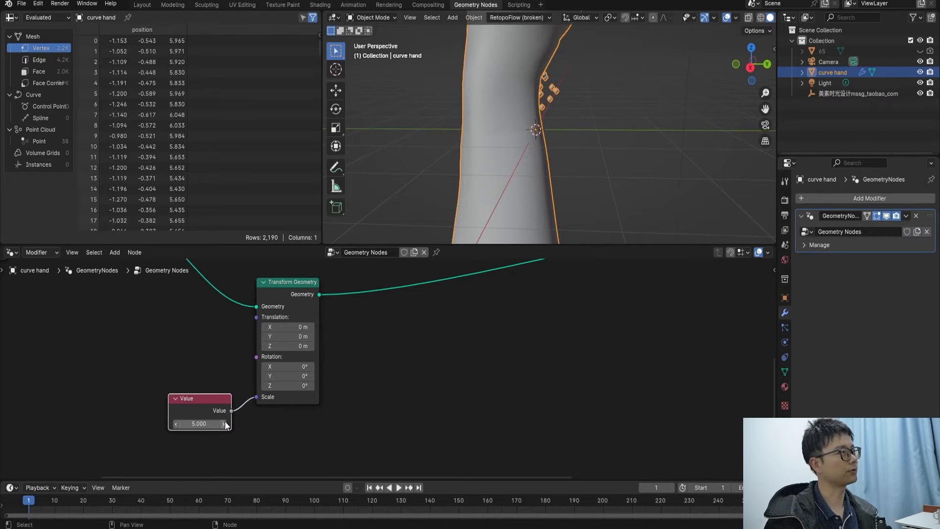
scroll(386, 388, down, 1)
middle_drag(539, 178, 484, 159)
scroll(347, 320, up, 2)
scroll(571, 139, up, 3)
middle_drag(551, 131, 567, 78)
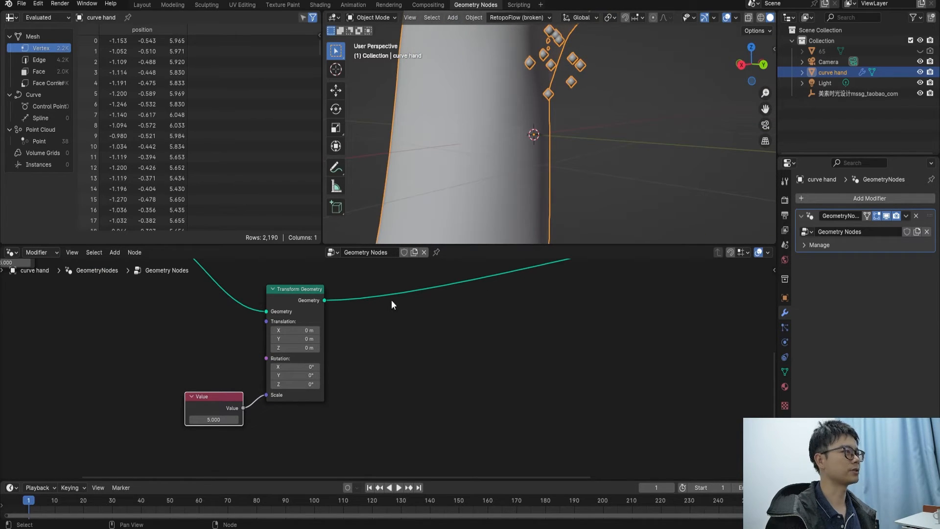
mouse_move(304, 328)
mouse_down()
mouse_move(276, 328)
mouse_move(314, 327)
mouse_up()
mouse_move(505, 187)
middle_down()
mouse_move(473, 204)
mouse_move(441, 192)
mouse_move(518, 198)
middle_up()
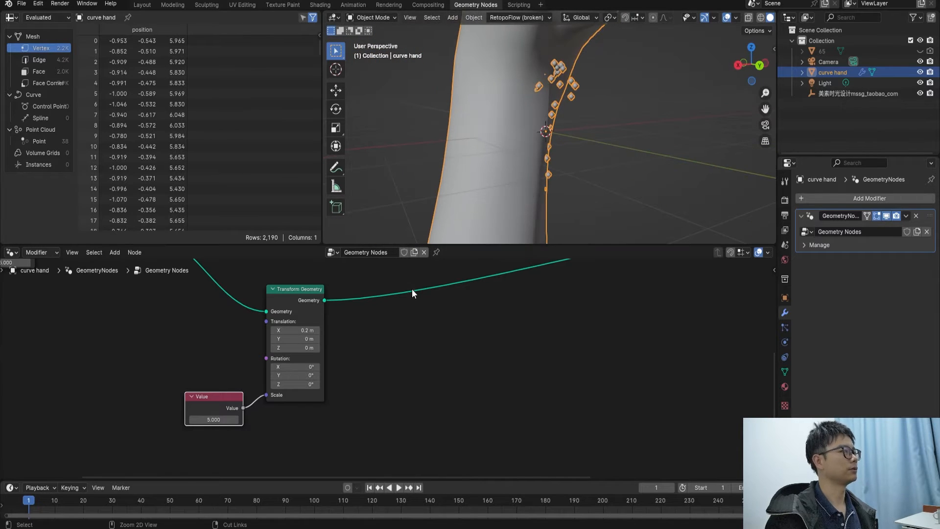
key(ctrl+z)
Set the Value node driving the lower Transform Geometry's Scale to 10.
click(218, 419)
text(10)
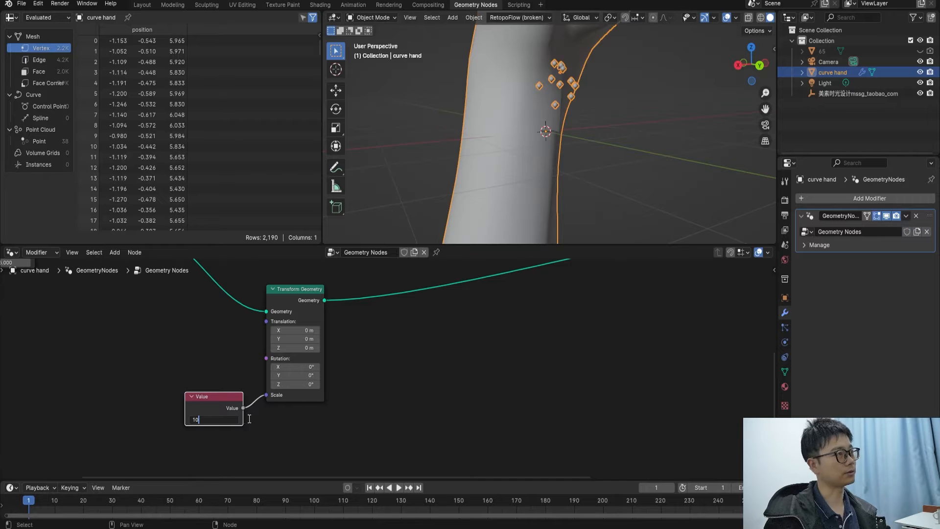
key(Return)
scroll(430, 378, down, 2)
middle_drag(505, 175, 534, 176)
mouse_move(328, 341)
mouse_down()
mouse_move(279, 340)
mouse_move(342, 337)
mouse_up()
middle_drag(556, 153, 443, 216)
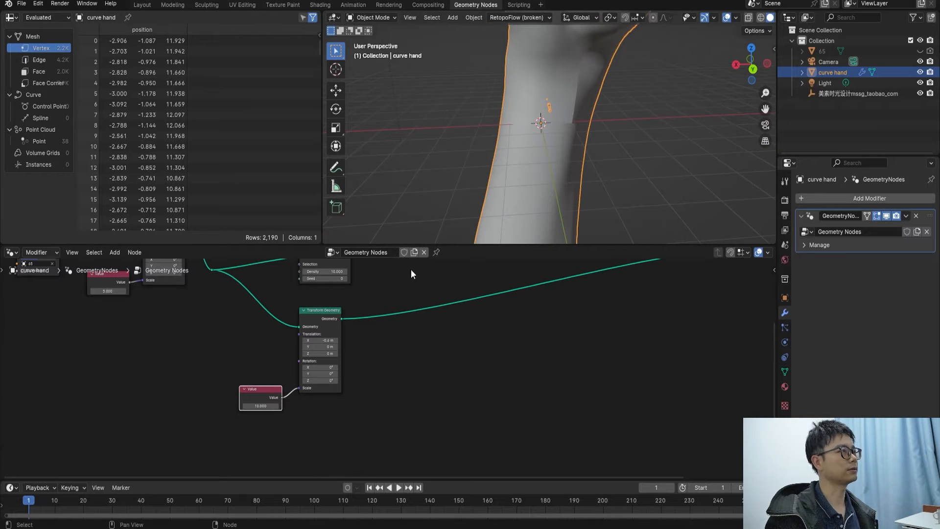
key(ctrl+z)
Set the lower Transform Geometry's Y translation to 1.3 m, checking against the right orthographic view, and save the file.
drag(332, 346, 463, 346)
middle_drag(521, 160, 486, 201)
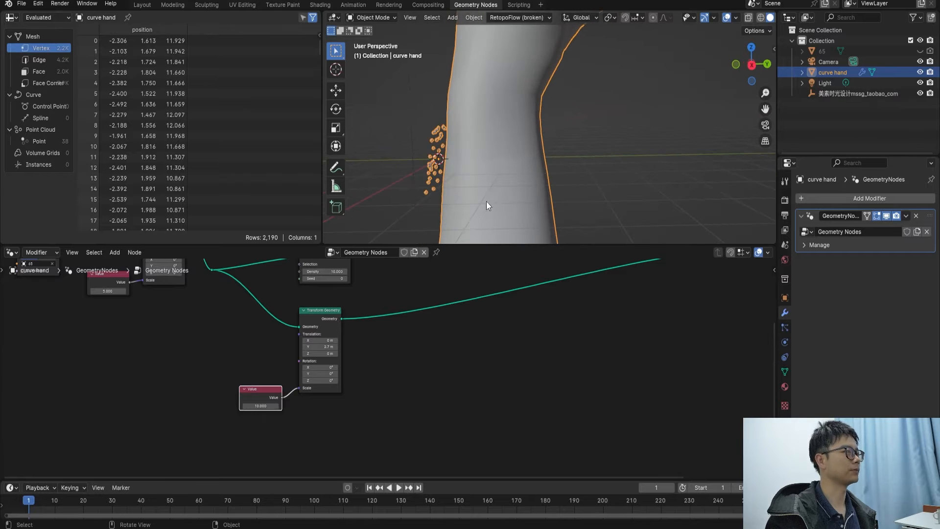
key(KP_3)
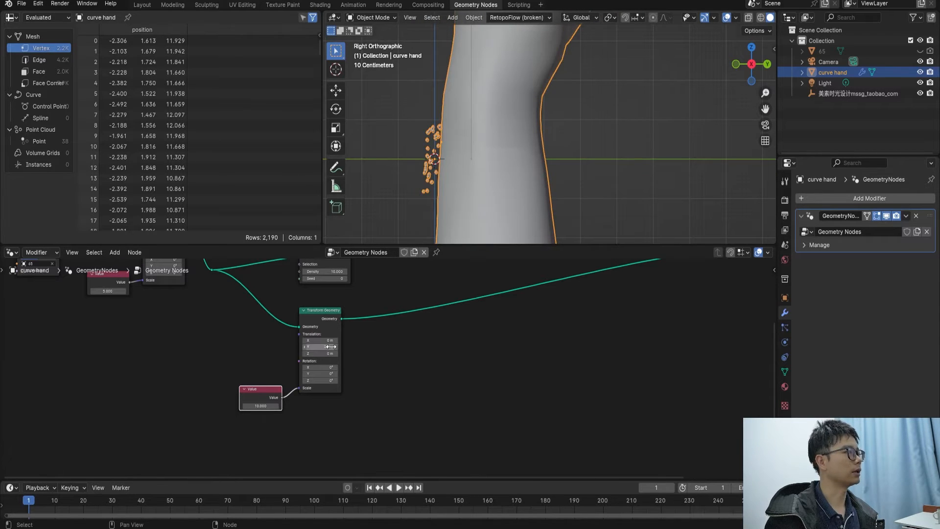
mouse_move(330, 346)
mouse_down()
mouse_move(294, 347)
mouse_move(332, 347)
mouse_up()
scroll(513, 140, down, 5)
key(ctrl+s)
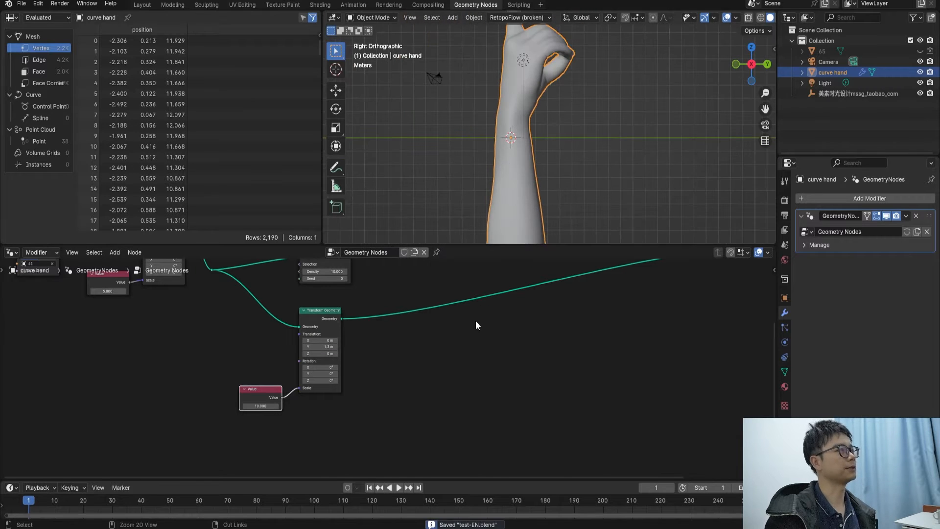
Reposition the Join Geometry and Group Output nodes and cut the link from the lower Transform Geometry to Join Geometry.
scroll(475, 320, down, 2)
scroll(495, 267, down, 3)
middle_drag(484, 286, 380, 342)
scroll(392, 341, up, 1)
drag(589, 357, 608, 326)
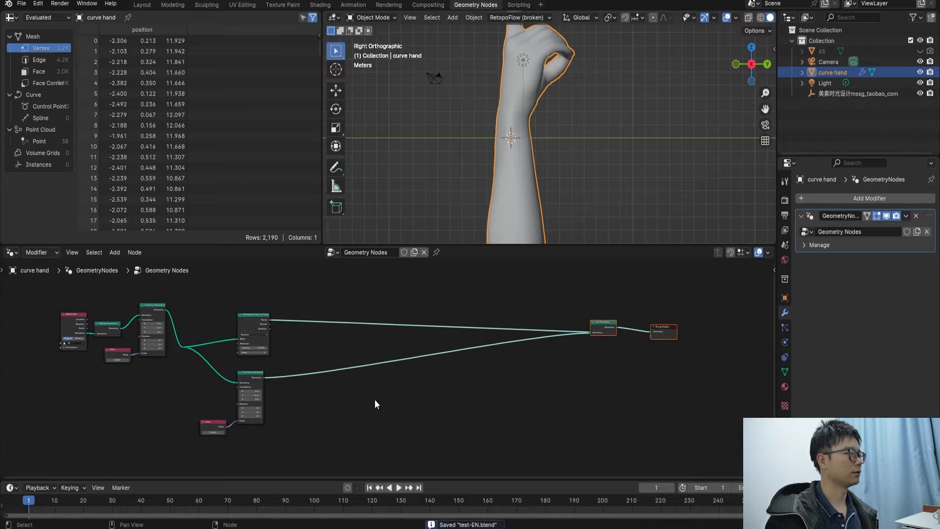
ctrl+middle_drag(306, 412, 301, 386)
ctrl+right_drag(301, 386, 291, 348)
Move the lower Transform Geometry and its Value node farther below Distribute Points on Faces.
middle_drag(293, 364, 391, 327)
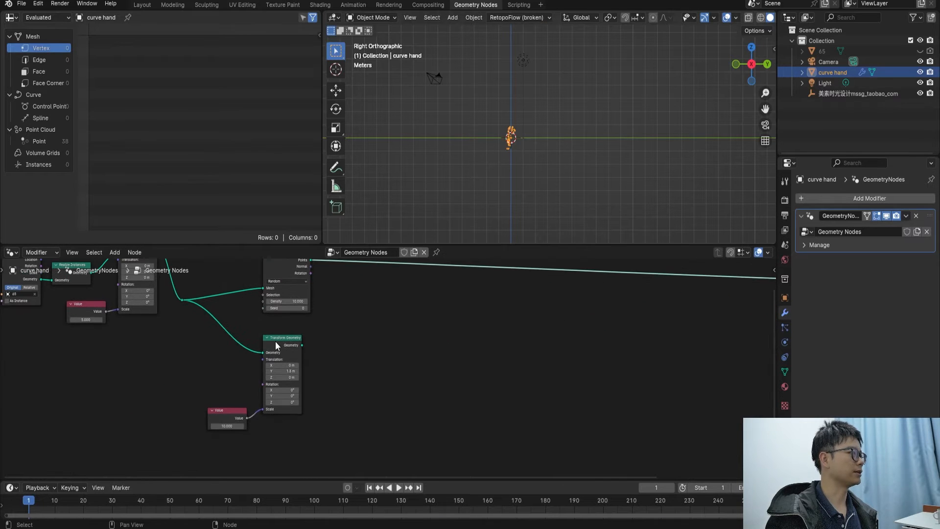
drag(277, 344, 277, 380)
middle_drag(269, 392, 238, 383)
scroll(238, 391, up, 1)
drag(202, 403, 205, 419)
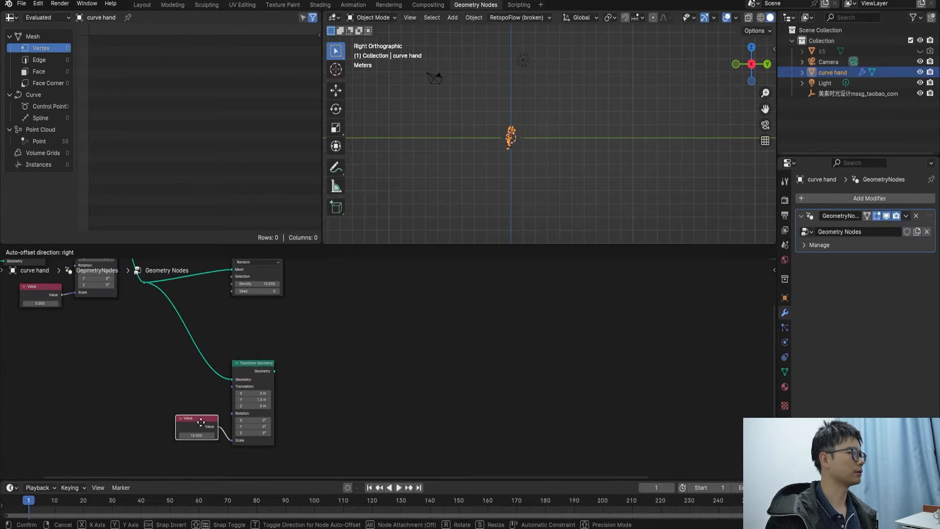
scroll(305, 450, down, 1)
Add a Simulation Zone after Distribute Points on Faces.
middle_drag(302, 396, 212, 470)
scroll(313, 340, up, 5)
mouse_move(313, 339)
middle_down()
mouse_move(281, 330)
mouse_move(319, 339)
middle_up()
key(shift+a)
text(sim)
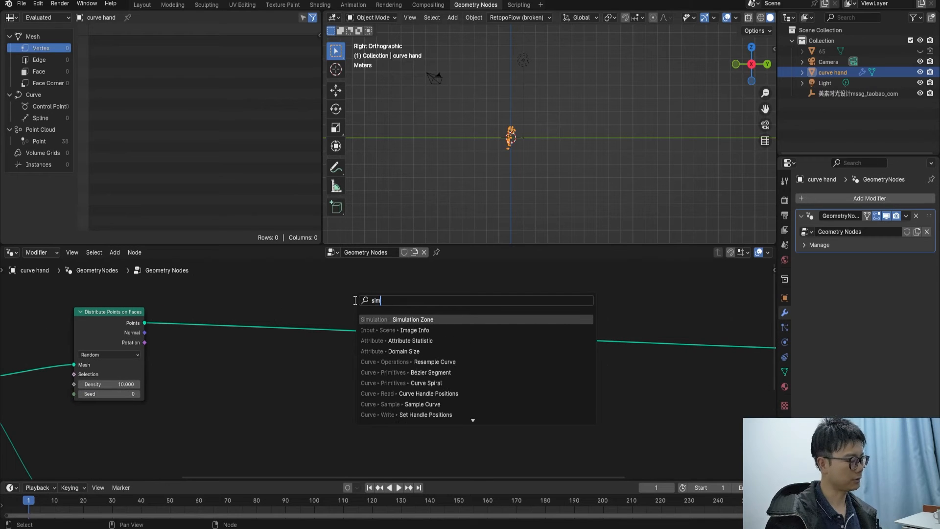
key(Return)
click(344, 299)
scroll(321, 303, up, 1)
Wire the Simulation Zone between Distribute Points on Faces and Join Geometry, cutting the direct points link.
drag(125, 319, 273, 344)
scroll(380, 352, down, 2)
middle_drag(380, 352, 366, 318)
drag(365, 322, 621, 347)
ctrl+right_drag(388, 353, 389, 330)
scroll(377, 350, up, 1)
middle_drag(353, 330, 359, 330)
Spread the Simulation input and output nodes apart to make room inside the zone.
drag(670, 332, 711, 332)
middle_drag(332, 317, 553, 314)
scroll(499, 323, up, 3)
drag(459, 324, 429, 324)
drag(581, 323, 681, 321)
Insert a Set Position node on the geometry link inside the Simulation Zone.
key(shift+a)
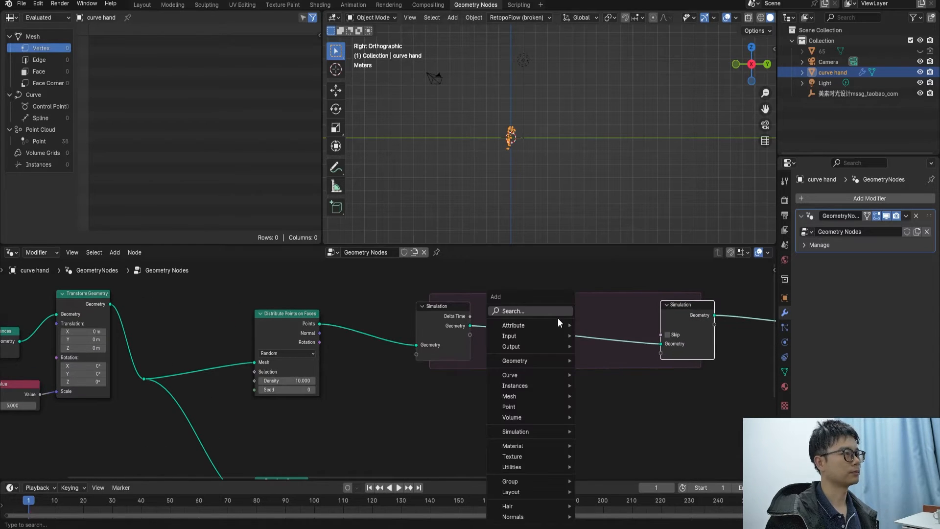
click(557, 318)
text(set po)
key(Return)
click(568, 316)
scroll(569, 317, down, 2)
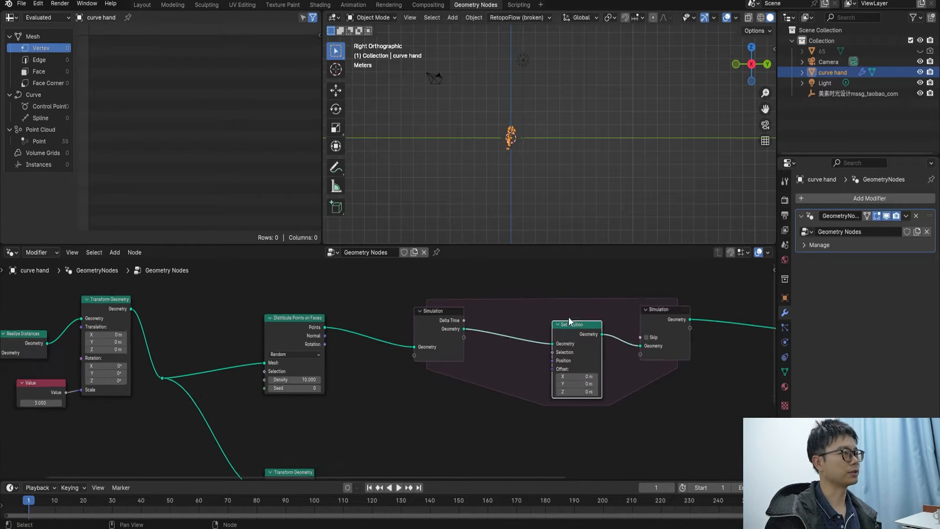
scroll(386, 335, up, 2)
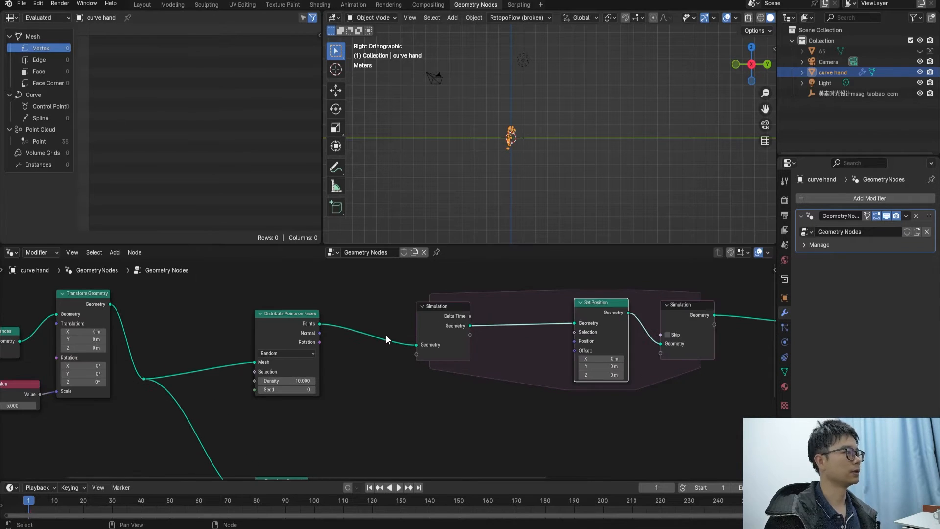
Insert a Store Named Attribute node between Distribute Points on Faces and the Simulation input.
drag(289, 326, 248, 312)
scroll(315, 308, up, 1)
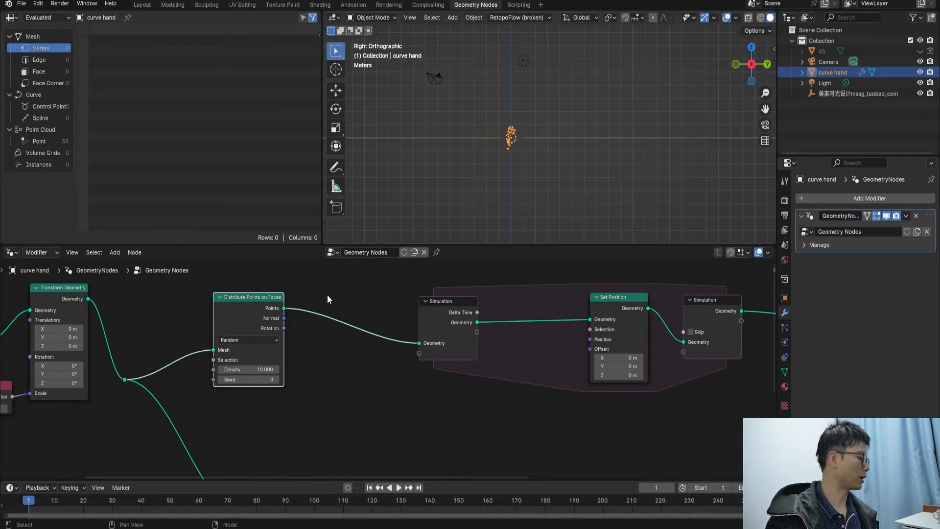
click(327, 295)
key(shift+a)
text(s)
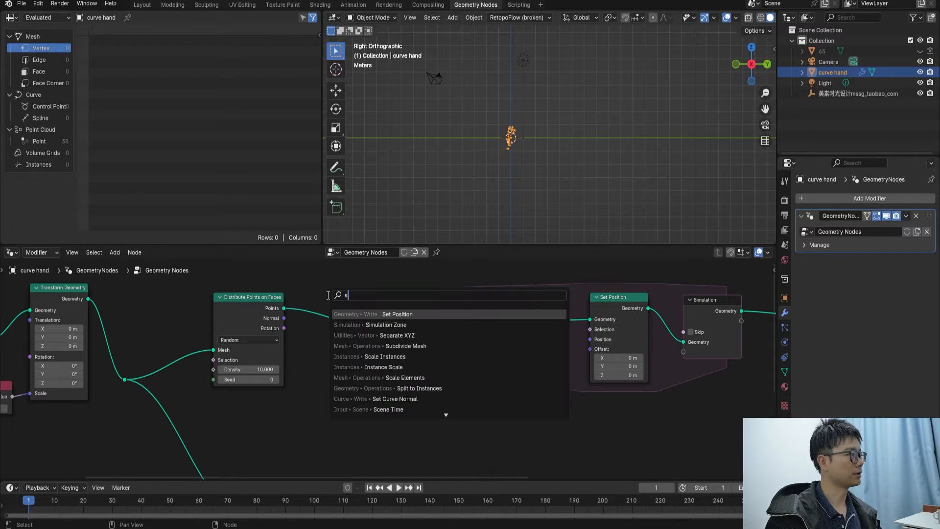
text(tore)
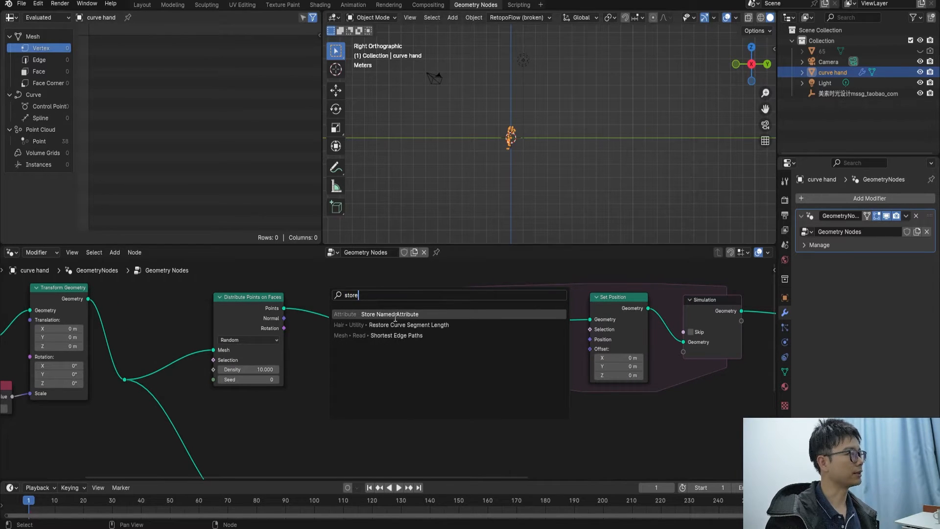
click(395, 314)
click(363, 309)
Set the Store Named Attribute data type to Vector and name the attribute v.
scroll(392, 313, up, 3)
click(425, 300)
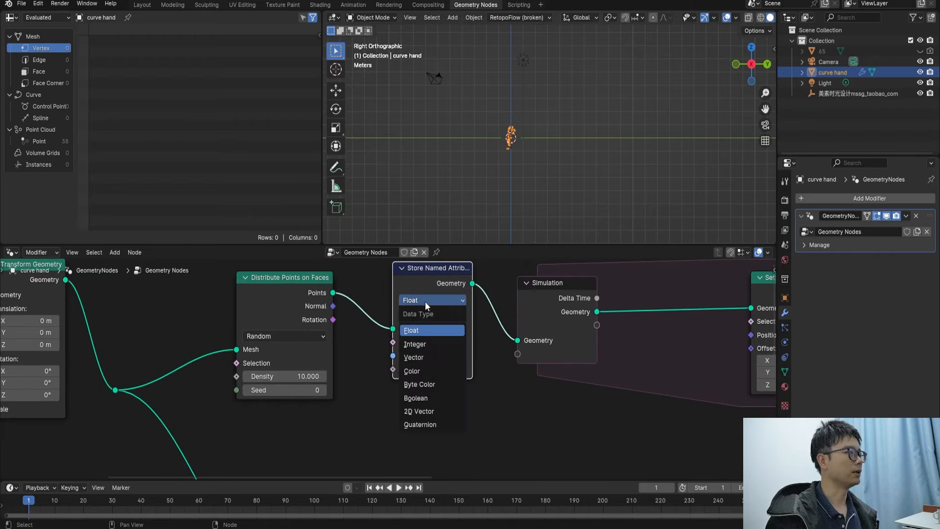
click(422, 357)
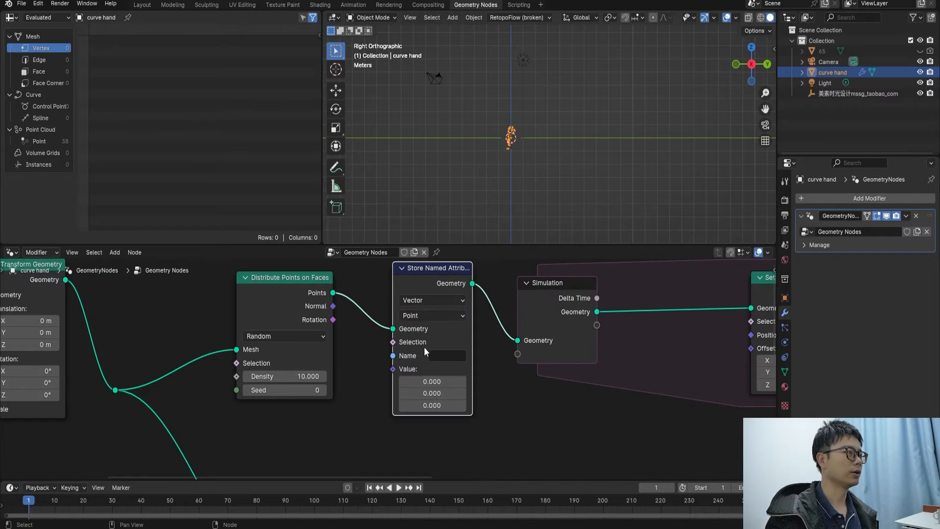
click(433, 355)
text(v)
click(449, 342)
click(443, 351)
text(v)
key(Return)
Feed the Store Named Attribute's Value input with a Position node.
drag(393, 368, 374, 398)
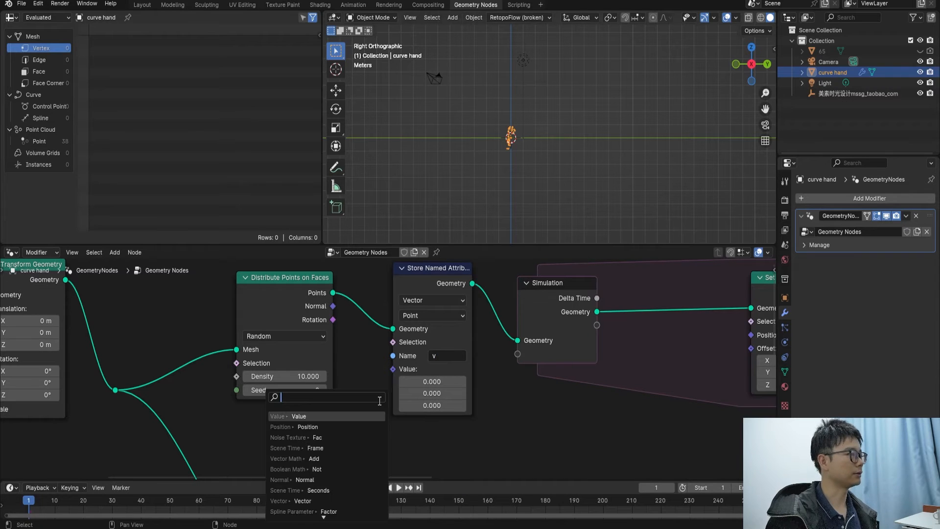
text(pos)
click(340, 416)
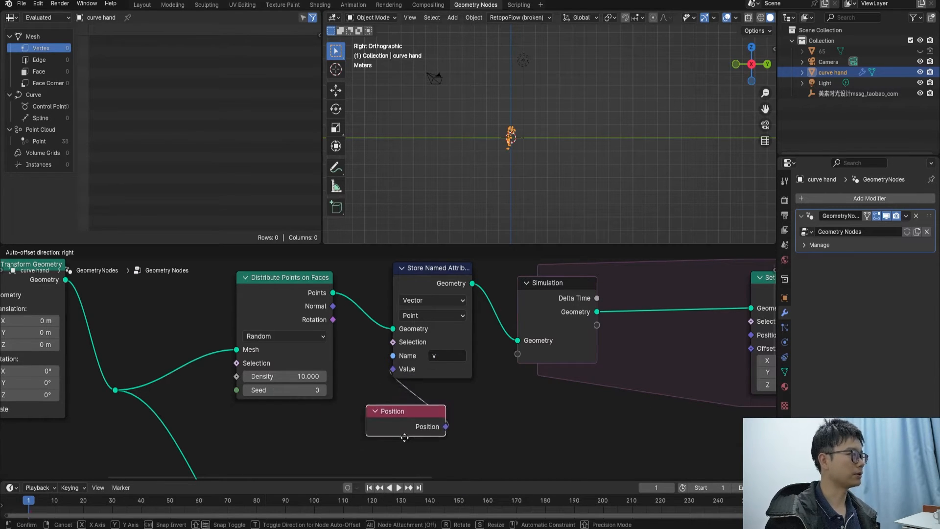
click(384, 422)
Insert a Vector Math node set to Scale between Position and the Value input of Store Named Attribute.
key(shift+a)
text(math)
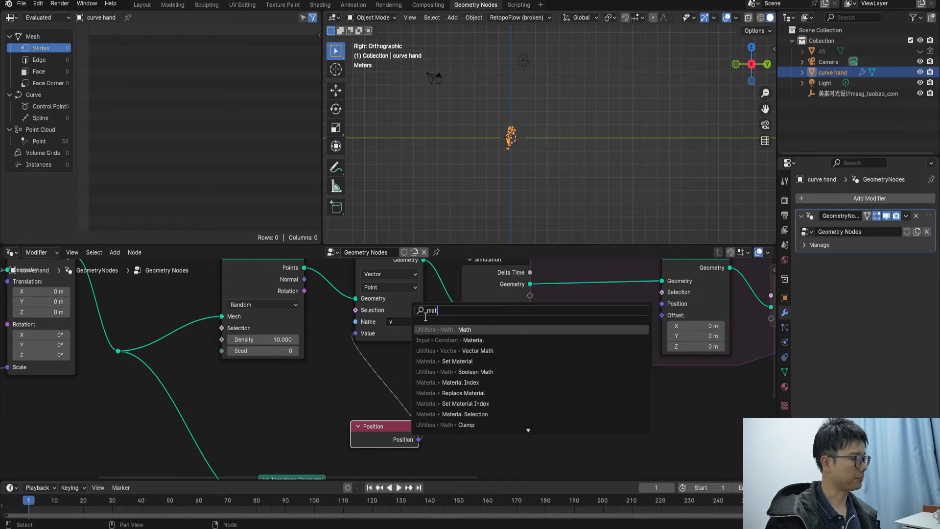
click(462, 340)
click(350, 337)
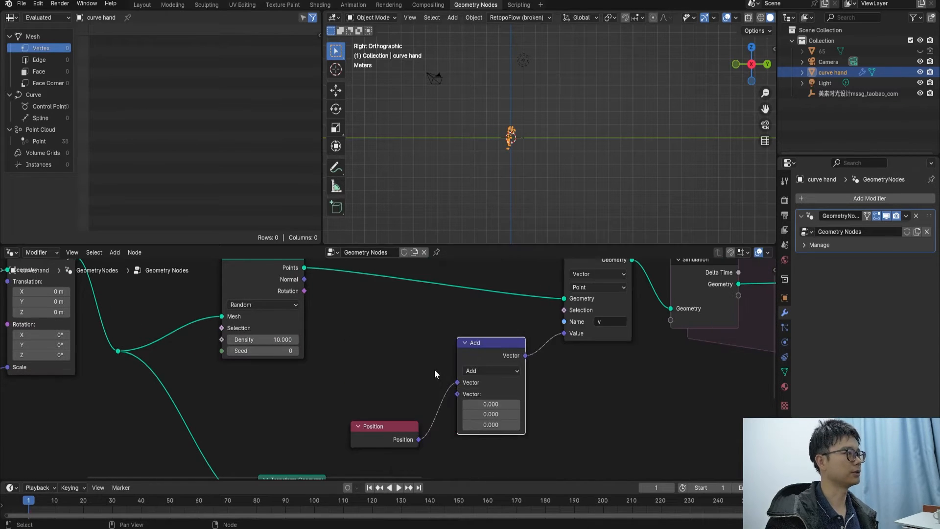
middle_drag(434, 369, 336, 352)
click(395, 353)
click(397, 341)
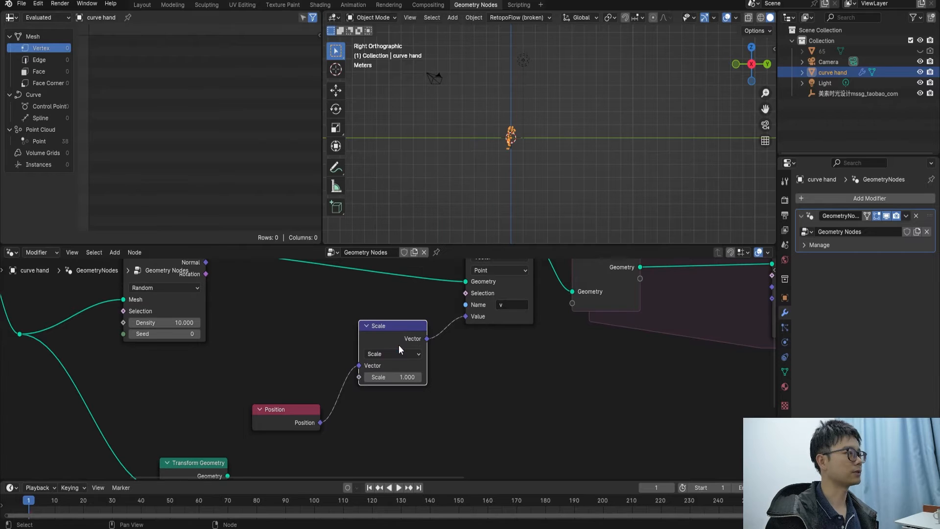
click(400, 377)
click(415, 364)
Stack the Scale and Position nodes compactly under Store Named Attribute, tighten the surrounding node spacing and save the file.
scroll(411, 366, down, 4)
middle_drag(396, 379, 389, 393)
drag(448, 297, 324, 290)
drag(378, 358, 315, 360)
drag(313, 407, 324, 410)
drag(336, 284, 328, 284)
middle_drag(502, 325, 360, 307)
drag(372, 286, 271, 284)
scroll(295, 349, down, 3)
middle_drag(273, 385, 290, 394)
scroll(301, 375, up, 2)
key(ctrl+s)
Fine-tune the node layout around the Simulation Zone and the lower Transform Geometry.
click(507, 297)
drag(507, 296, 494, 294)
scroll(387, 380, down, 4)
middle_drag(357, 389, 366, 318)
drag(249, 419, 229, 435)
scroll(384, 374, up, 2)
middle_drag(410, 292, 381, 365)
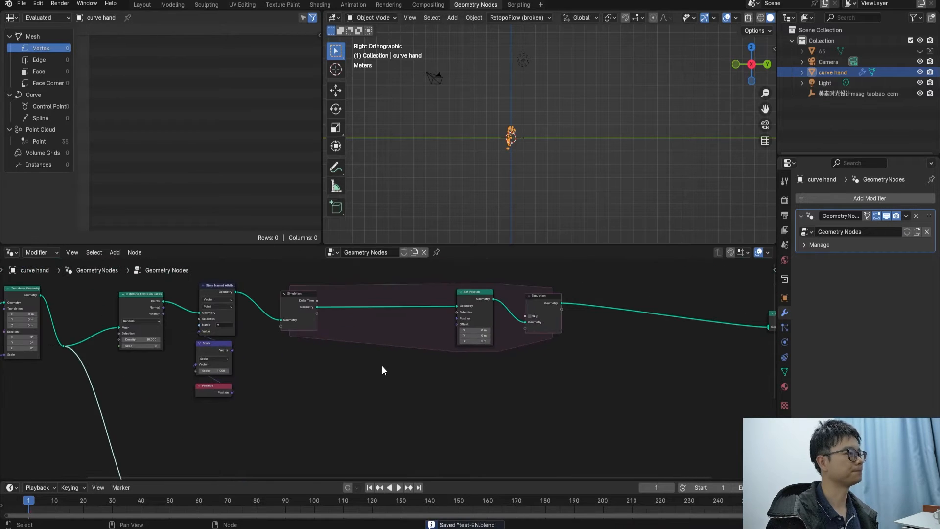
Preview the lower Transform Geometry's output with a Viewer node and orbit in close to the hand surface.
scroll(386, 362, up, 1)
middle_drag(415, 330, 428, 301)
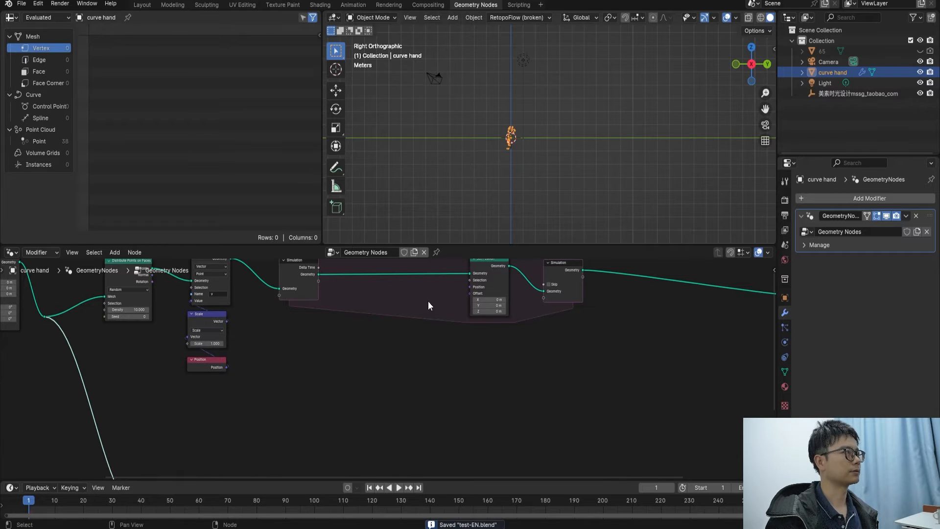
scroll(521, 125, up, 3)
shift+middle_drag(484, 141, 517, 130)
scroll(516, 131, up, 2)
scroll(496, 161, down, 2)
scroll(338, 366, down, 4)
middle_drag(261, 453, 300, 388)
scroll(301, 388, up, 1)
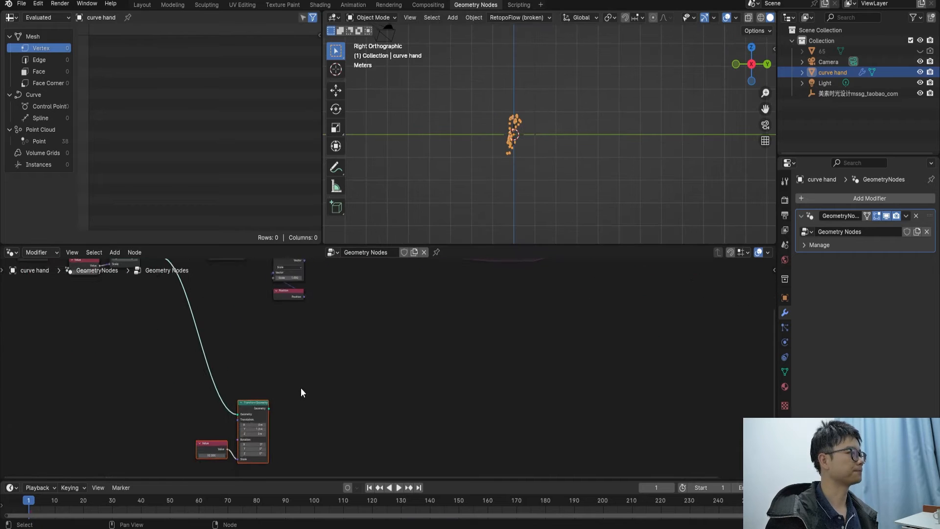
ctrl+shift+click(251, 413)
mouse_move(551, 133)
middle_down()
mouse_move(539, 140)
mouse_move(557, 140)
mouse_move(542, 130)
mouse_move(498, 140)
mouse_move(554, 137)
mouse_move(542, 96)
mouse_move(539, 135)
mouse_move(524, 140)
mouse_move(519, 157)
mouse_move(524, 115)
mouse_move(539, 133)
mouse_move(542, 78)
mouse_move(536, 127)
mouse_move(510, 141)
mouse_move(541, 120)
mouse_move(537, 94)
middle_up()
Annotate the hand with a surface normal arrow, an outside point and an arrow from that point to the surface.
click(335, 168)
drag(528, 96, 556, 58)
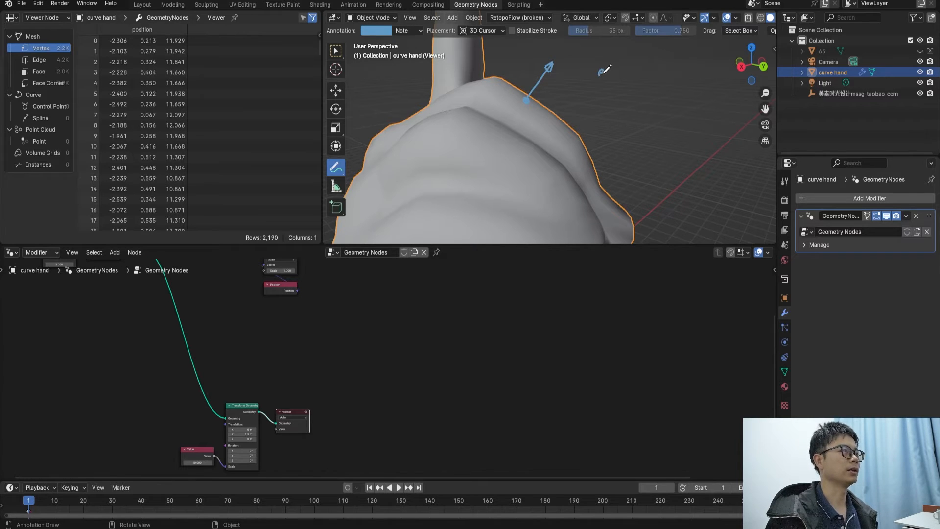
middle_drag(535, 94, 587, 76)
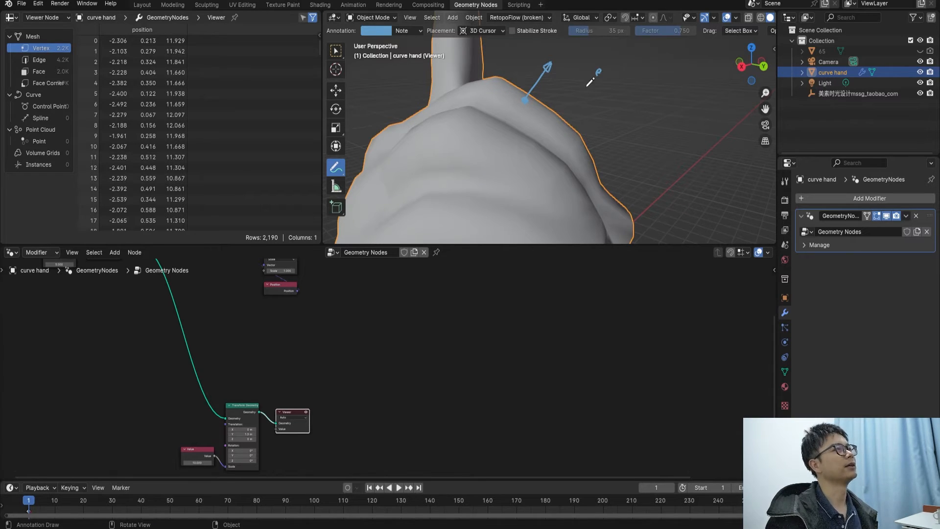
drag(597, 74, 600, 71)
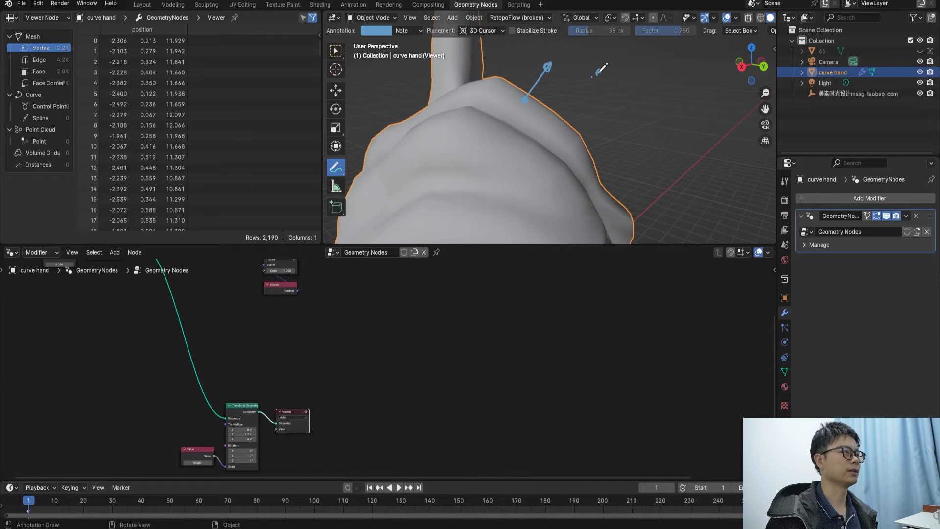
drag(596, 73, 533, 98)
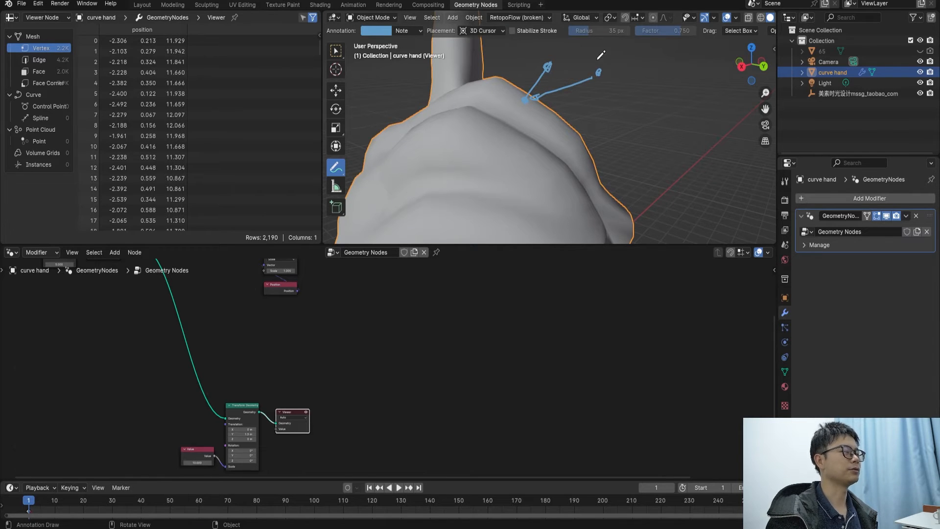
Write the note "dot < 0" beside the annotated arrows.
mouse_move(615, 92)
mouse_down()
mouse_move(639, 100)
mouse_move(661, 89)
mouse_move(652, 110)
mouse_up()
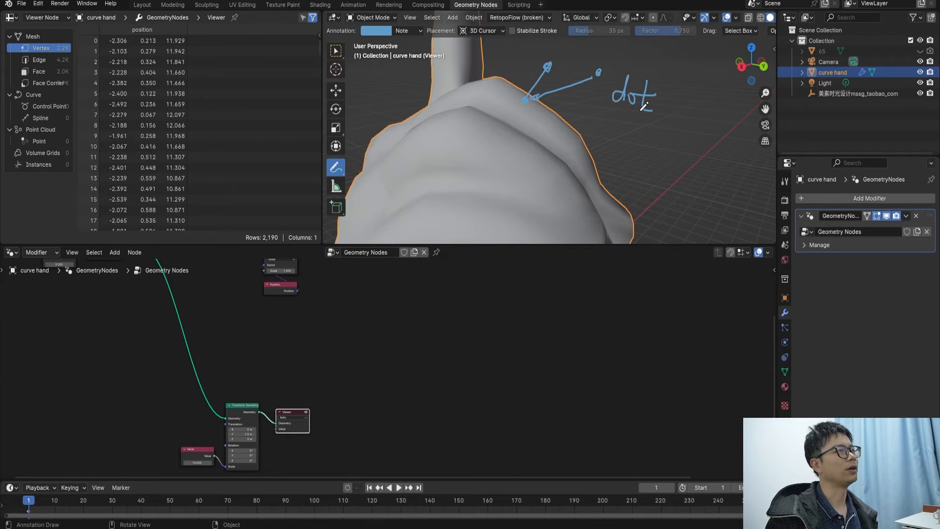
middle_drag(660, 109, 666, 107)
mouse_move(695, 92)
mouse_down()
mouse_move(675, 99)
mouse_move(706, 106)
mouse_move(703, 93)
mouse_up()
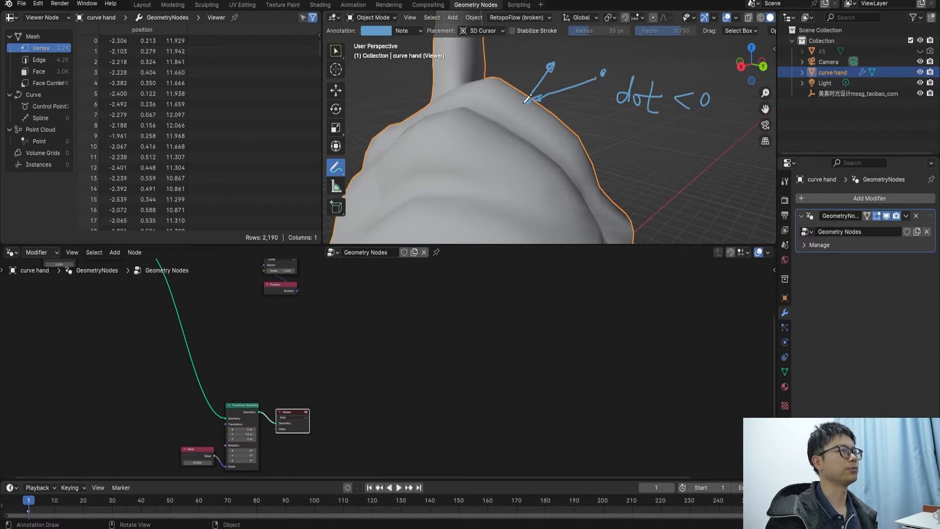
Extend the incoming direction past the surface, label its angle to the normal, and draw a line from an inside point outward.
mouse_move(521, 98)
mouse_down()
mouse_move(468, 107)
mouse_move(486, 108)
mouse_up()
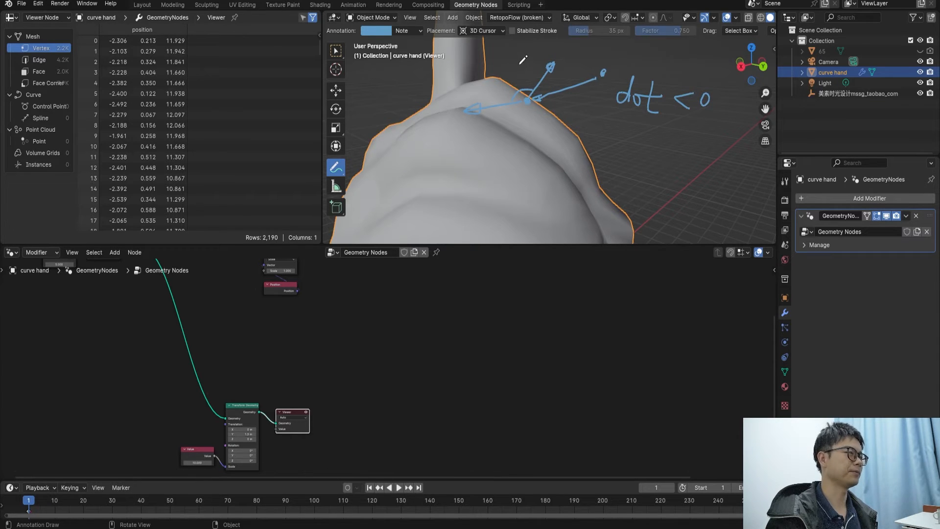
mouse_move(451, 51)
mouse_down()
mouse_move(433, 64)
mouse_move(451, 69)
mouse_move(455, 59)
mouse_up()
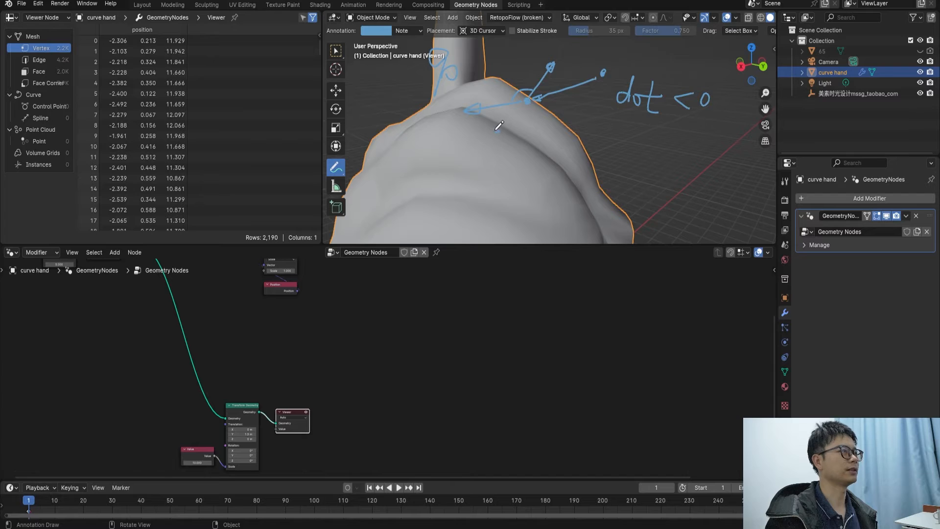
drag(496, 131, 565, 70)
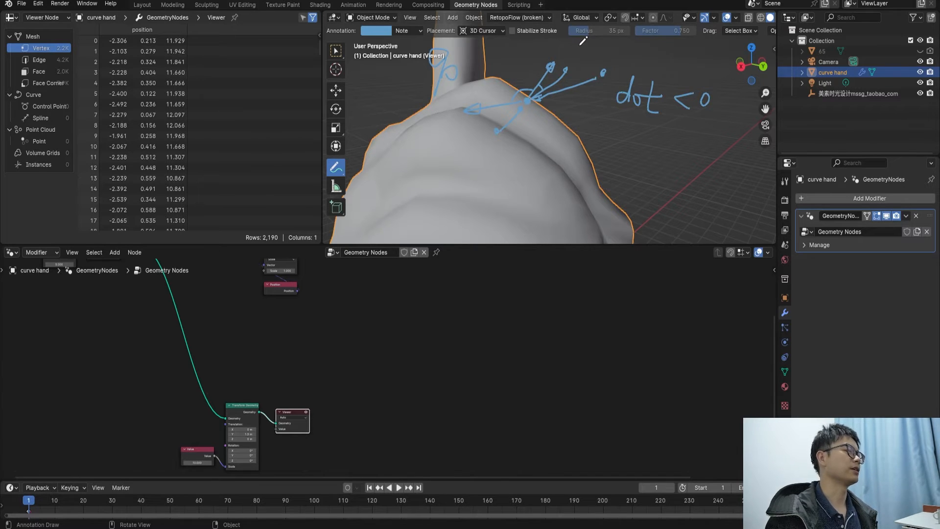
Write the note "30" beside the annotated arrows, and erase all annotations from the viewport.
drag(584, 51, 585, 55)
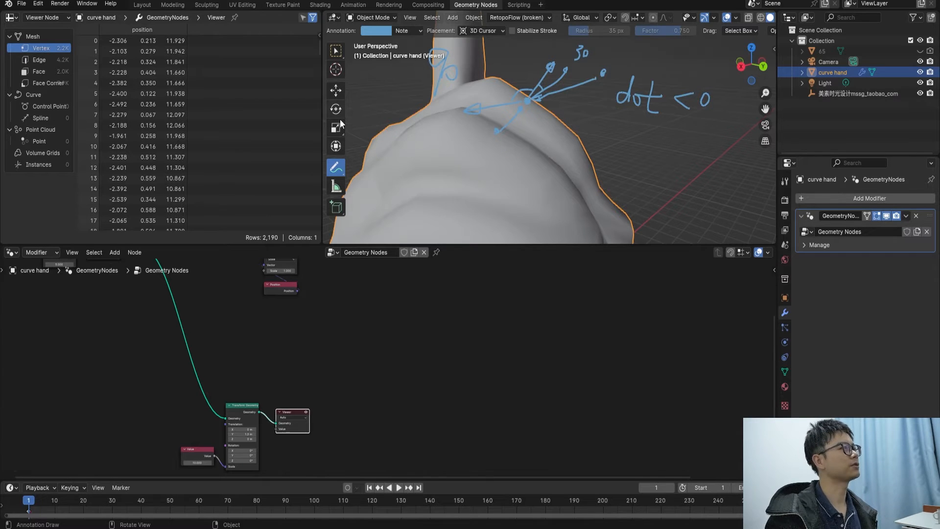
click(340, 172)
click(368, 235)
mouse_move(477, 149)
mouse_down()
mouse_move(563, 76)
mouse_move(642, 67)
mouse_move(642, 107)
mouse_move(604, 64)
mouse_move(477, 61)
mouse_move(436, 78)
mouse_move(438, 50)
mouse_up()
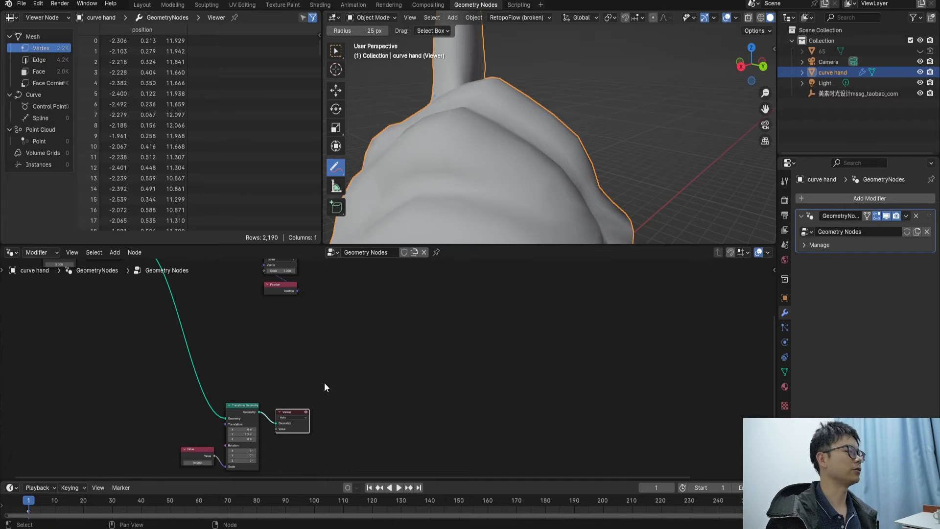
middle_drag(384, 299, 393, 339)
scroll(377, 377, up, 1)
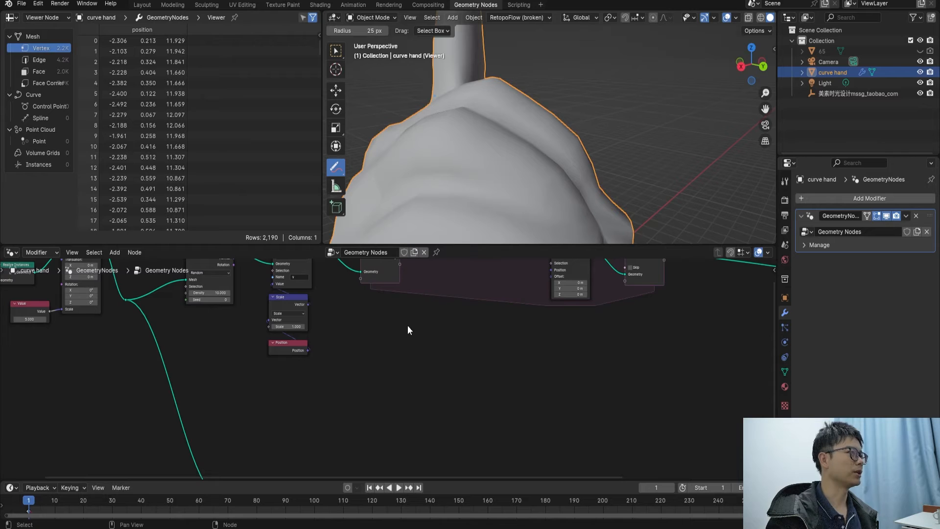
scroll(407, 325, up, 2)
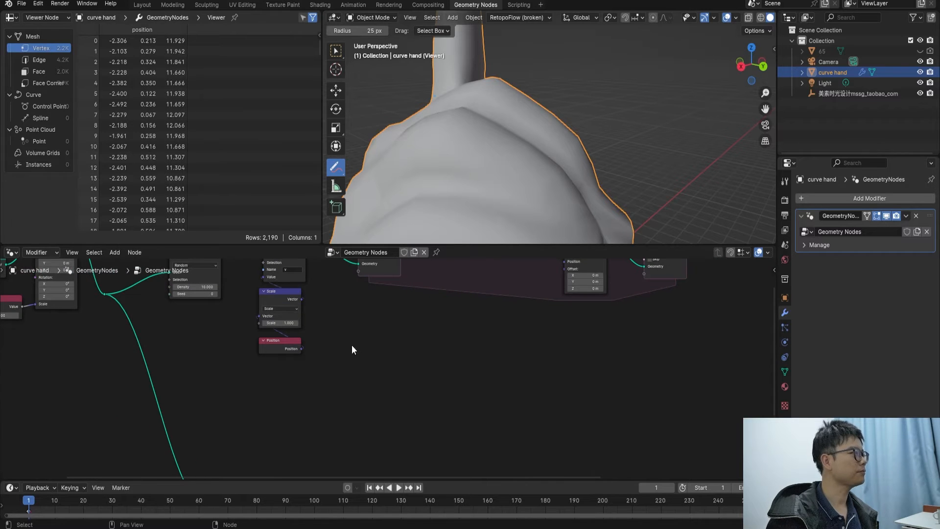
middle_drag(339, 370, 346, 312)
scroll(346, 311, down, 2)
scroll(338, 365, up, 2)
drag(257, 431, 371, 360)
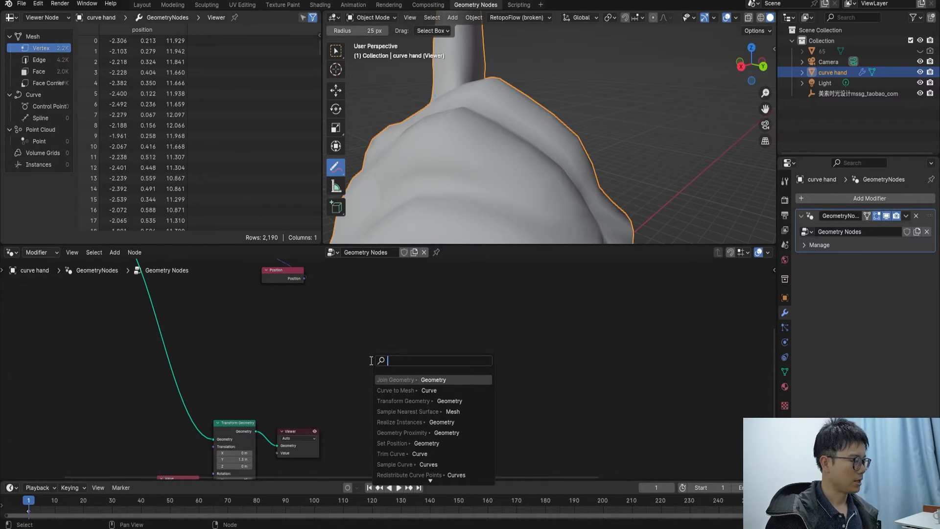
text(sa)
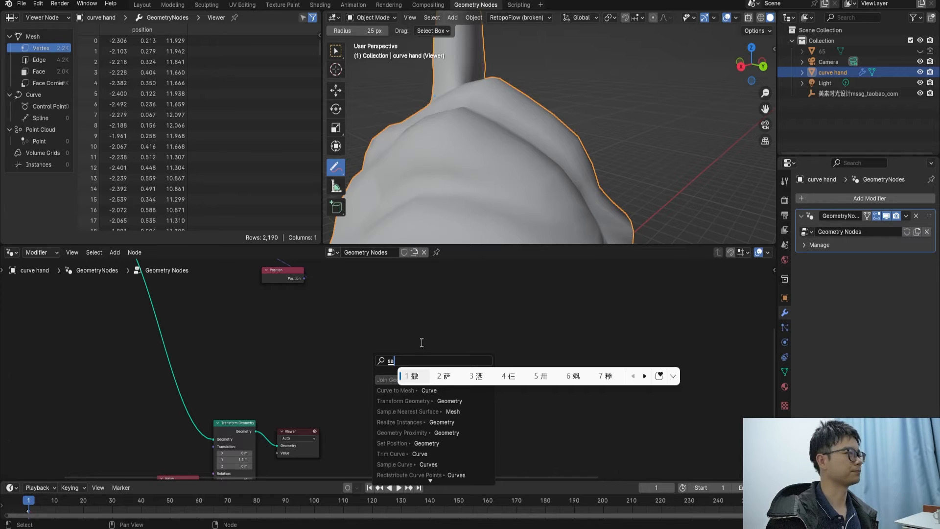
key(Escape)
key(Escape)
Delete the Viewer node attached to the lower Transform Geometry.
scroll(435, 347, down, 6)
click(339, 413)
scroll(344, 421, up, 3)
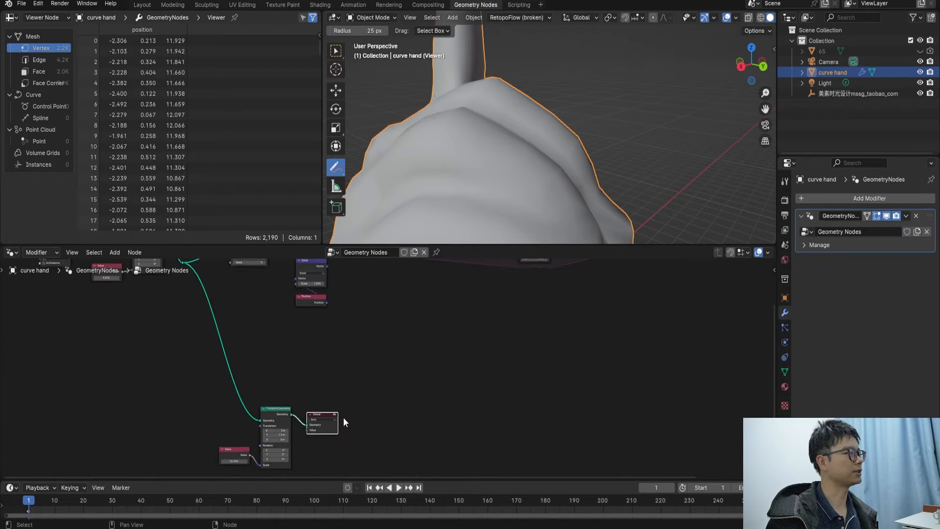
scroll(343, 420, up, 1)
key(x)
Add a Sample Nearest Surface node with its Mesh input fed by the lower Transform Geometry's output.
middle_drag(340, 419, 306, 437)
scroll(306, 438, down, 2)
scroll(288, 433, up, 1)
drag(263, 432, 362, 387)
text(samp)
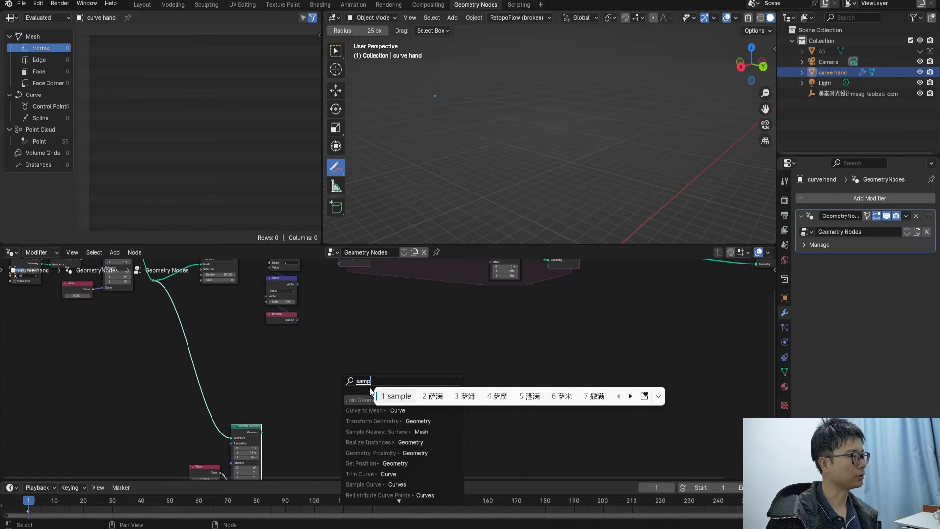
key(Return)
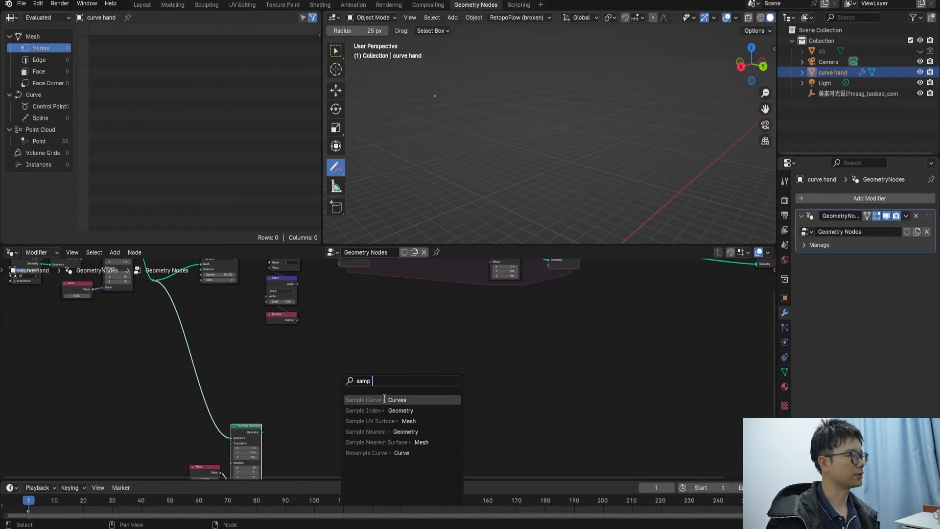
text(su)
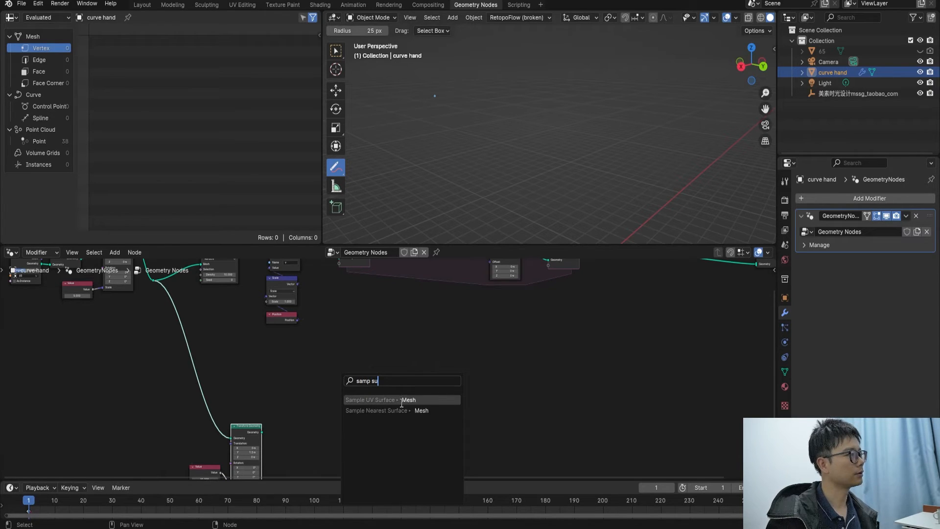
click(404, 409)
click(404, 409)
Set the Sample Nearest Surface data type to Vector and feed its Value input from a Position node.
scroll(392, 392, up, 2)
scroll(389, 395, up, 1)
click(389, 349)
click(391, 380)
scroll(387, 381, up, 2)
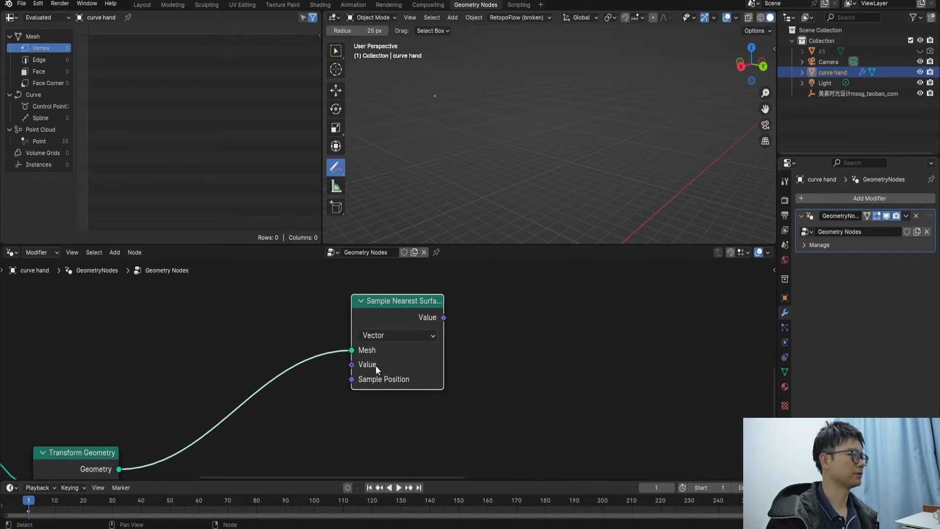
drag(360, 355, 350, 384)
text(pos)
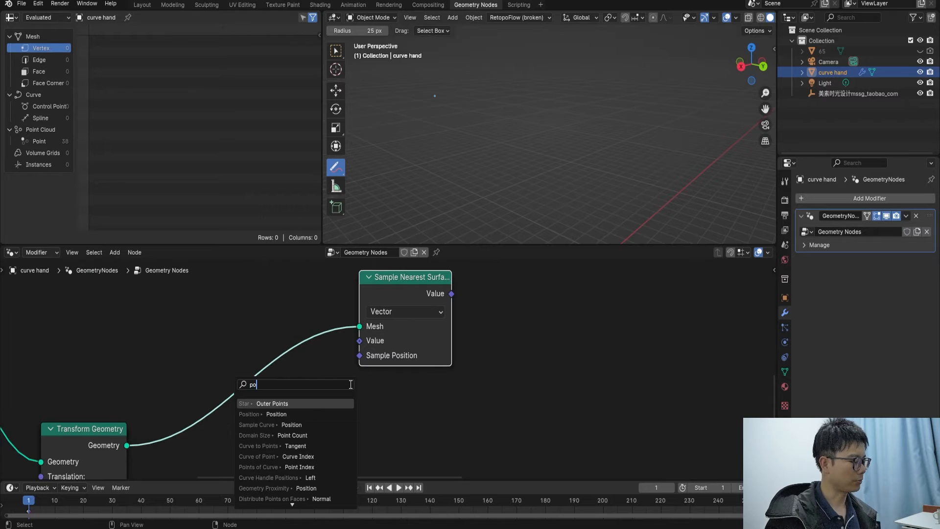
key(Return)
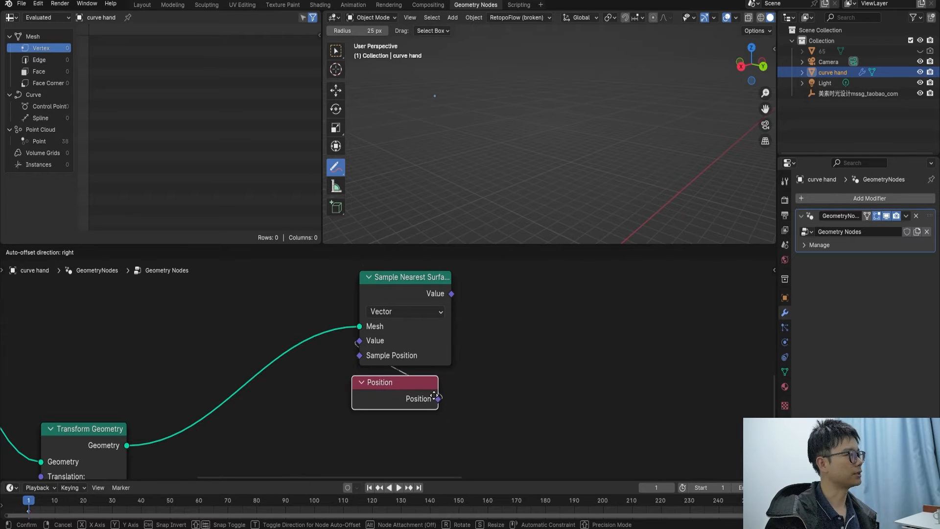
click(444, 395)
Duplicate the Sample Nearest Surface node below with its mesh link kept, and delete the duplicated Position node.
scroll(430, 401, down, 3)
middle_drag(423, 435, 422, 386)
shift+click(406, 308)
scroll(404, 328, down, 2)
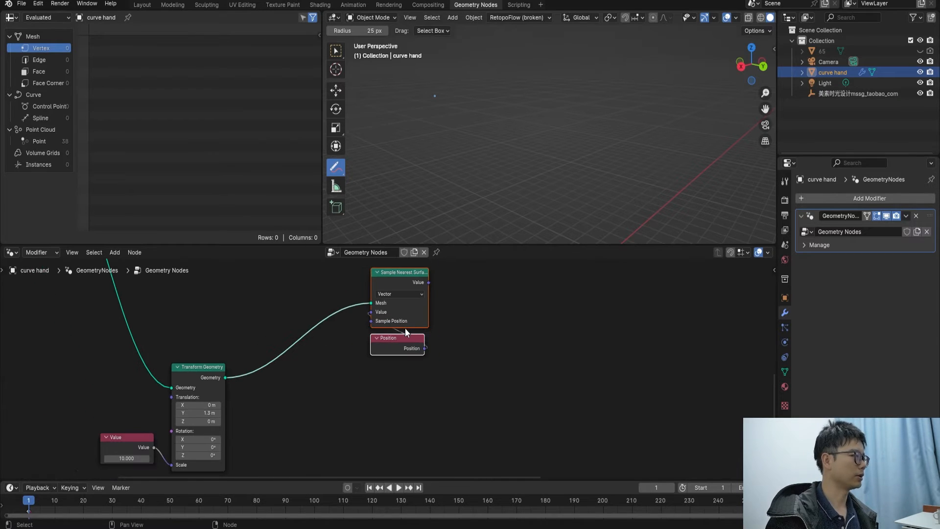
key(shift+d)
click(397, 424)
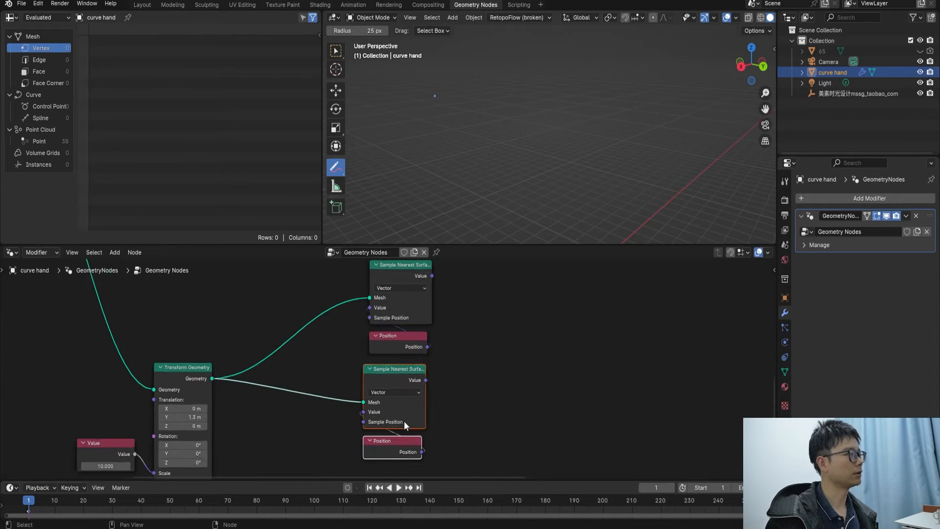
scroll(403, 421, up, 1)
key(x)
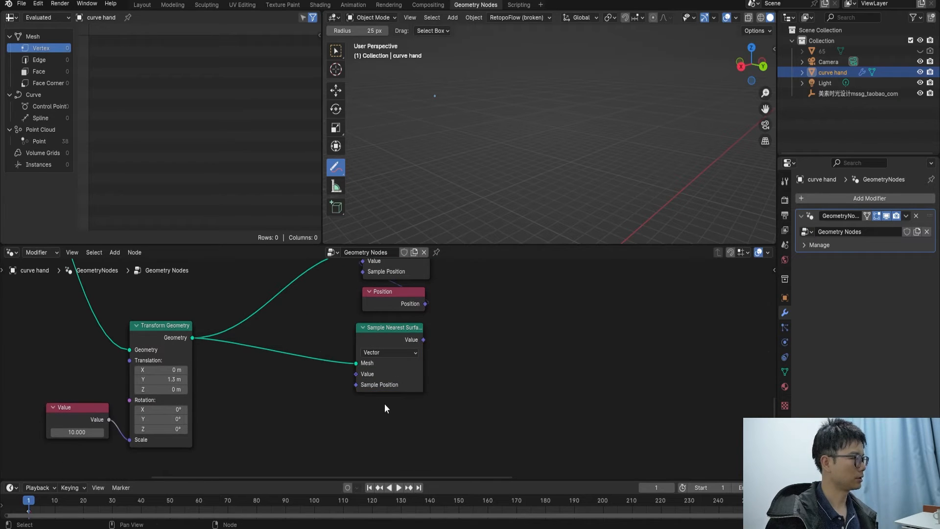
Feed the lower Sample Nearest Surface node's Value input from a Normal node.
drag(355, 384, 347, 402)
text(norm)
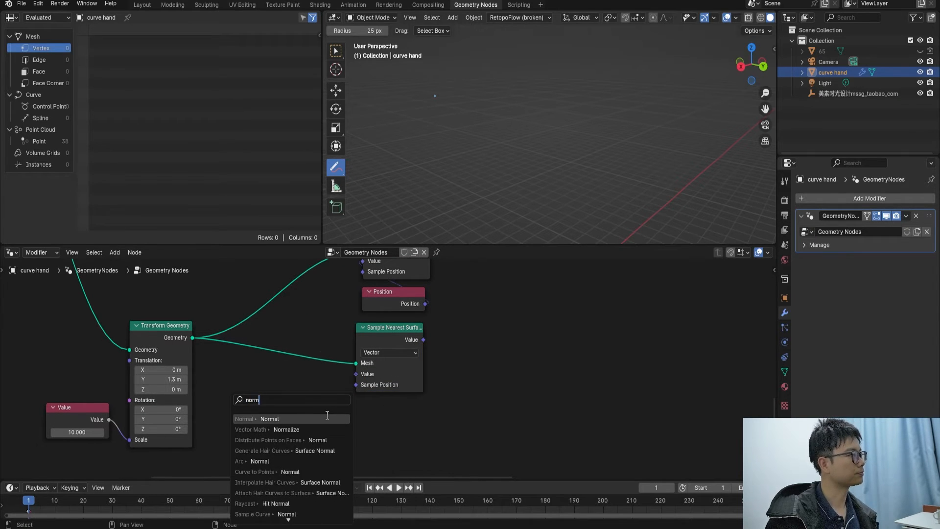
click(327, 416)
click(397, 418)
middle_drag(393, 394, 335, 442)
scroll(337, 440, down, 3)
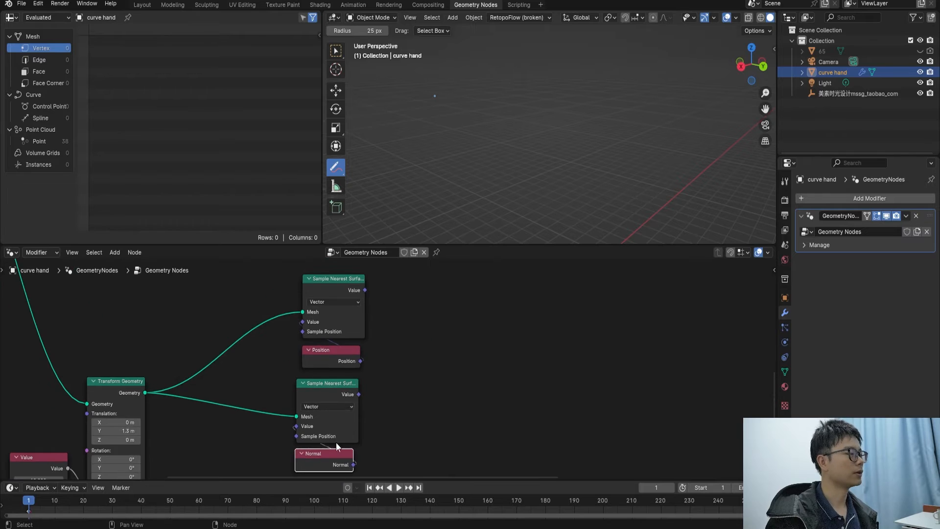
Add a Vector Math node beside the upper Sample Nearest Surface node and set its operation to Subtract.
middle_drag(387, 351, 353, 384)
scroll(353, 384, up, 2)
key(shift+a)
click(369, 314)
text(math)
click(387, 343)
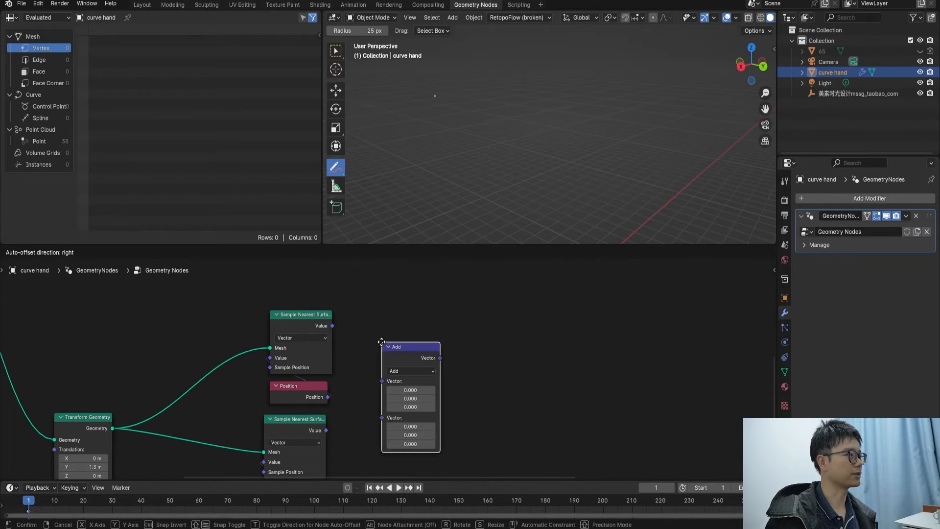
click(375, 311)
scroll(253, 408, up, 1)
click(418, 327)
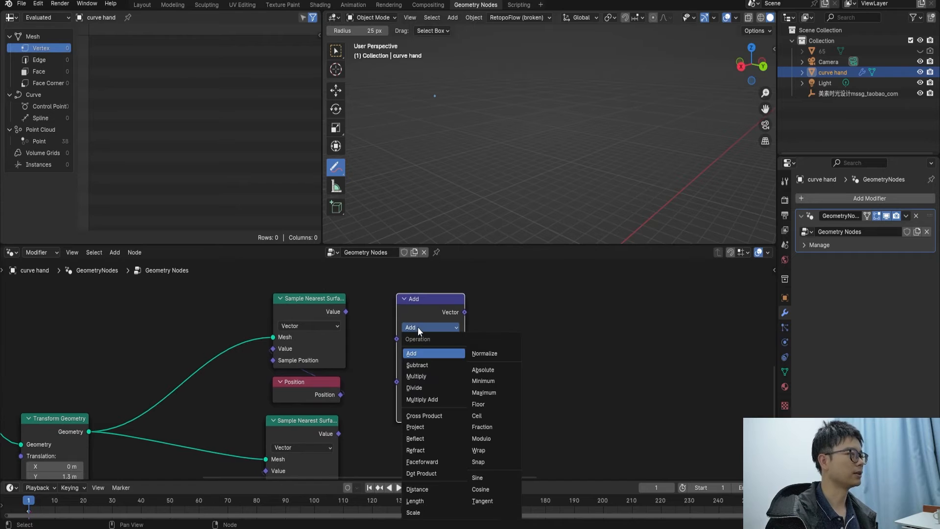
click(432, 364)
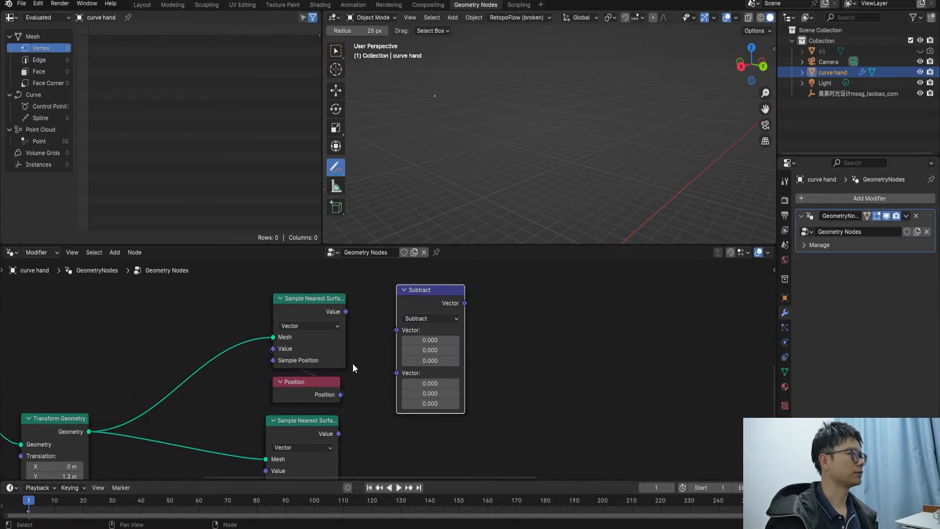
Connect the upper sampled value to the first Subtract input and the Position node to the second.
scroll(348, 382, up, 1)
click(294, 314)
scroll(305, 327, up, 1)
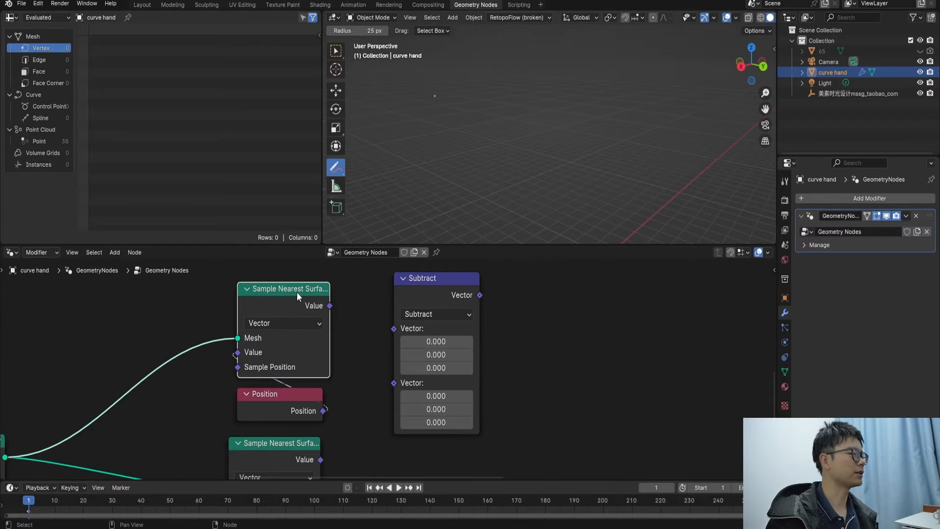
drag(329, 306, 393, 329)
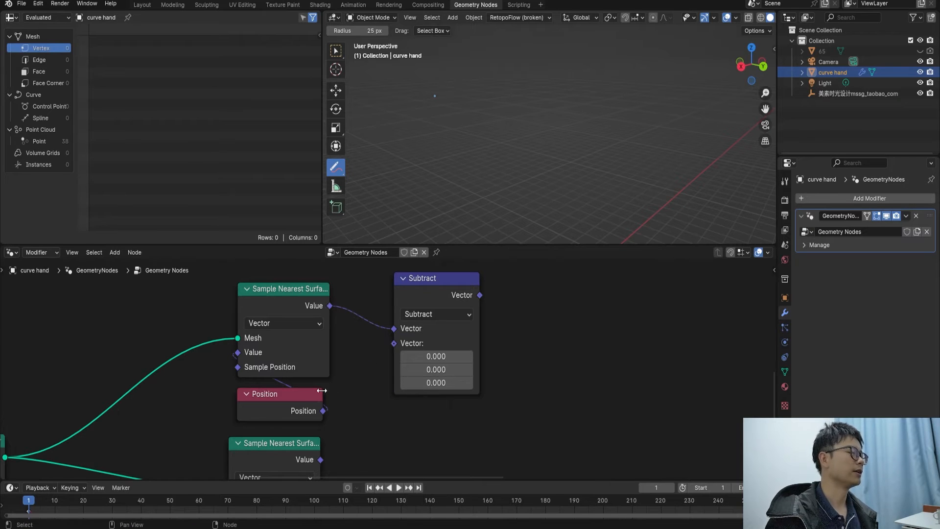
drag(324, 411, 394, 348)
scroll(395, 348, down, 2)
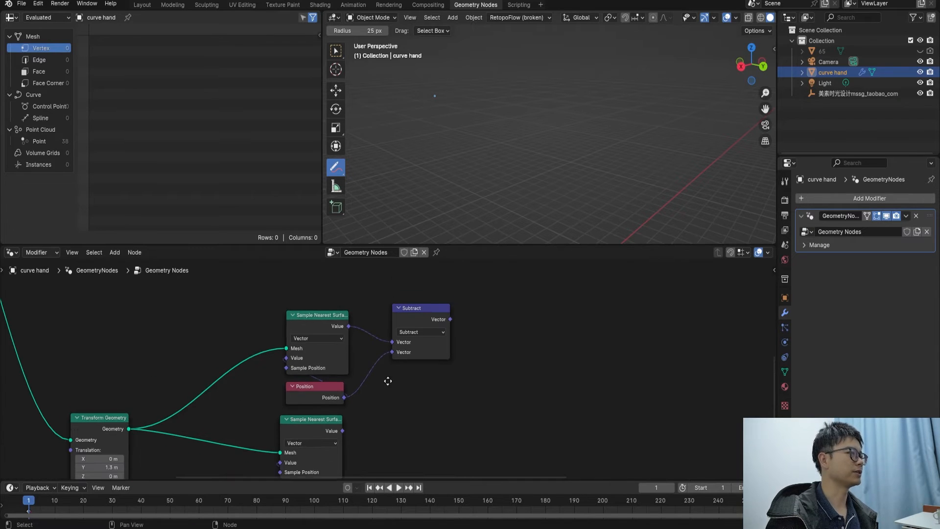
middle_drag(334, 411, 274, 450)
Duplicate the Subtract node beside the original and change the copy's operation to Dot Product.
click(354, 316)
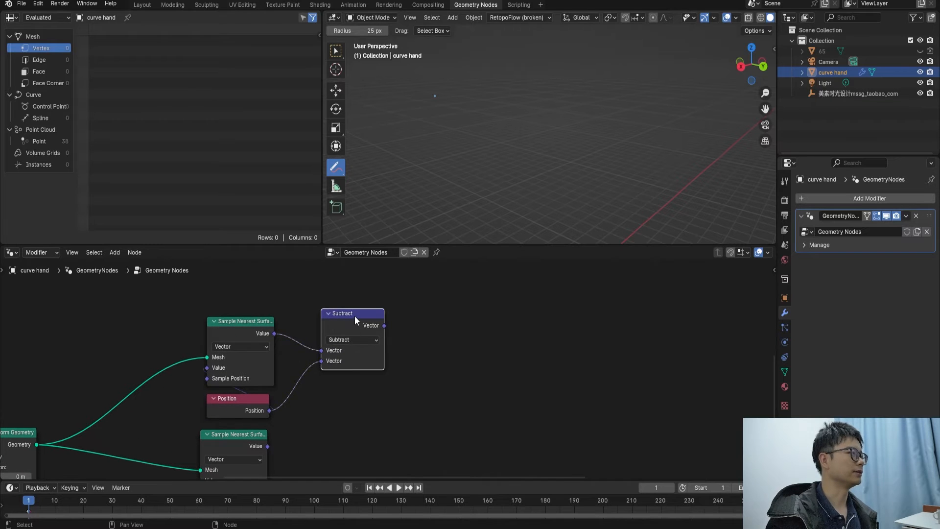
key(shift+d)
click(431, 321)
middle_drag(434, 345, 442, 336)
click(442, 337)
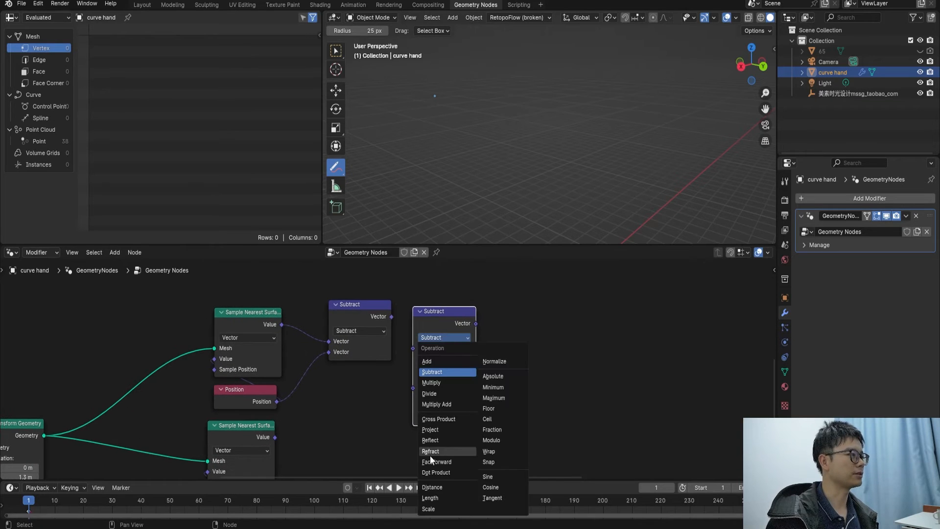
click(438, 473)
scroll(388, 430, up, 1)
scroll(388, 430, up, 1)
Connect the Subtract result and the lower sampled normal to the two Dot Product inputs.
drag(392, 303, 424, 342)
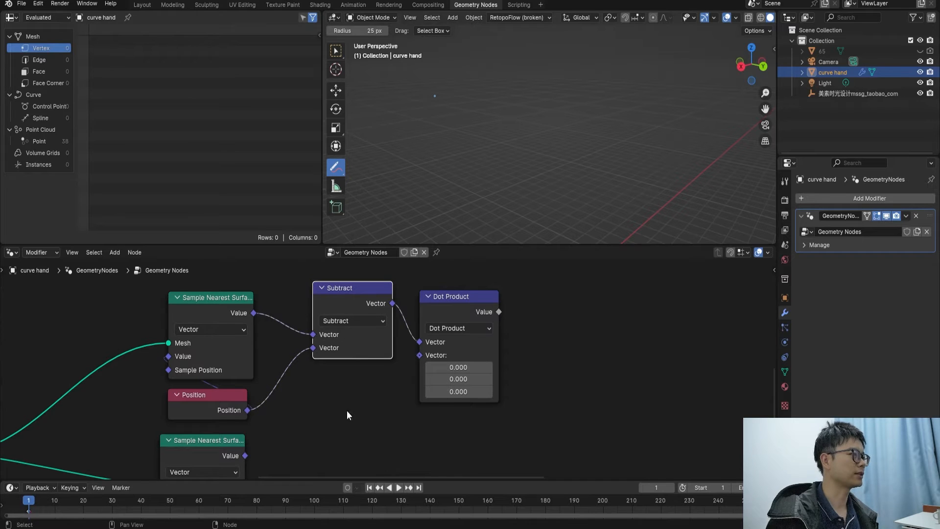
middle_drag(238, 450, 240, 401)
drag(251, 411, 417, 315)
middle_drag(401, 336, 357, 325)
click(356, 335)
scroll(382, 347, up, 1)
scroll(381, 348, up, 1)
scroll(382, 331, up, 1)
Add a Compare node after the Dot Product, testing whether its value is Greater Than 0.
drag(383, 323, 452, 326)
text(comp)
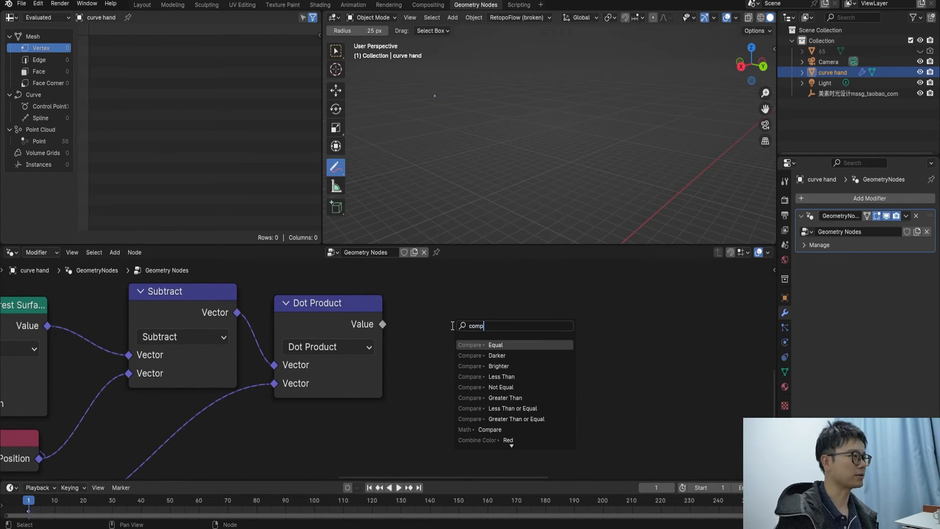
click(492, 345)
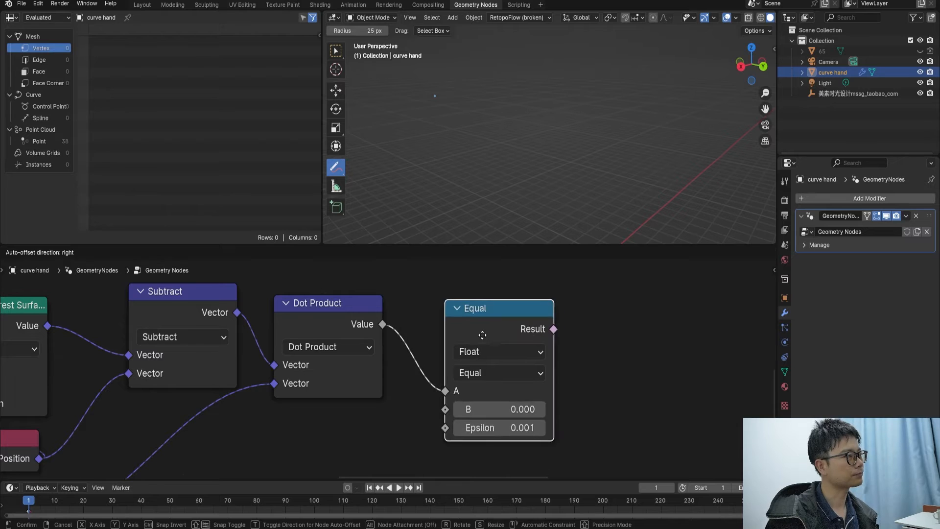
click(477, 342)
click(474, 361)
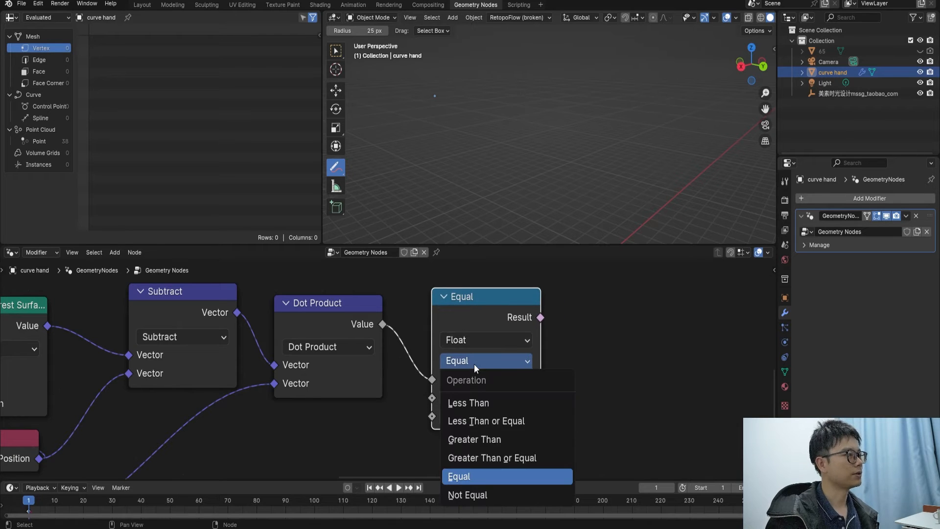
click(479, 437)
scroll(451, 395, down, 2)
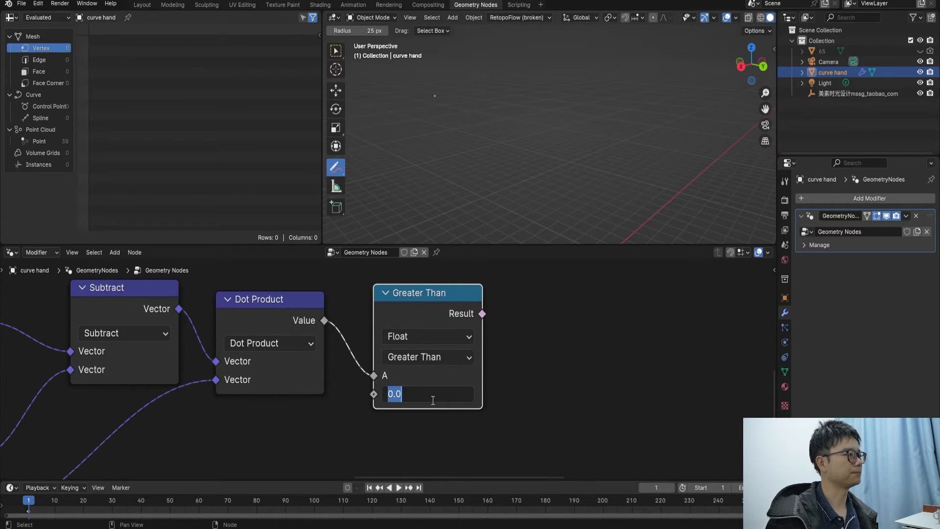
drag(428, 330, 407, 328)
Add a Switch node controlled by the Greater Than result and set its input type to Vector.
middle_drag(407, 328, 449, 338)
scroll(484, 338, down, 1)
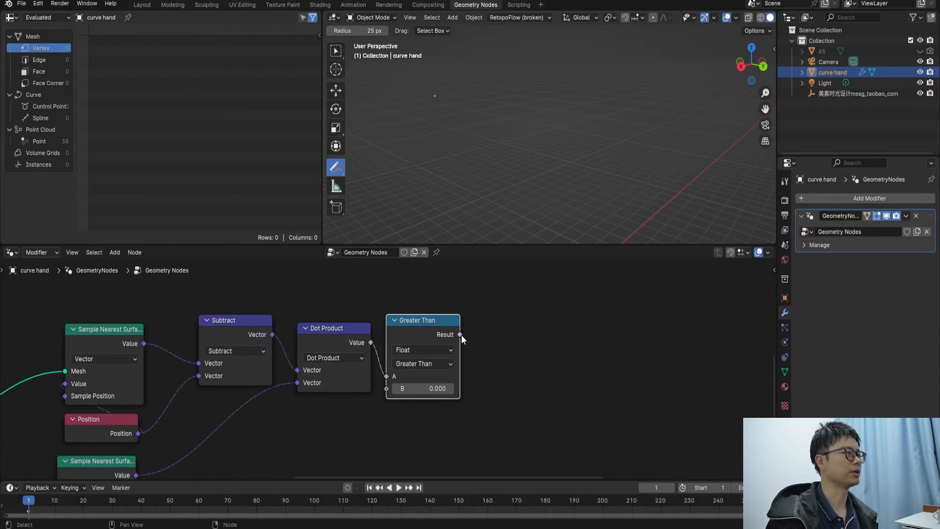
drag(459, 334, 505, 335)
text(swit)
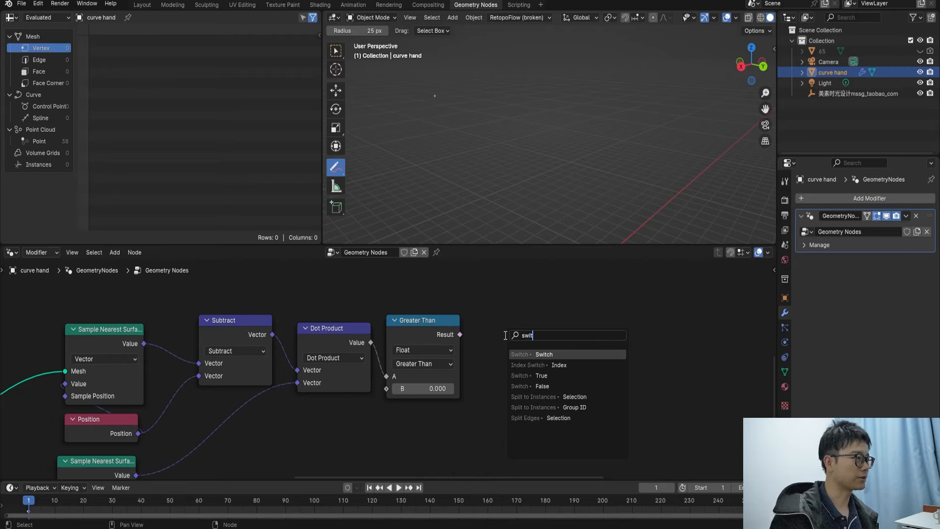
click(545, 354)
click(537, 349)
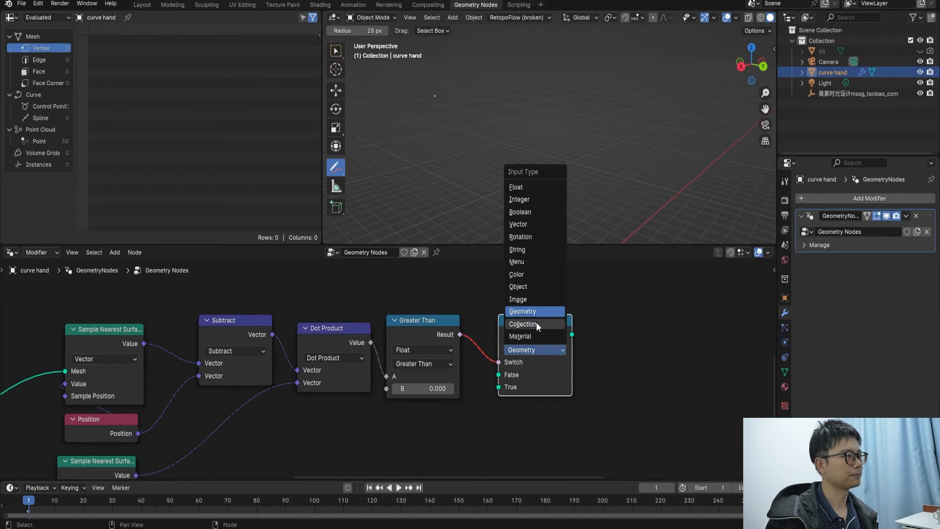
click(541, 225)
middle_drag(525, 357, 551, 323)
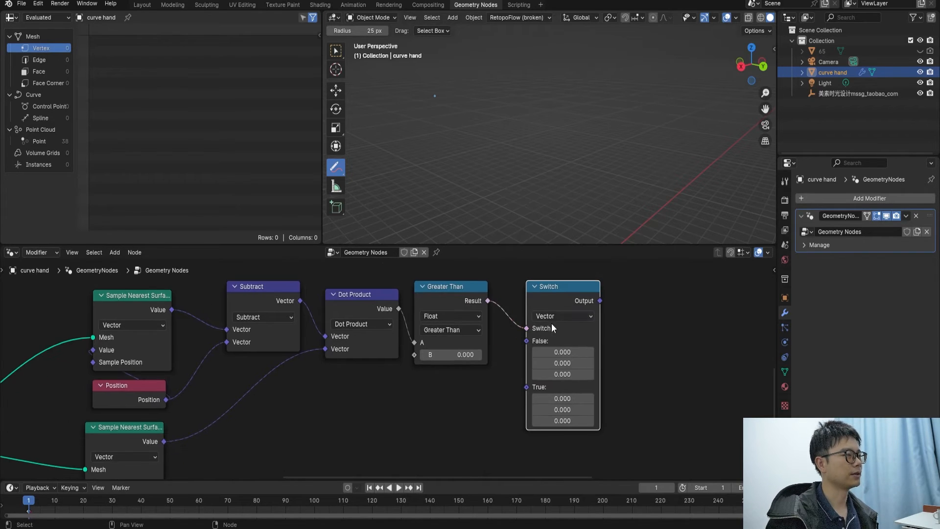
Examine the node setup before the simulation zone, including the stored vector attribute's name and its Scale and Position inputs.
scroll(550, 322, down, 1)
scroll(547, 333, down, 3)
middle_drag(534, 364, 444, 378)
scroll(557, 362, up, 1)
scroll(534, 404, down, 2)
scroll(516, 403, up, 1)
scroll(524, 384, up, 1)
scroll(444, 379, down, 6)
middle_drag(294, 314, 296, 351)
middle_drag(264, 289, 254, 368)
scroll(290, 363, up, 6)
scroll(193, 378, up, 1)
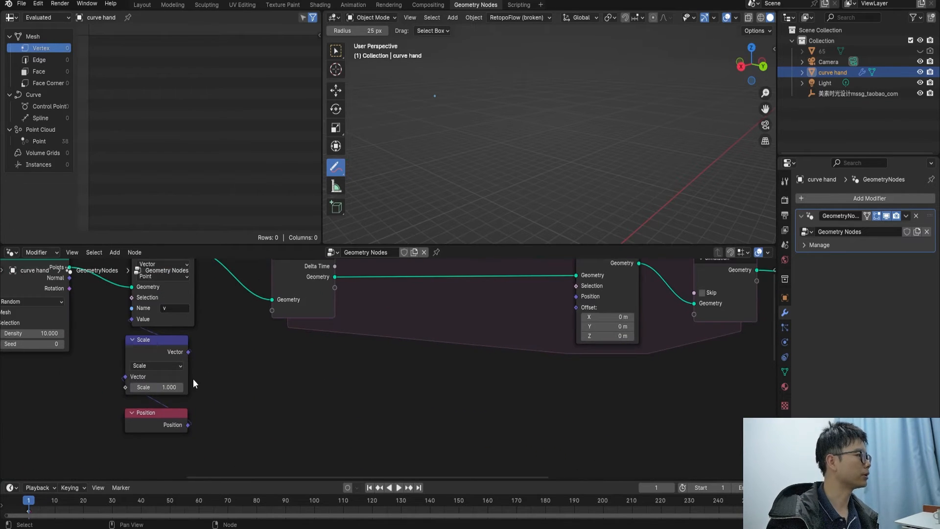
middle_drag(183, 323, 186, 351)
scroll(346, 419, down, 4)
middle_drag(347, 420, 299, 341)
middle_drag(375, 412, 327, 312)
scroll(442, 382, up, 3)
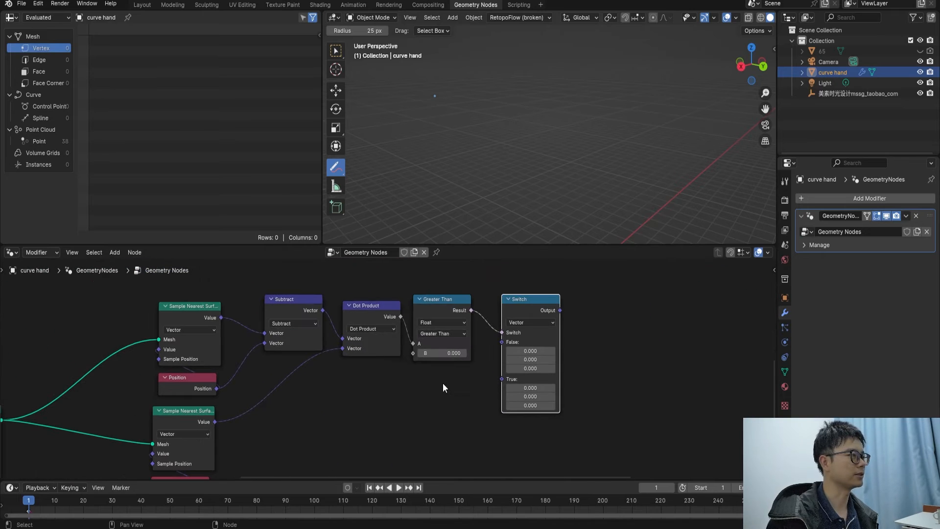
Add a Named Attribute node below the Greater Than node, set its type to Vector and choose the attribute v.
key(shift+a)
click(411, 310)
text(name)
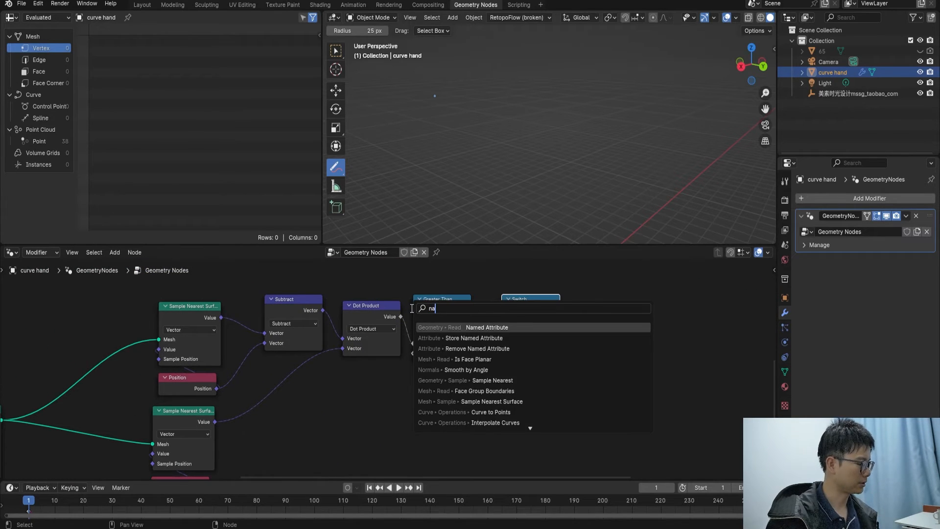
click(478, 327)
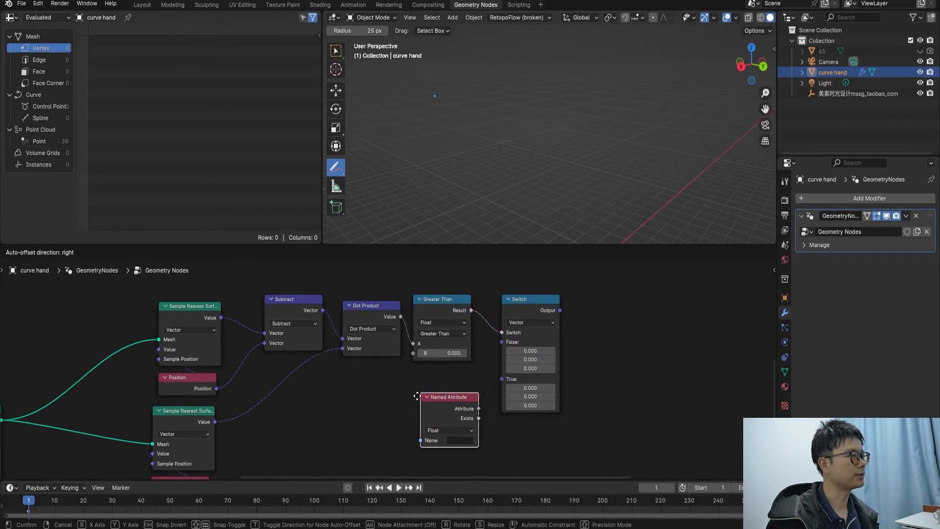
click(420, 430)
click(430, 443)
click(434, 485)
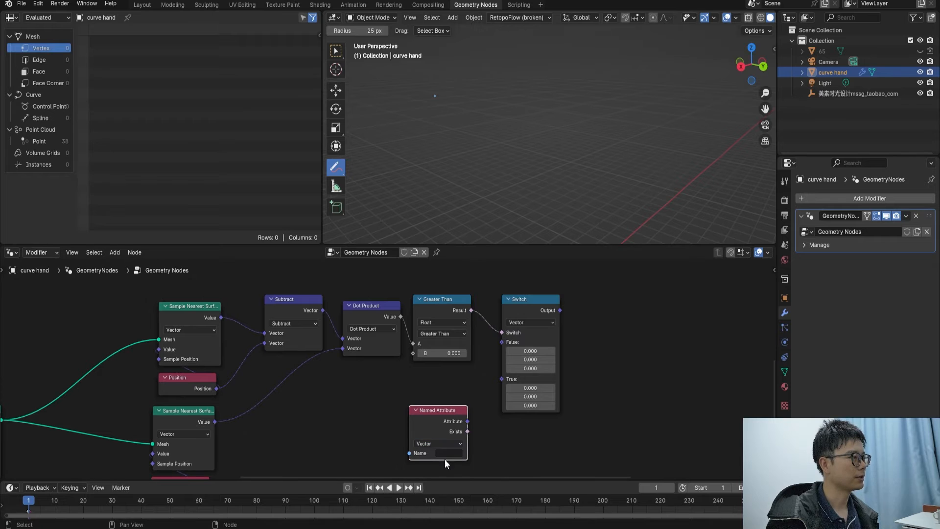
click(446, 453)
text(V)
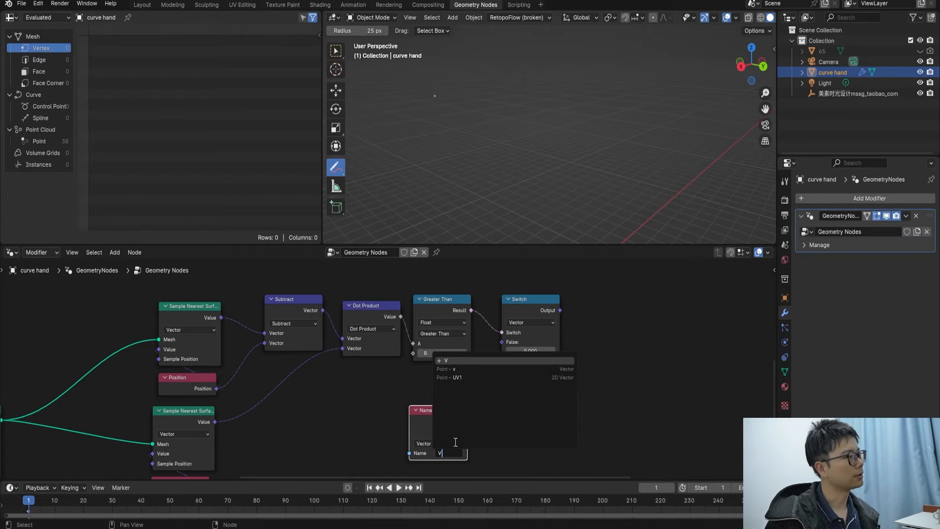
click(453, 368)
Connect the v attribute output to the Switch node's True input and place the Named Attribute node lower down.
scroll(328, 355, down, 3)
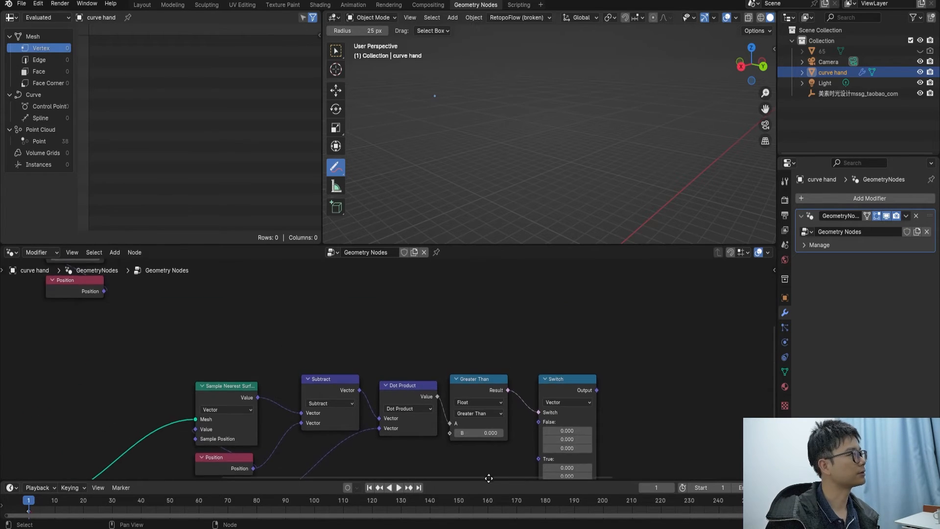
middle_drag(328, 356, 228, 221)
scroll(444, 428, up, 4)
drag(440, 442, 480, 392)
scroll(455, 394, down, 2)
drag(418, 381, 431, 431)
middle_drag(479, 308, 488, 326)
scroll(459, 342, up, 1)
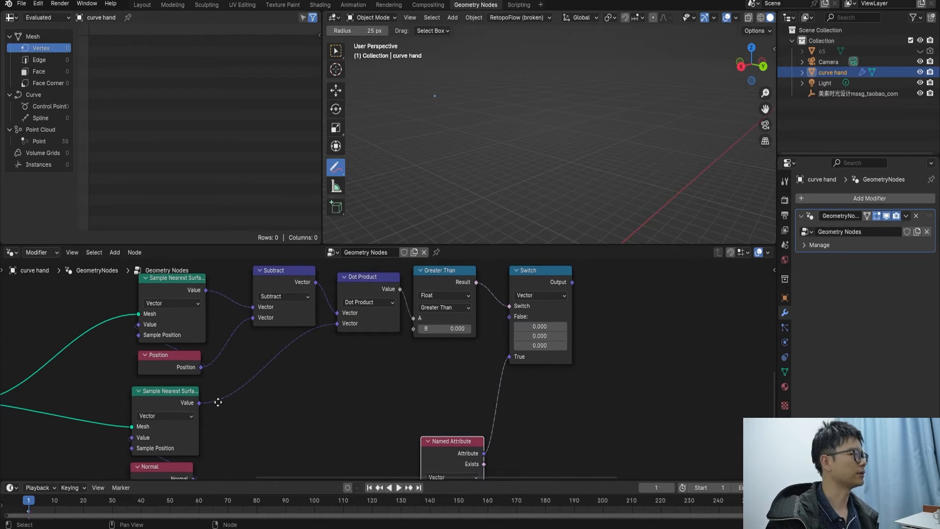
Duplicate the Dot Product node below the original and change the copy's operation to Reflect.
click(371, 278)
key(shift+d)
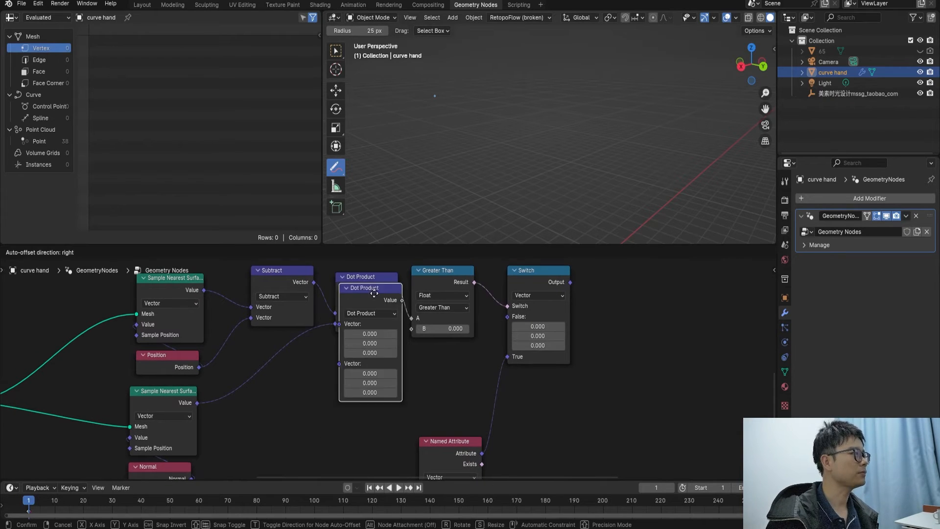
click(366, 353)
click(371, 372)
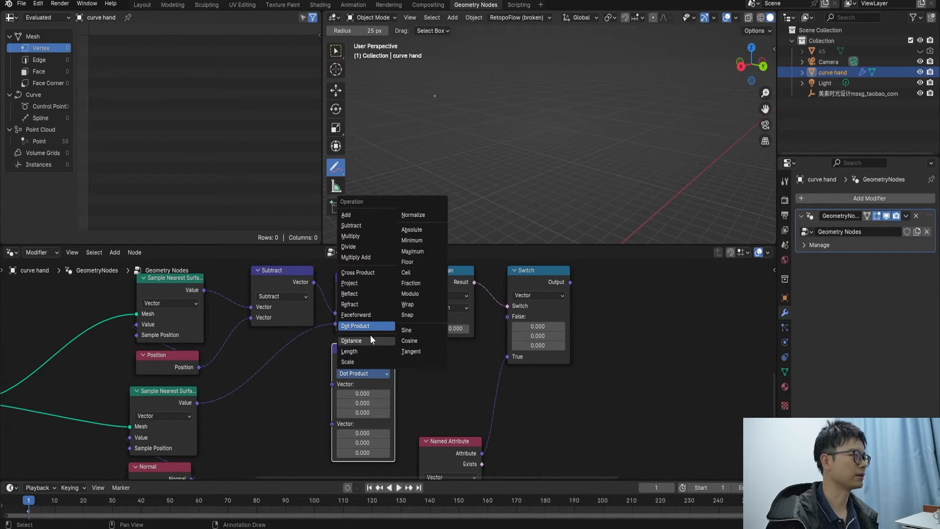
click(372, 294)
drag(357, 362, 373, 359)
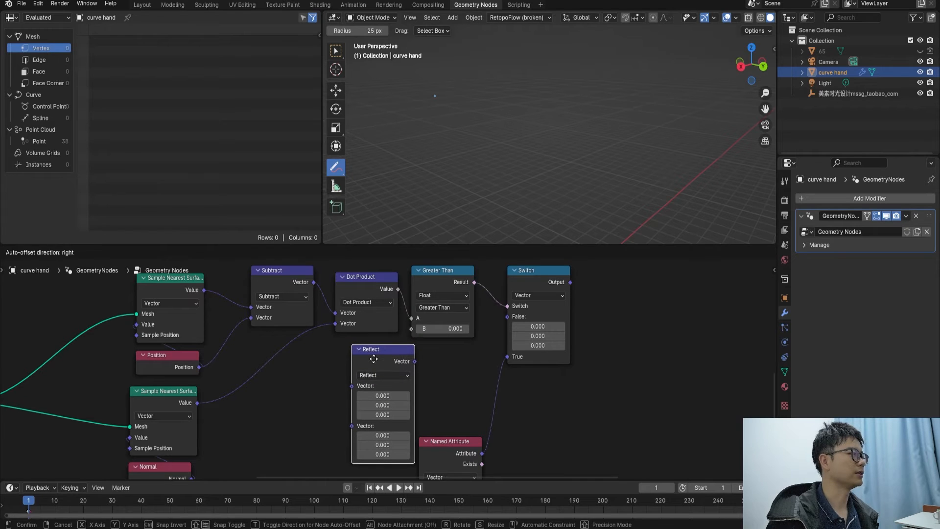
Connect the v attribute to the first Reflect vector and the sampled normal to the second, placing Reflect above the Named Attribute node.
middle_drag(412, 412, 442, 379)
drag(462, 417, 382, 352)
drag(410, 323, 440, 323)
middle_drag(439, 327, 454, 344)
scroll(374, 394, up, 2)
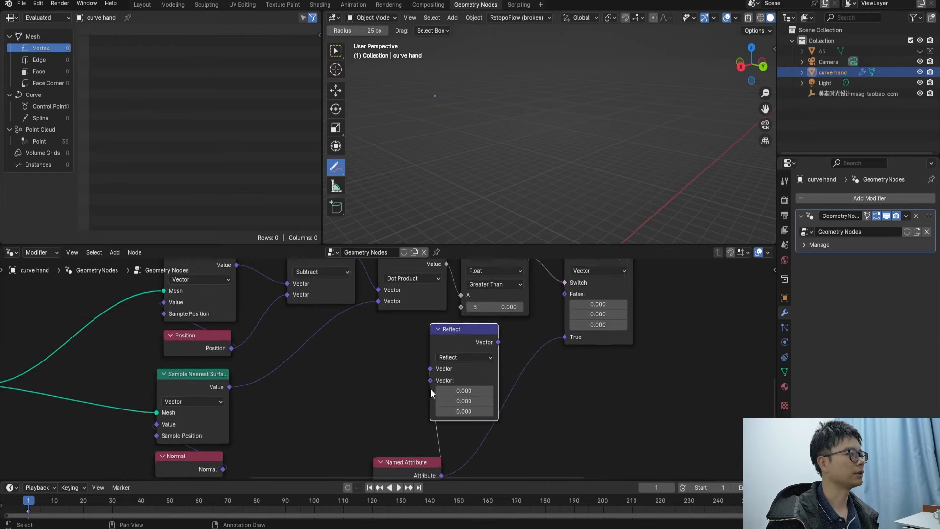
drag(216, 388, 374, 384)
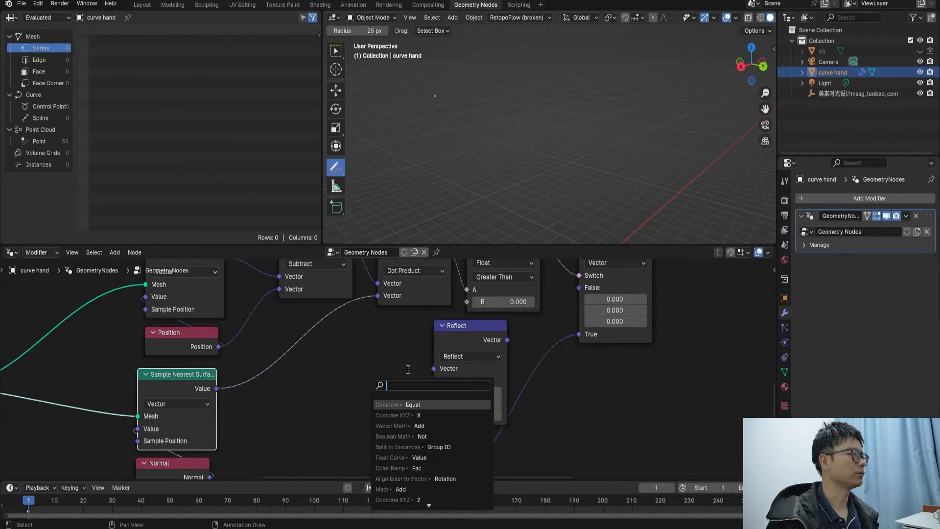
drag(216, 388, 425, 382)
drag(461, 339, 402, 376)
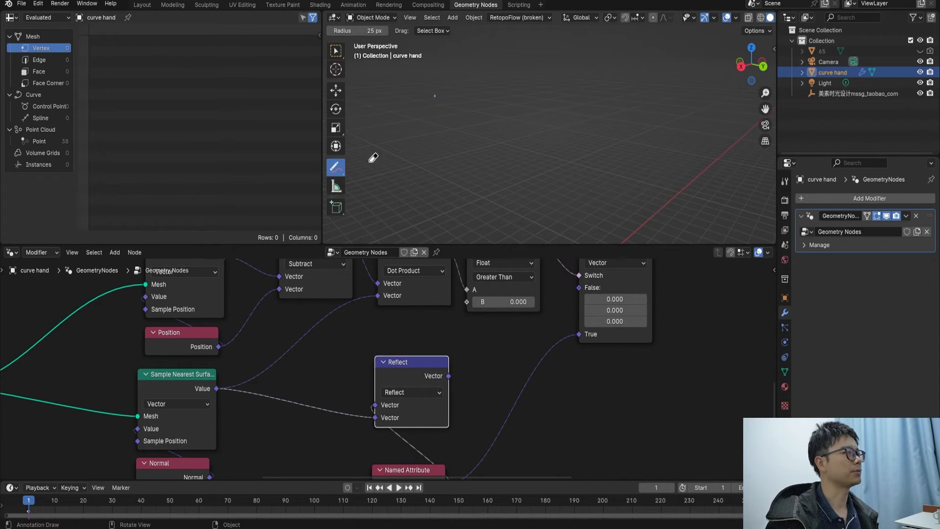
Sketch a curved surface with incoming, normal and reflected arrows as viewport annotations, and erase the drawing after explaining the reflection.
mouse_move(335, 170)
mouse_down()
mouse_move(366, 179)
mouse_move(386, 167)
mouse_move(532, 150)
mouse_move(523, 84)
mouse_up()
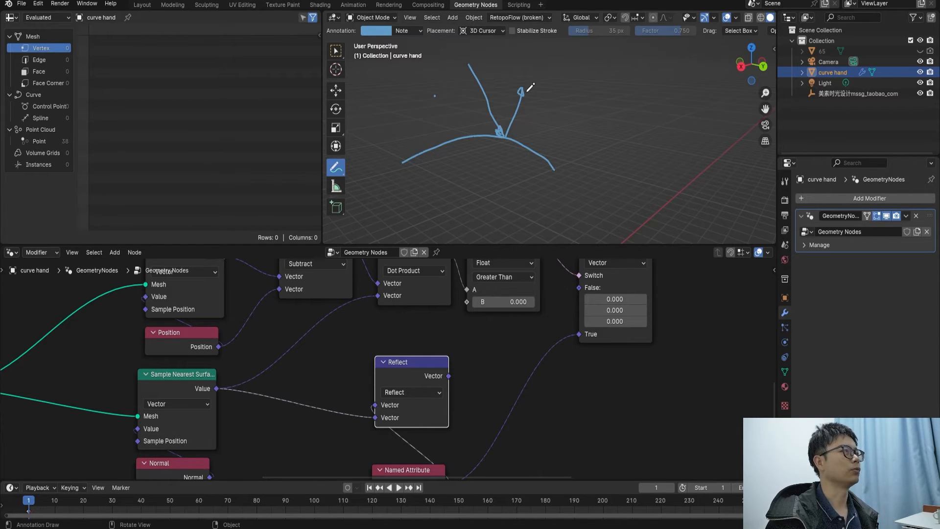
drag(506, 132, 602, 108)
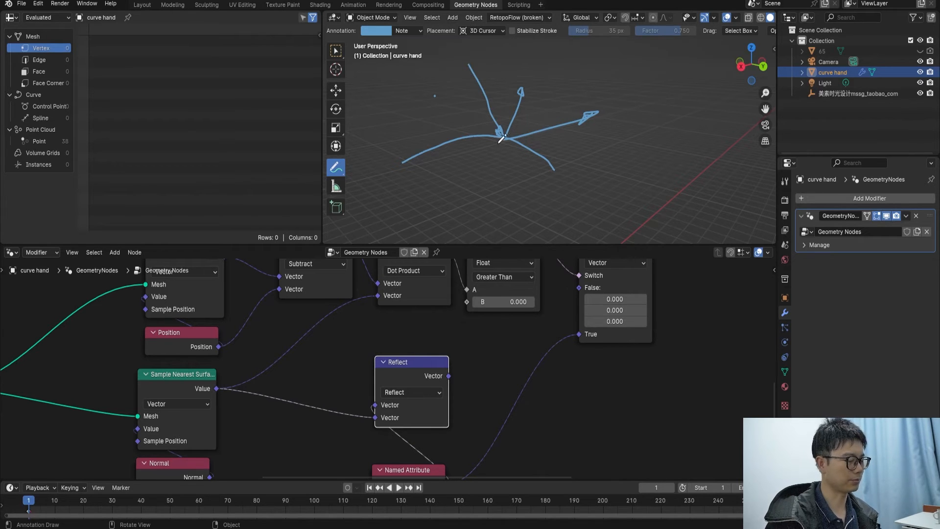
drag(336, 171, 372, 233)
mouse_move(419, 168)
mouse_down()
mouse_move(541, 109)
mouse_move(573, 75)
mouse_move(541, 63)
mouse_move(549, 181)
mouse_up()
Join the surface sampling, comparison, Reflect, Named Attribute and Switch nodes in a frame labelled "force to move along geo from inside".
scroll(504, 310, down, 5)
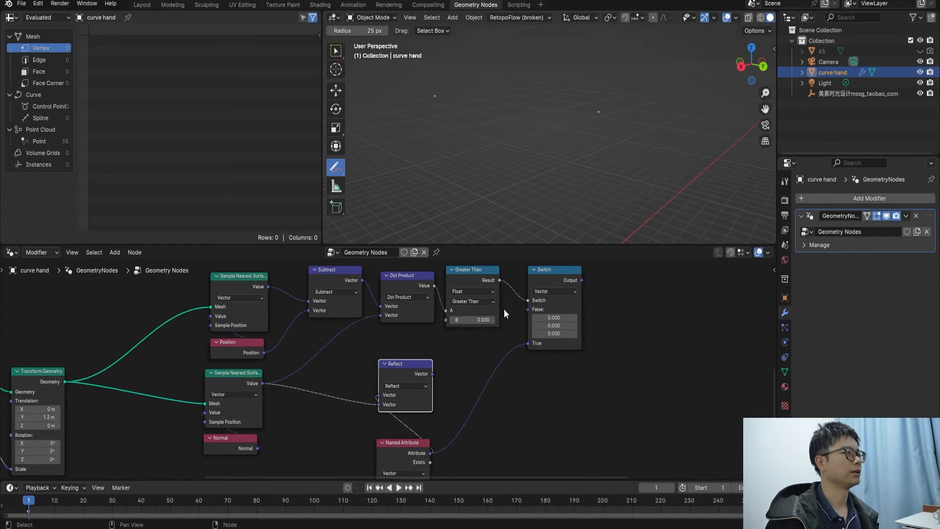
drag(526, 450, 258, 289)
scroll(333, 327, up, 1)
key(ctrl+j)
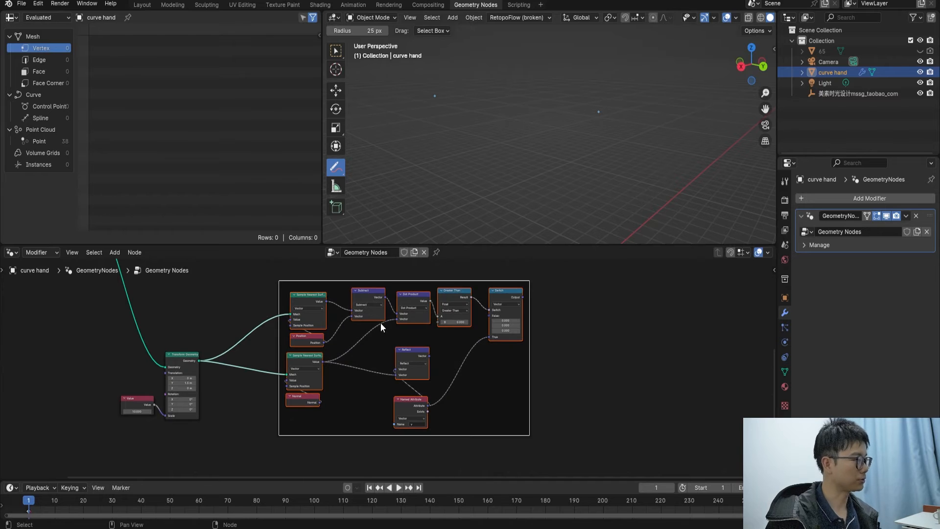
scroll(381, 320, up, 2)
right_click(381, 325)
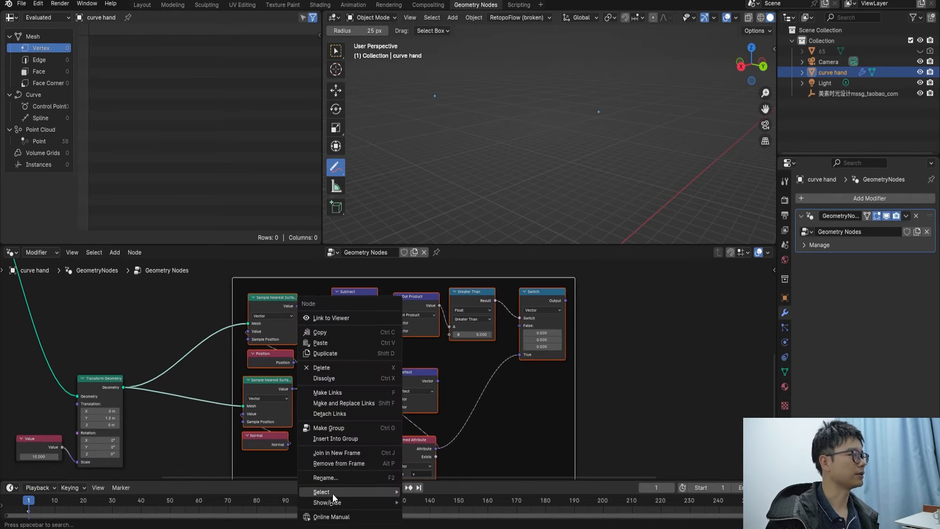
click(342, 477)
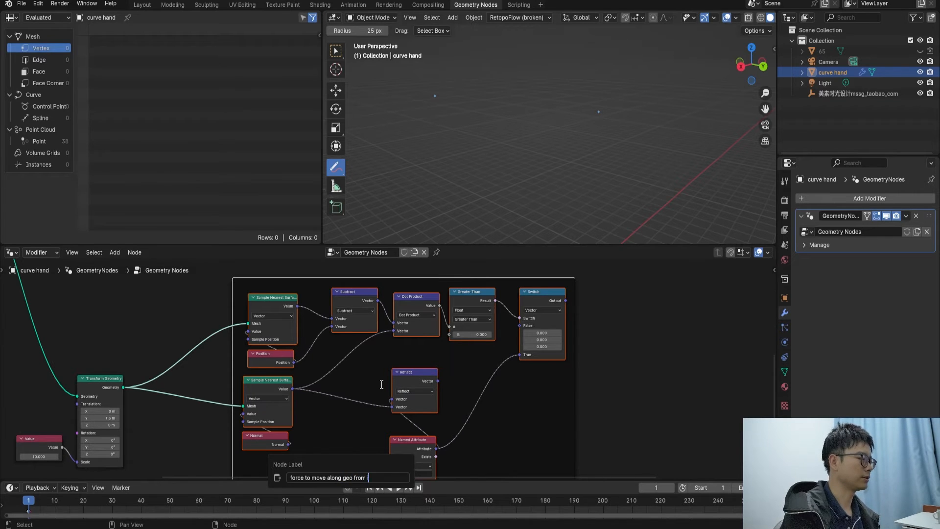
text(e)
key(Return)
Move Set Position and the simulation output away from the simulation input, and connect the Switch output to Set Position's Offset.
scroll(419, 389, down, 2)
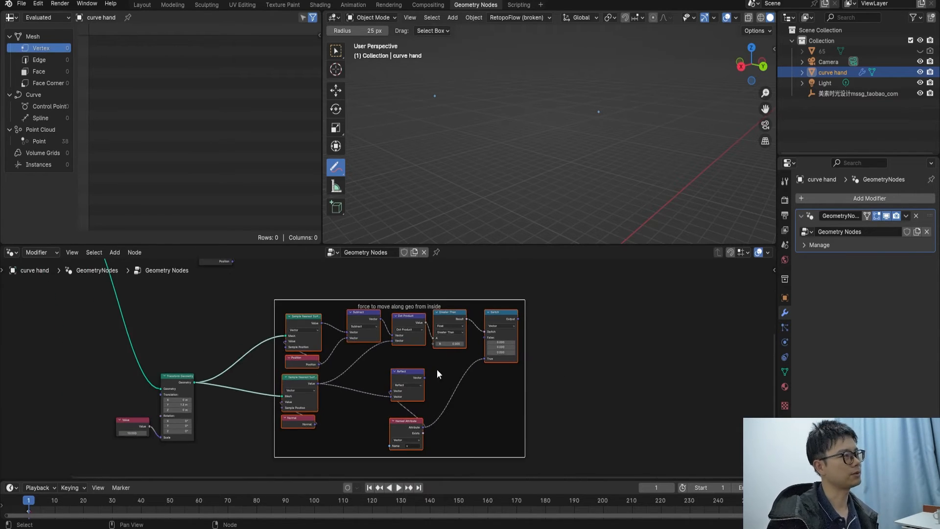
scroll(462, 332, up, 1)
middle_drag(448, 338, 401, 394)
scroll(439, 363, down, 3)
middle_drag(436, 353, 415, 388)
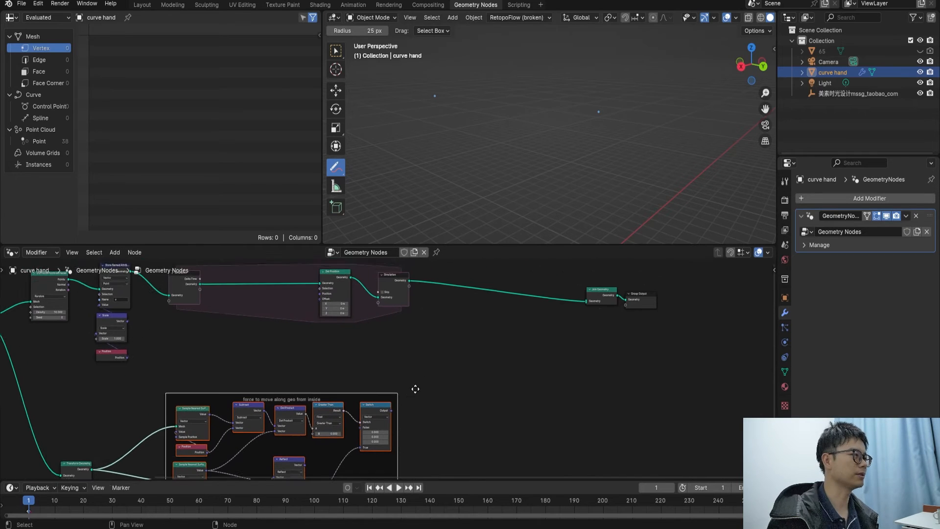
scroll(421, 357, up, 1)
drag(407, 322, 448, 284)
scroll(411, 360, up, 1)
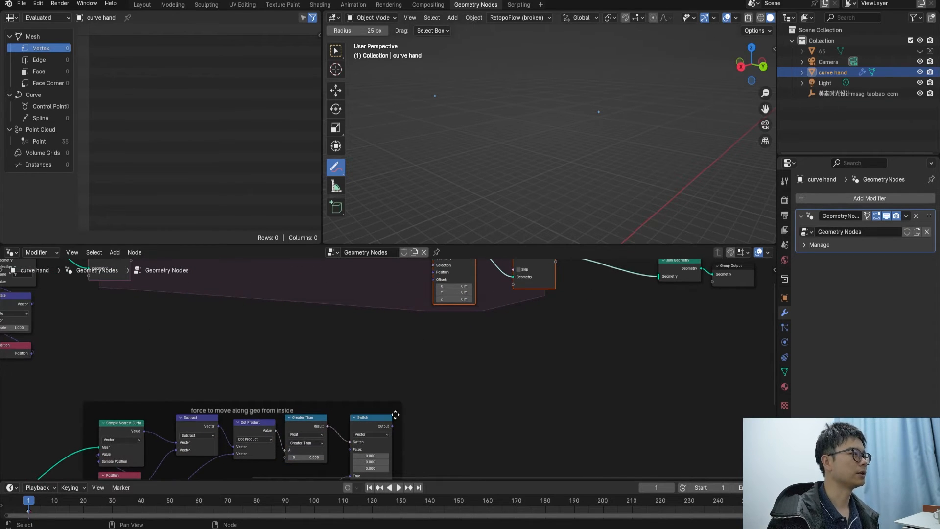
scroll(406, 387, up, 1)
middle_drag(406, 386, 390, 430)
drag(377, 479, 407, 285)
middle_drag(418, 318, 397, 409)
Make room before the simulation output and insert a copy of the v Store Named Attribute node after Set Position.
drag(501, 338, 564, 339)
scroll(482, 353, down, 1)
middle_drag(488, 345, 590, 309)
scroll(489, 314, up, 2)
scroll(560, 318, down, 3)
drag(75, 298, 500, 314)
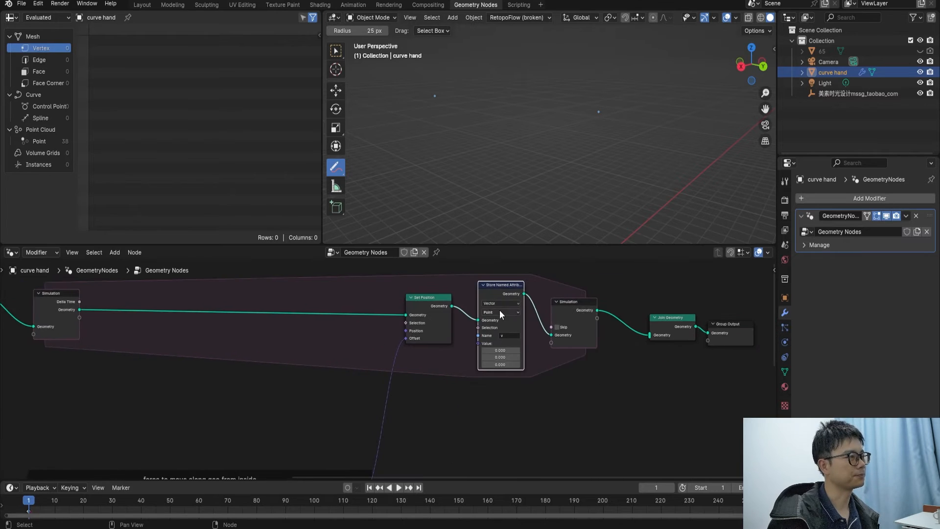
Connect the Switch output to the Value input of the Store Named Attribute node inside the simulation zone.
scroll(501, 318, up, 4)
middle_drag(516, 354, 491, 307)
scroll(491, 306, down, 1)
scroll(487, 316, down, 1)
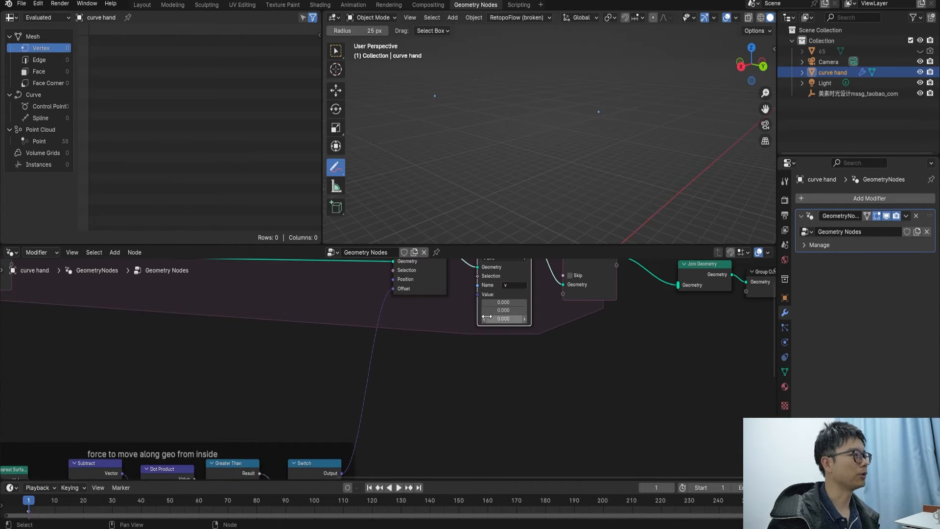
scroll(416, 382, down, 1)
drag(345, 466, 354, 460)
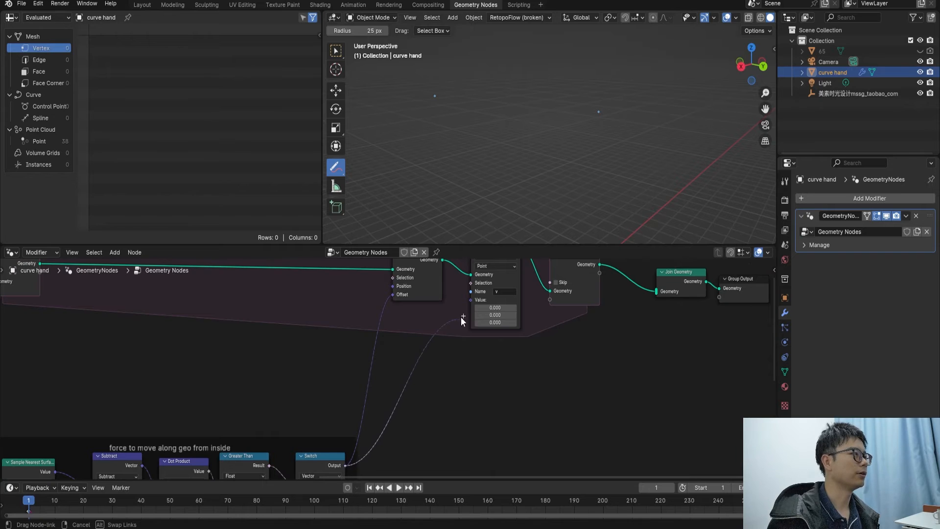
drag(460, 316, 472, 300)
scroll(472, 302, up, 2)
middle_drag(468, 308, 438, 390)
click(484, 301)
scroll(483, 318, up, 3)
scroll(484, 327, down, 3)
scroll(477, 356, up, 2)
scroll(478, 361, down, 2)
middle_drag(427, 356, 506, 375)
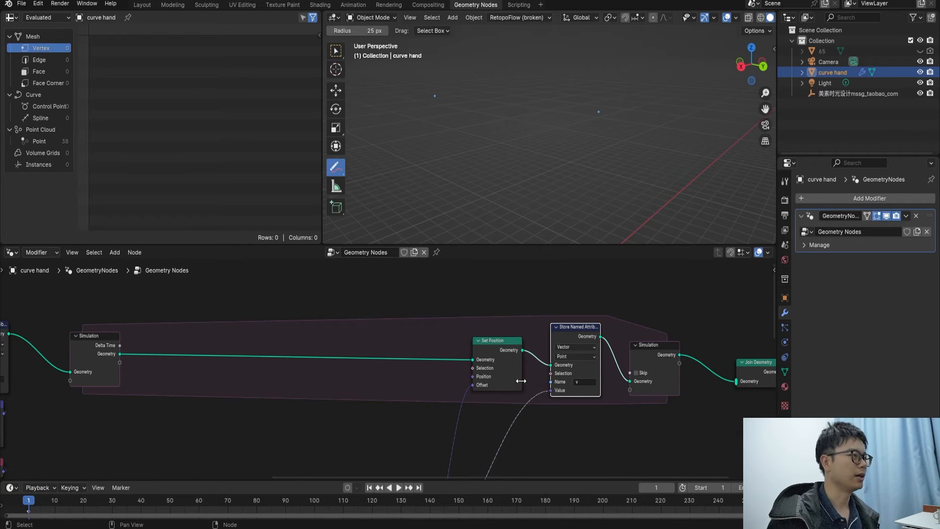
Save the test-EN.blend file.
middle_drag(312, 402, 329, 300)
scroll(374, 406, down, 3)
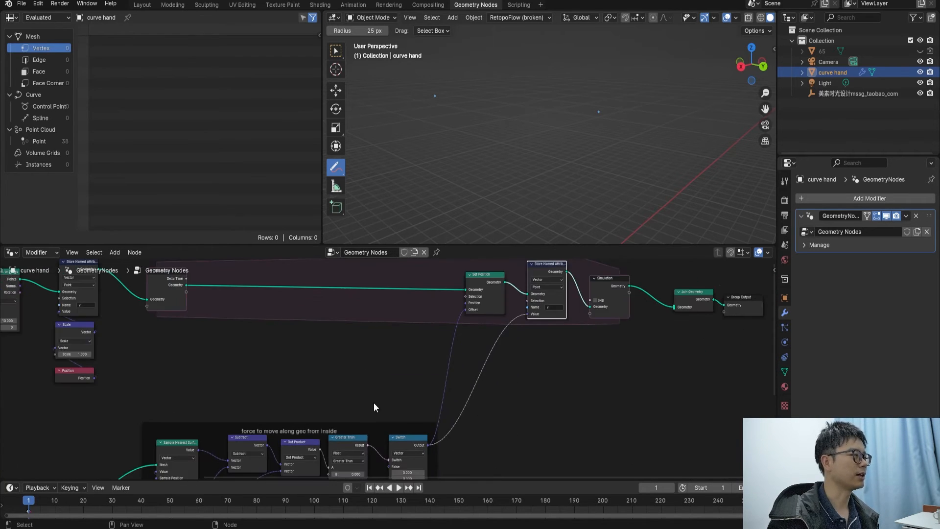
middle_drag(377, 415, 373, 356)
key(ctrl+s)
scroll(375, 356, down, 3)
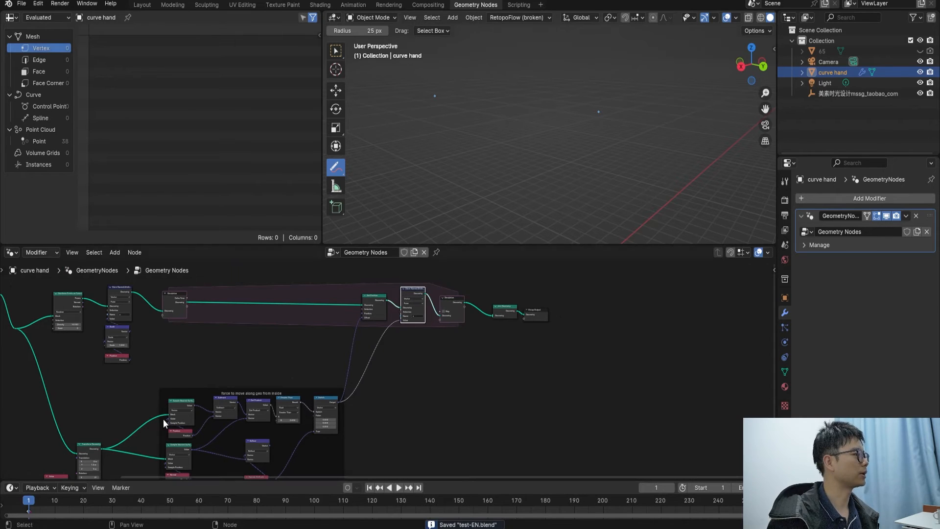
Switch the viewport back to the selection tool and play the simulation to examine how the points move.
click(335, 57)
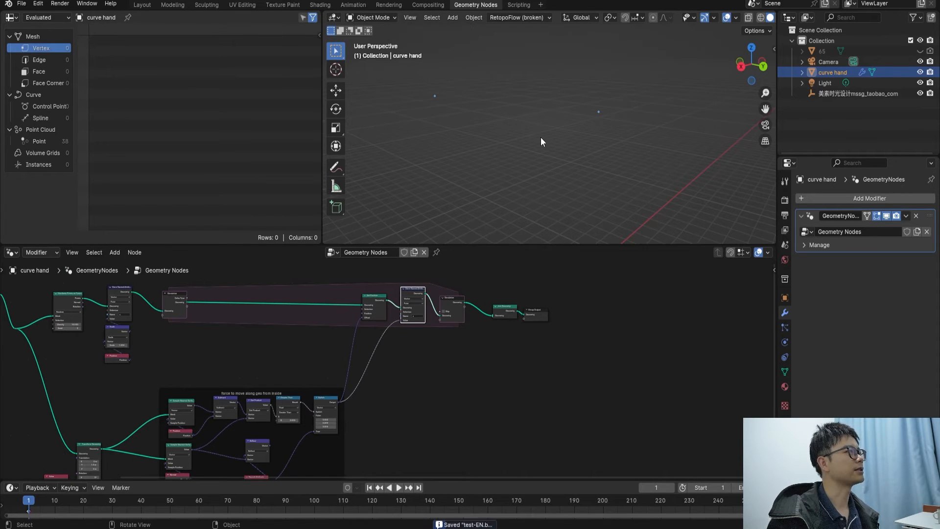
key(space)
scroll(538, 152, down, 4)
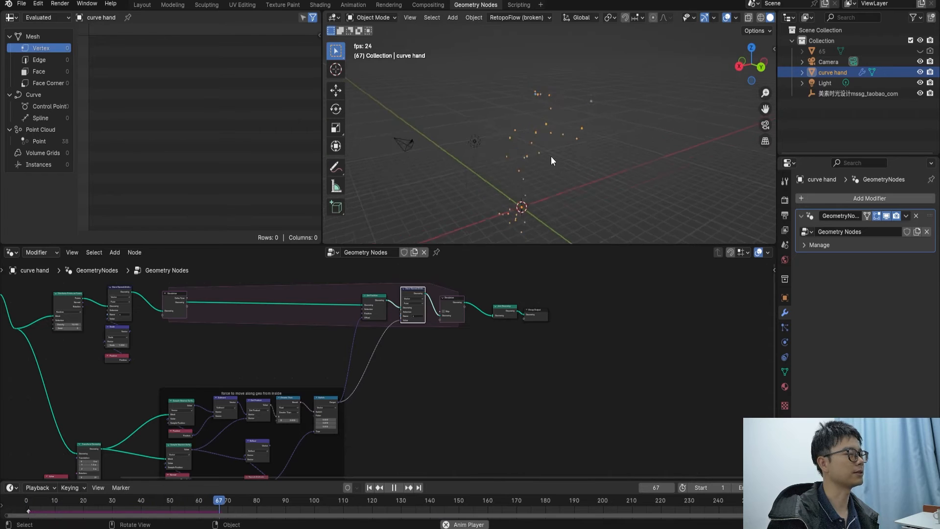
scroll(538, 171, up, 2)
key(space)
scroll(439, 299, up, 2)
scroll(432, 311, up, 2)
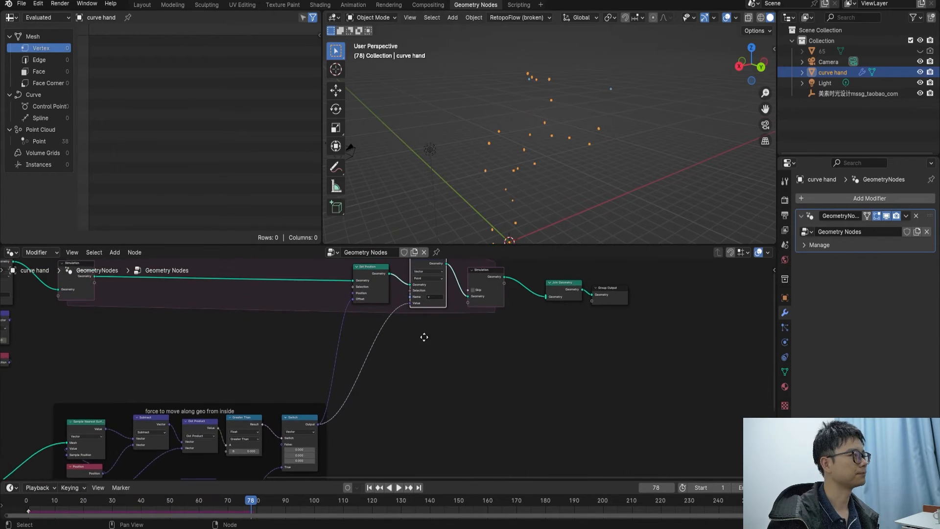
scroll(519, 191, down, 3)
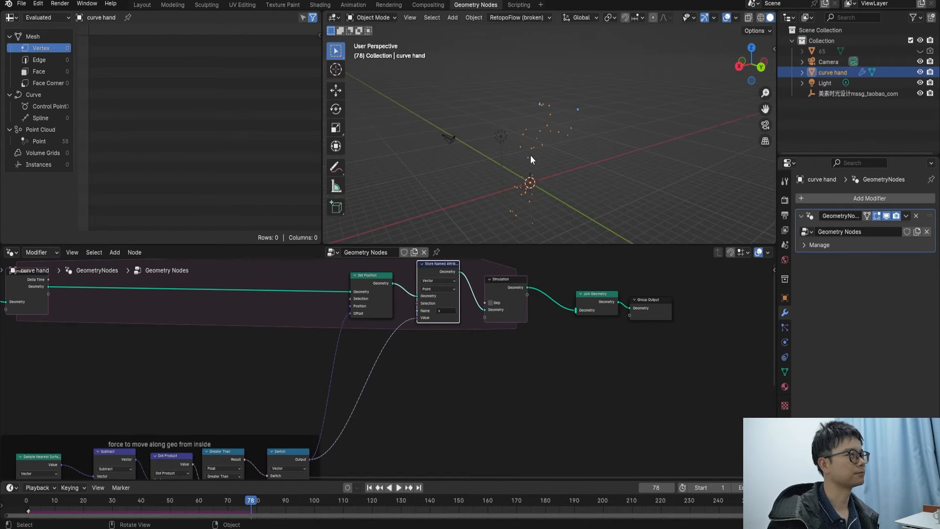
Replay the point simulation, scrub the timeline around frame 32, and check the Switch and Reflect connections in the labelled frame.
key(space)
key(space)
key(shift+Left)
key(space)
mouse_move(138, 509)
mouse_down()
mouse_move(75, 503)
mouse_move(120, 509)
mouse_up()
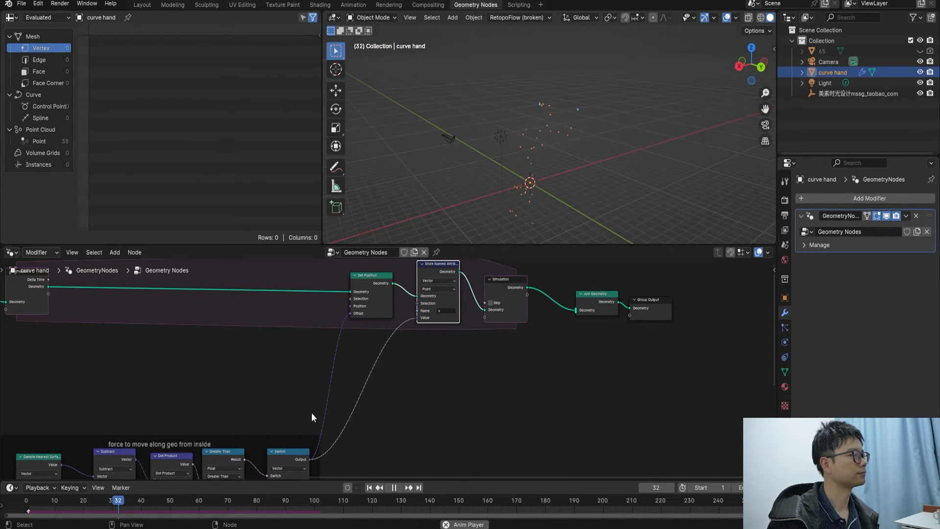
key(space)
middle_drag(333, 407, 353, 358)
key(space)
key(space)
scroll(343, 401, up, 2)
middle_drag(335, 396, 368, 366)
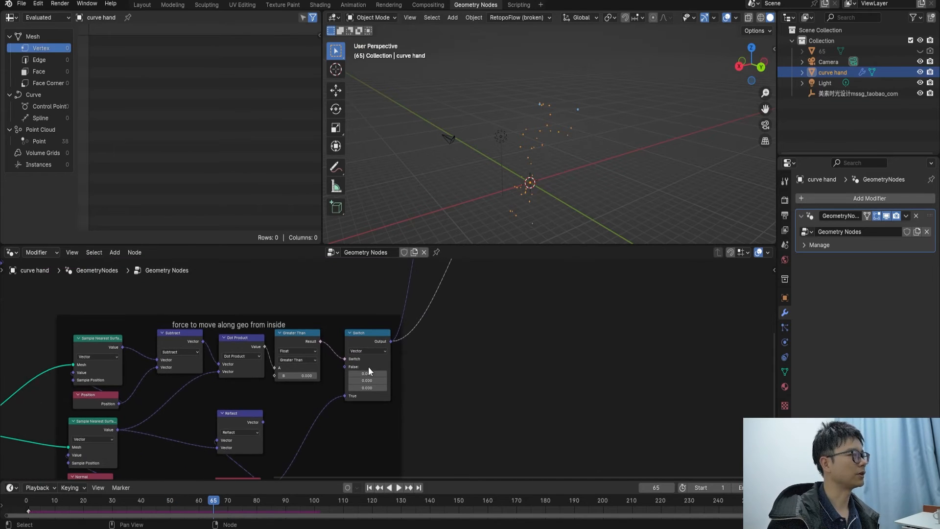
Connect the Reflect node's Vector output to the Switch node's False input and replay the simulation from frame 0.
scroll(287, 422, up, 2)
middle_drag(279, 422, 409, 394)
scroll(420, 376, up, 1)
drag(314, 428, 453, 343)
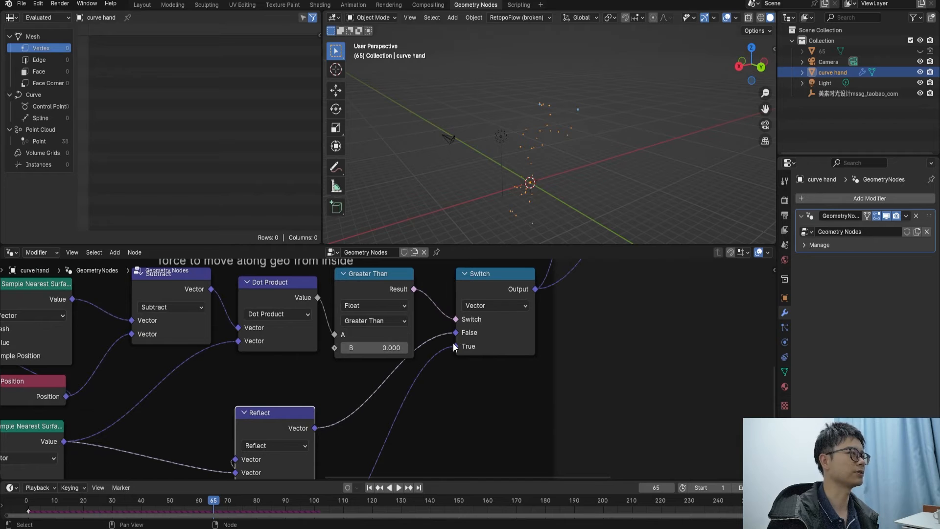
key(space)
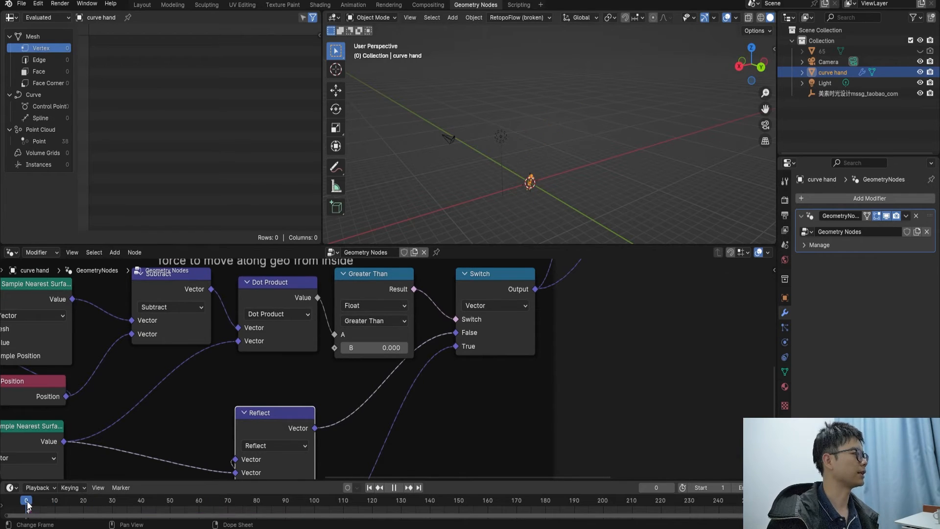
scroll(574, 136, down, 2)
key(space)
scroll(315, 341, down, 5)
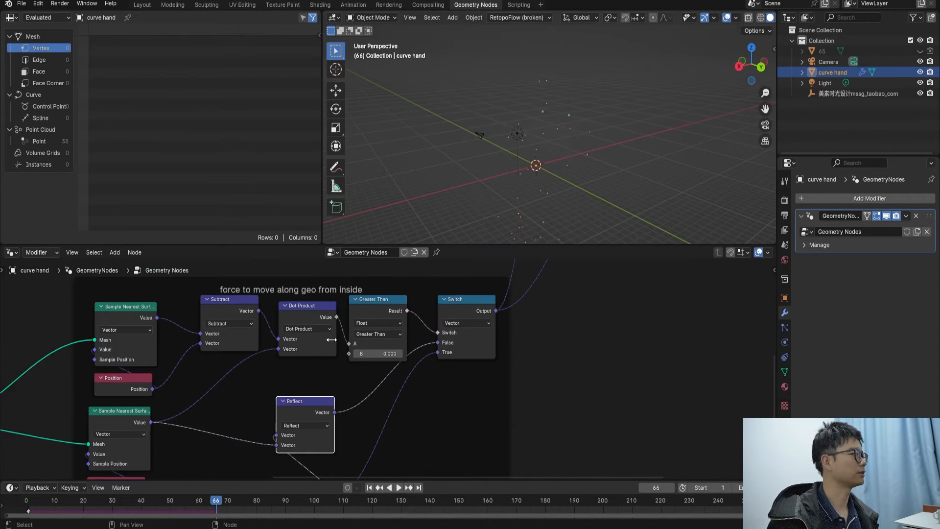
Connect the lower Transform Geometry node's output to the Join Geometry node ahead of Group Output.
scroll(274, 381, down, 4)
middle_drag(374, 328, 245, 388)
drag(120, 432, 478, 309)
Play the simulation to compare the moving points with the hand mesh, and save test-EN.blend.
key(space)
middle_drag(566, 160, 548, 157)
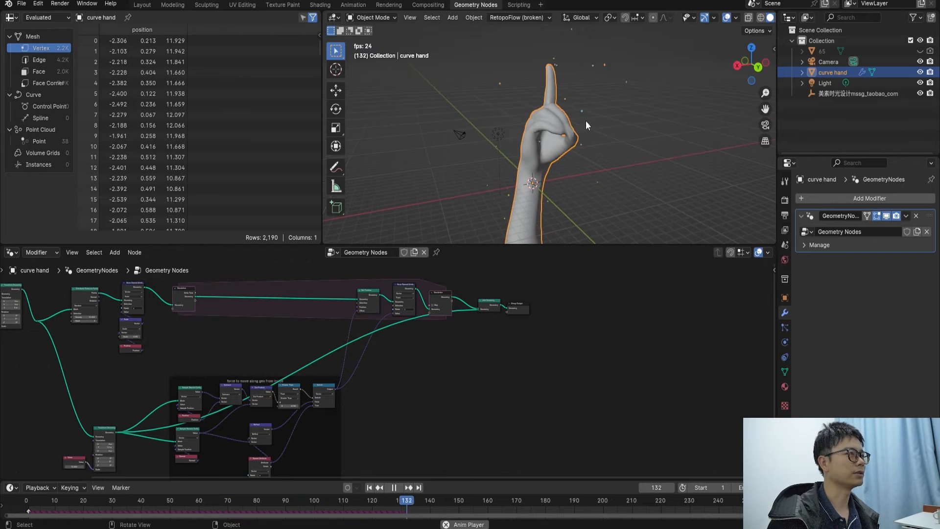
key(space)
middle_drag(240, 313, 322, 307)
key(ctrl+s)
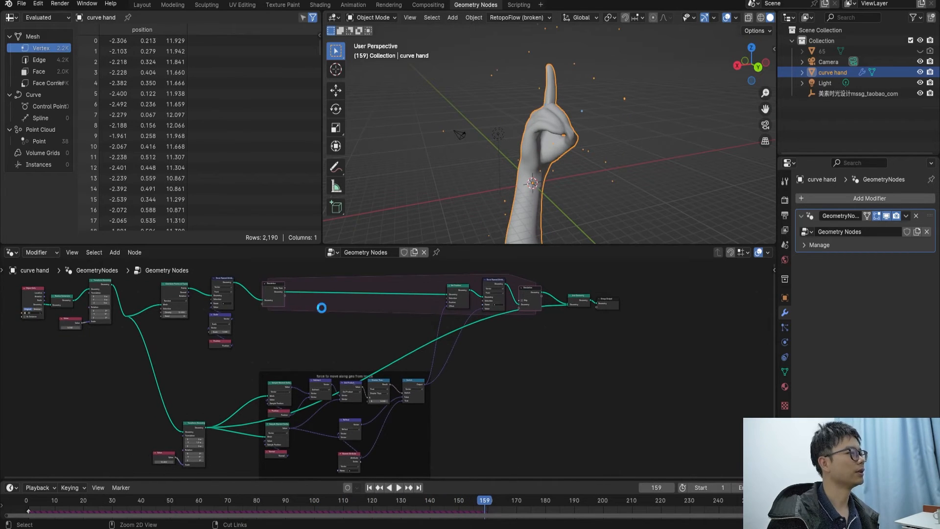
Move the Join Geometry and Group Output nodes farther from the simulation zone and save the file.
scroll(322, 307, up, 2)
drag(657, 328, 598, 290)
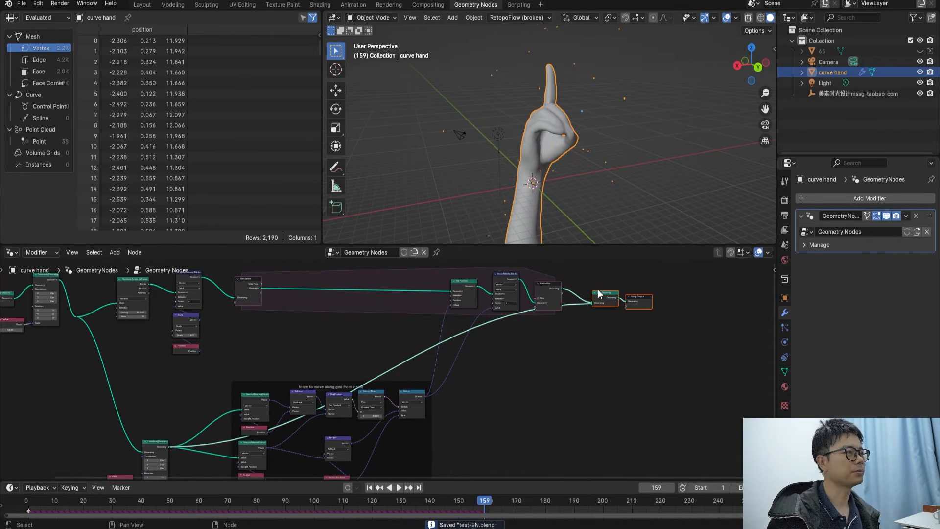
middle_drag(604, 302, 554, 295)
drag(554, 295, 665, 298)
scroll(390, 318, up, 1)
middle_drag(221, 309, 247, 353)
scroll(235, 344, up, 1)
scroll(215, 342, up, 1)
scroll(259, 348, up, 1)
key(ctrl+s)
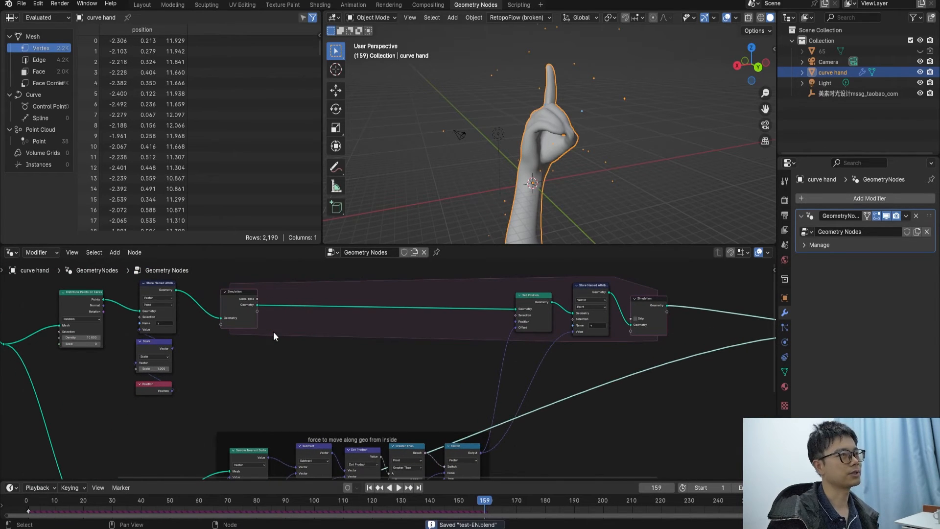
Tidy the positions of the Scale and Position nodes beneath the first Store Named Attribute node.
scroll(264, 333, up, 1)
middle_drag(149, 352, 214, 365)
scroll(212, 363, up, 1)
drag(172, 352, 178, 351)
drag(176, 405, 180, 400)
scroll(181, 400, up, 1)
middle_drag(325, 446, 284, 419)
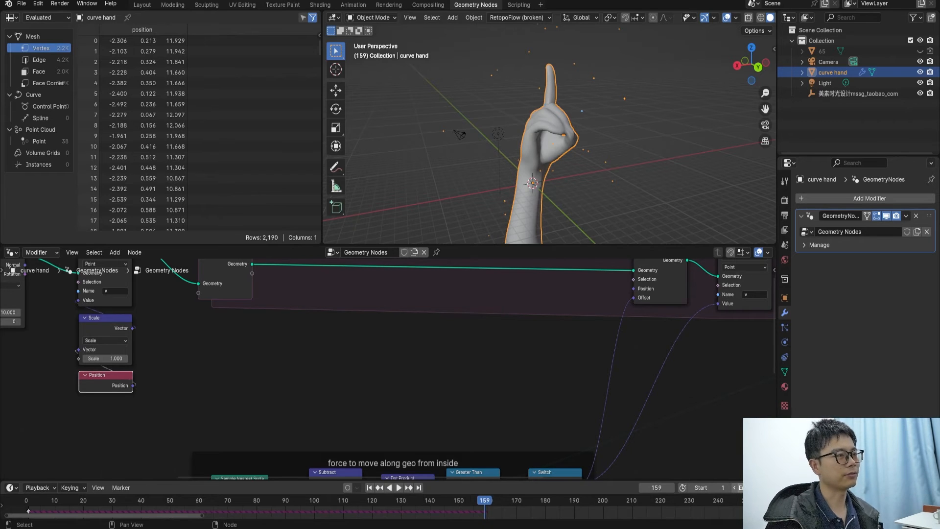
Set the Scale value of the vector Scale node feeding the initial v attribute to 0.1, and save the file.
middle_drag(193, 389, 309, 433)
scroll(297, 425, up, 6)
middle_drag(281, 401, 319, 390)
scroll(314, 392, up, 2)
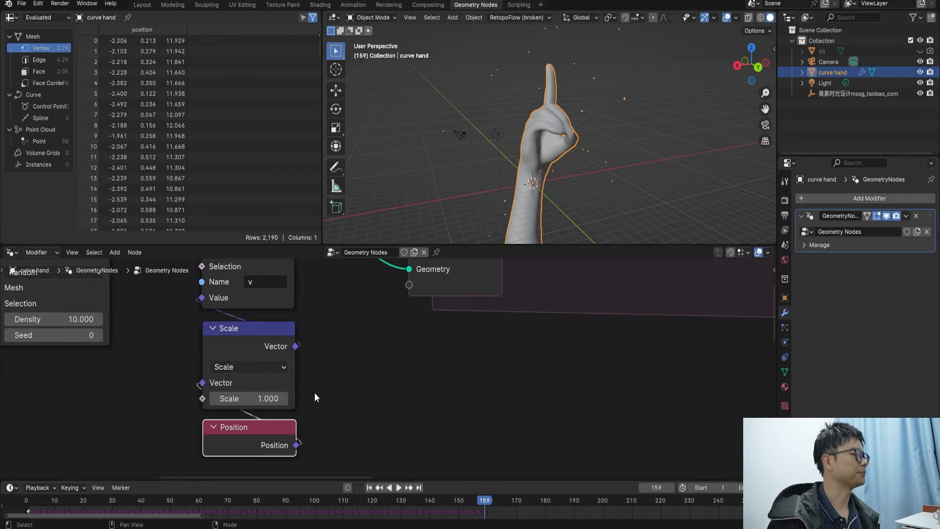
click(247, 401)
text(0.1)
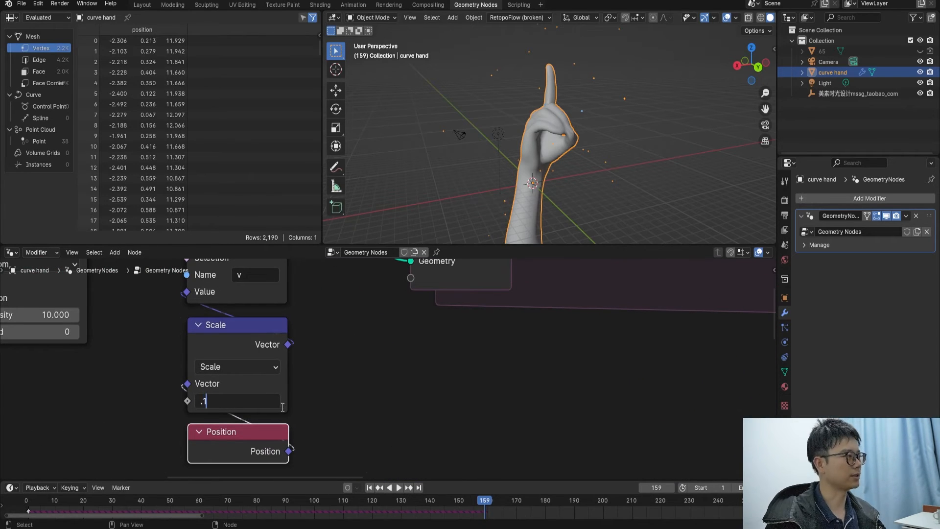
key(Return)
scroll(323, 406, down, 3)
key(ctrl+s)
Replay the simulation from the start and orbit around the hand to examine how the points travel.
key(shift+Left)
key(space)
scroll(494, 313, down, 3)
middle_drag(506, 315, 413, 281)
scroll(561, 169, up, 2)
middle_drag(562, 169, 422, 133)
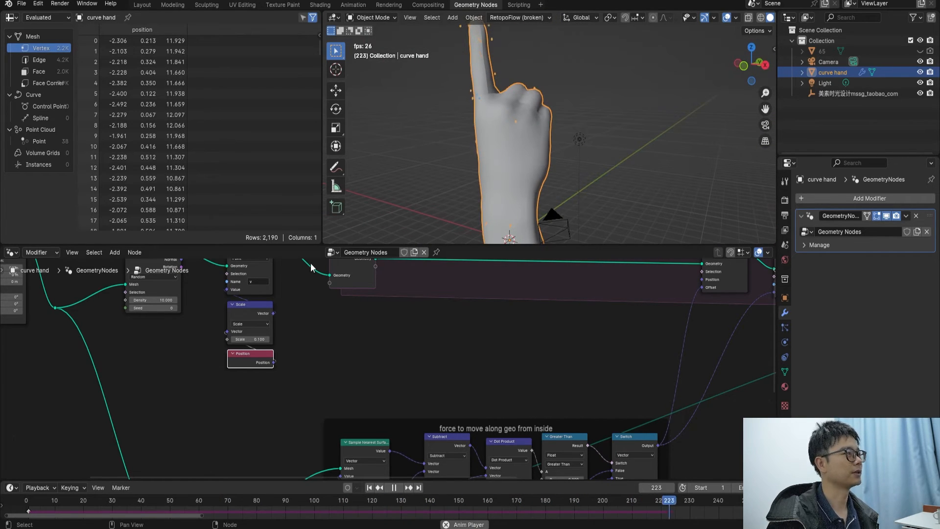
key(space)
Lower the Scale value of the node feeding the initial v attribute below 0.1 and save test-EN.blend.
scroll(244, 338, up, 1)
click(223, 332)
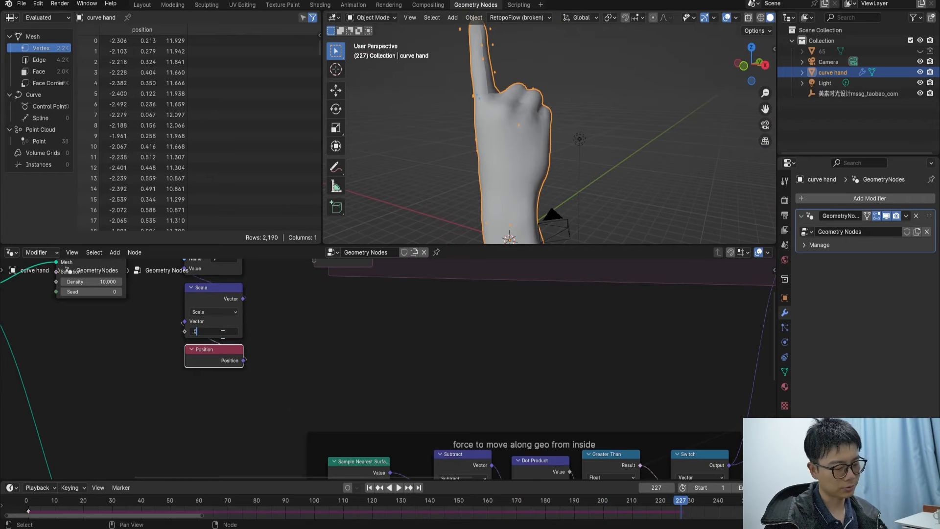
key(Return)
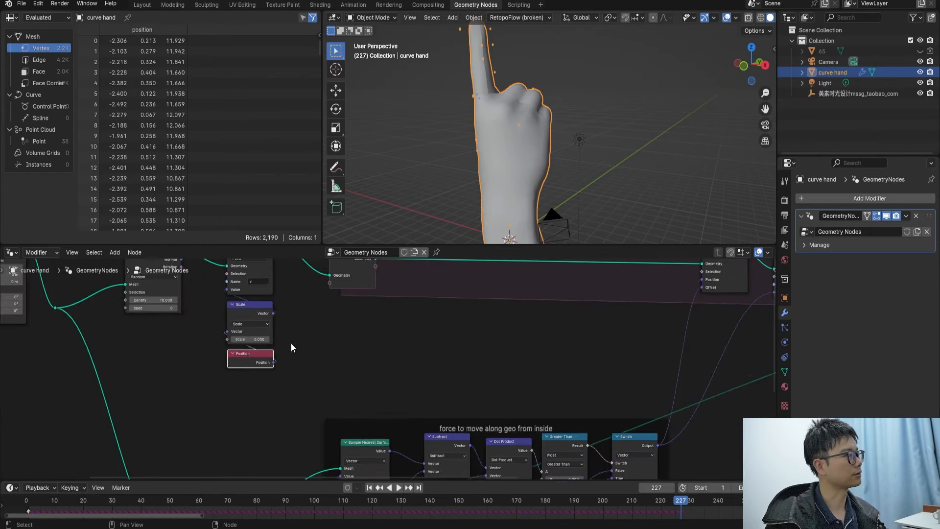
scroll(291, 343, down, 4)
key(ctrl+s)
Cut the link from Transform Geometry to the final Join Geometry node and move Join Geometry and Group Output farther along.
ctrl+right_drag(605, 337, 593, 310)
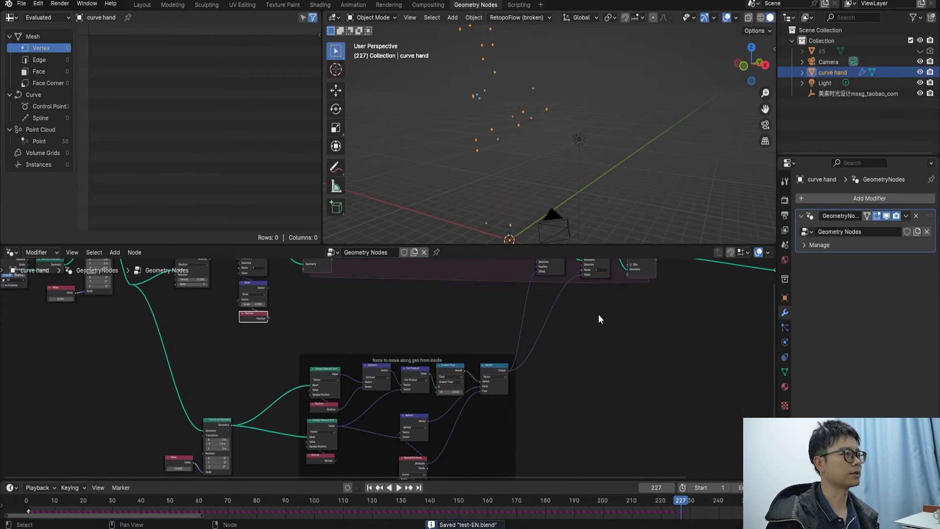
middle_drag(590, 318, 440, 374)
scroll(536, 325, up, 1)
middle_drag(604, 352, 449, 345)
key(b)
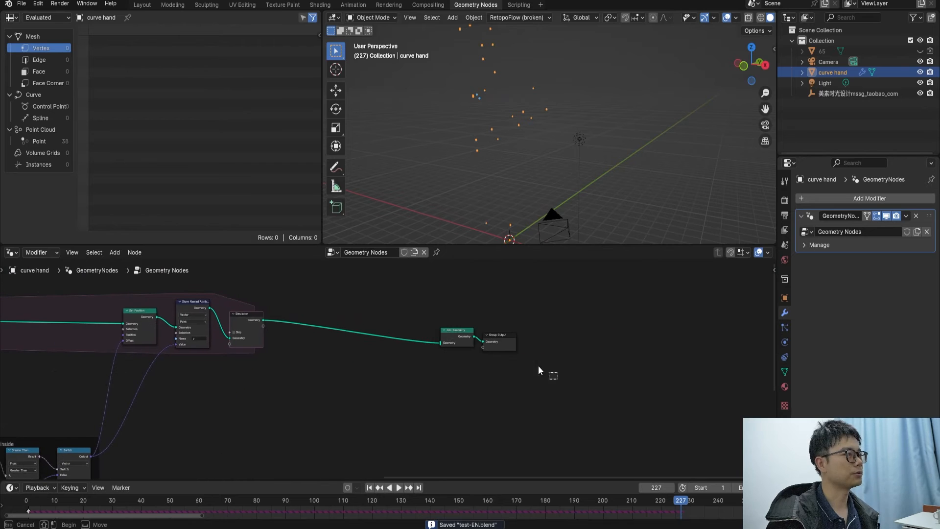
drag(458, 339, 562, 340)
Add a second Simulation Zone below the link between the first simulation and the final Join Geometry node.
scroll(357, 320, up, 3)
key(shift+a)
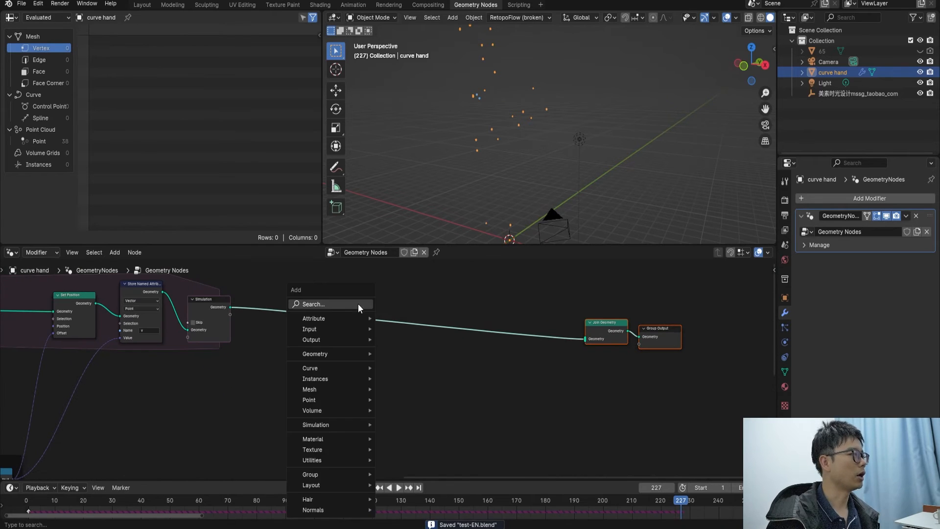
click(358, 304)
text(cur)
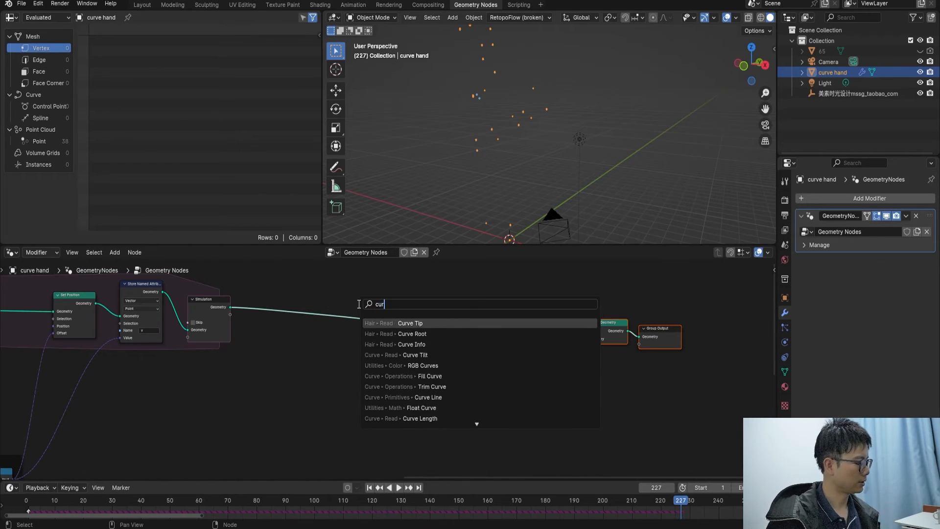
key(BackSpace)
key(BackSpace)
key(BackSpace)
text(simu)
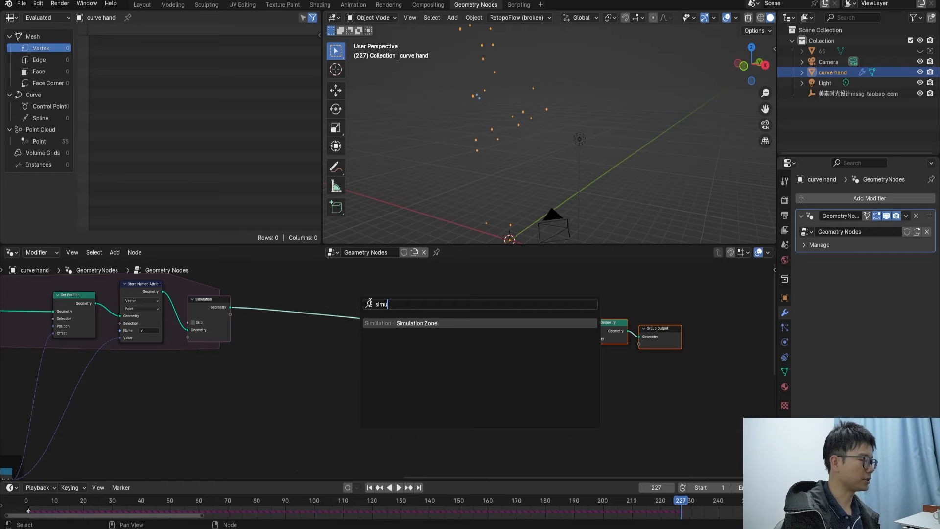
click(411, 323)
mouse_move(238, 303)
mouse_down()
mouse_move(260, 292)
mouse_move(242, 301)
mouse_up()
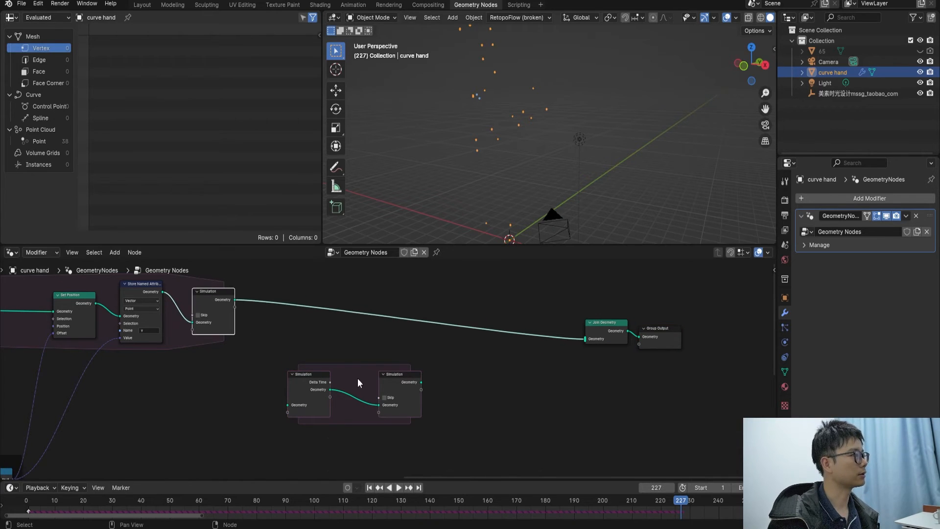
Insert a Join Geometry node on the geometry link inside the new simulation zone.
key(shift+a)
click(384, 309)
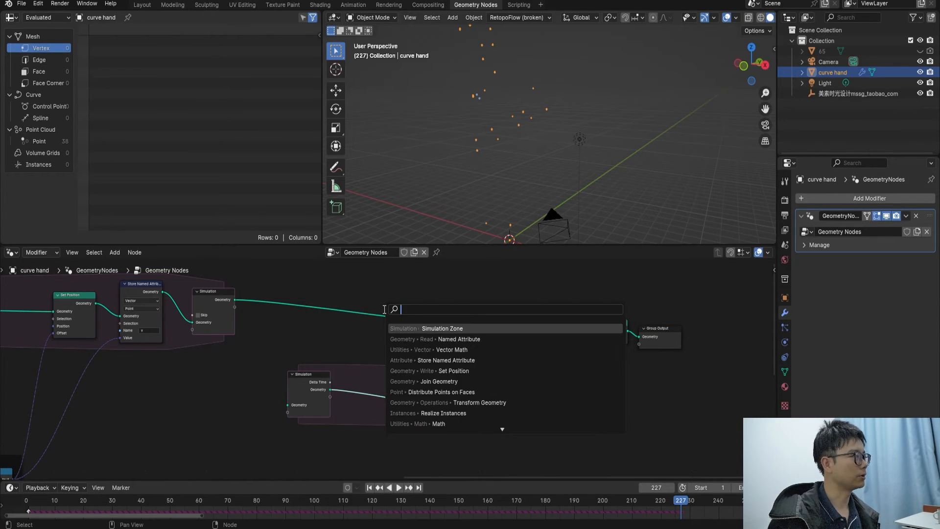
text(join)
key(Down)
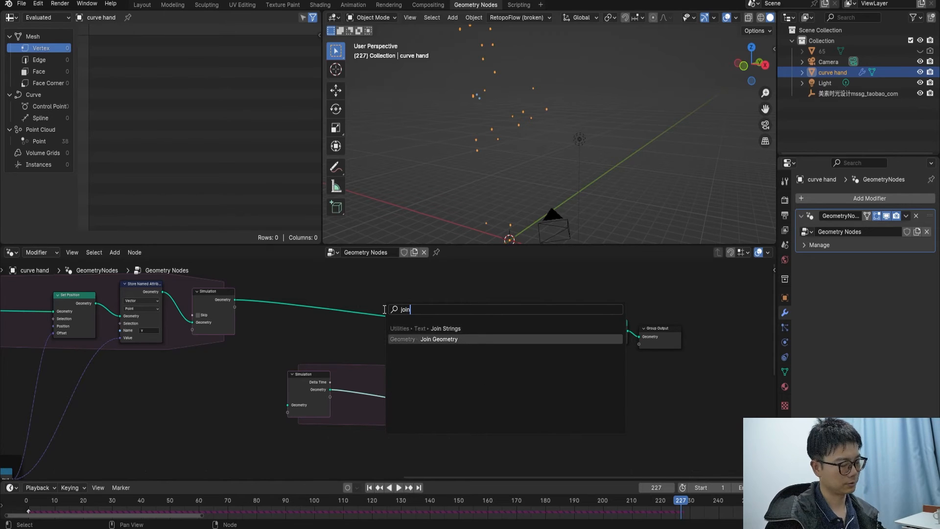
key(Return)
click(395, 361)
Route the first simulation's geometry through the second zone's Join Geometry into the final Join Geometry node, and cut the direct link.
scroll(394, 351, up, 2)
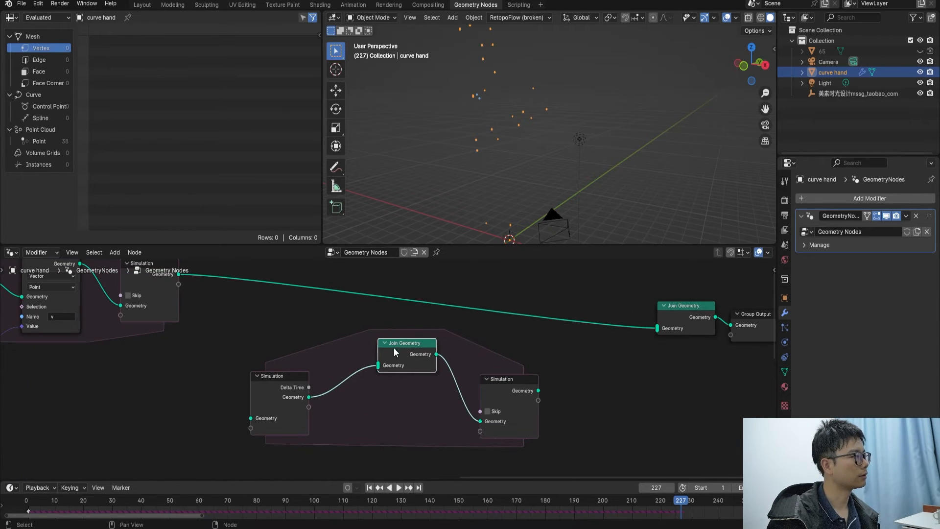
drag(192, 274, 338, 333)
drag(179, 274, 378, 357)
middle_drag(377, 356, 315, 369)
scroll(315, 369, down, 1)
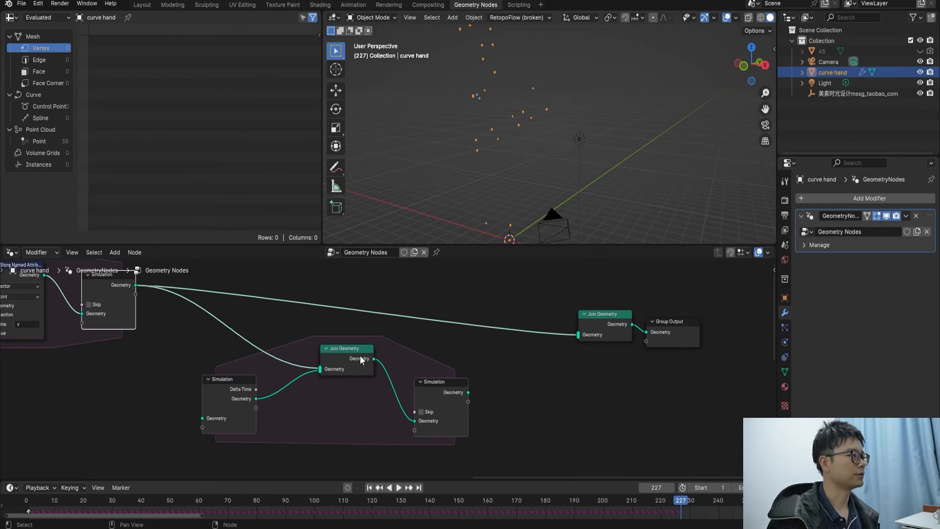
drag(468, 392, 558, 347)
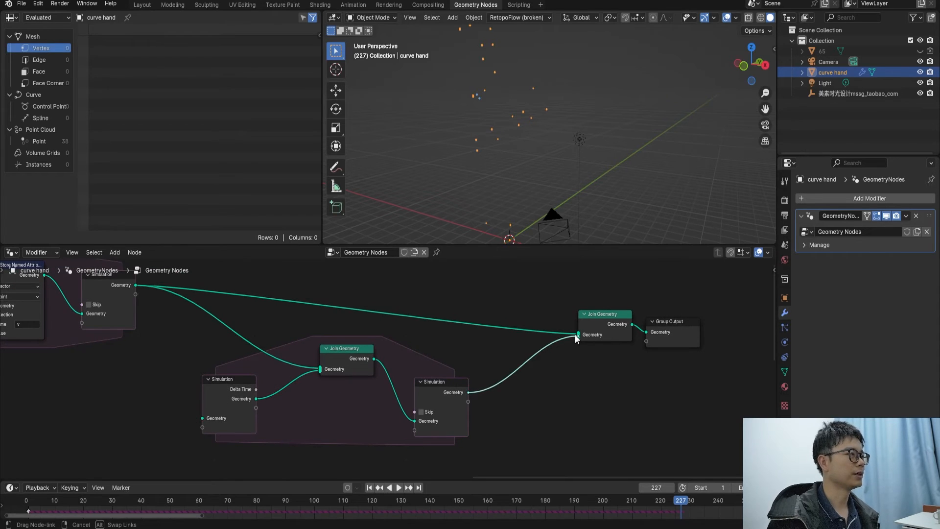
ctrl+right_drag(458, 298, 461, 292)
Spread out the second zone's Simulation output, the final Join Geometry and the Group Output nodes to make room.
scroll(470, 348, down, 5)
middle_drag(419, 375, 390, 364)
drag(539, 374, 491, 316)
key(g)
click(595, 327)
drag(403, 378, 465, 376)
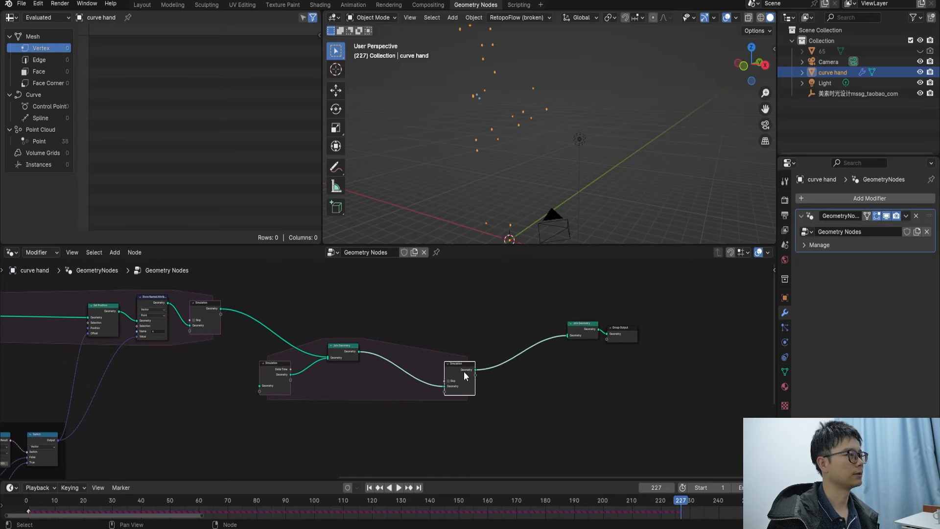
drag(657, 369, 626, 331)
Insert a Points to Curves node between the second simulation's output and the final Join Geometry node.
scroll(600, 339, up, 2)
key(shift+a)
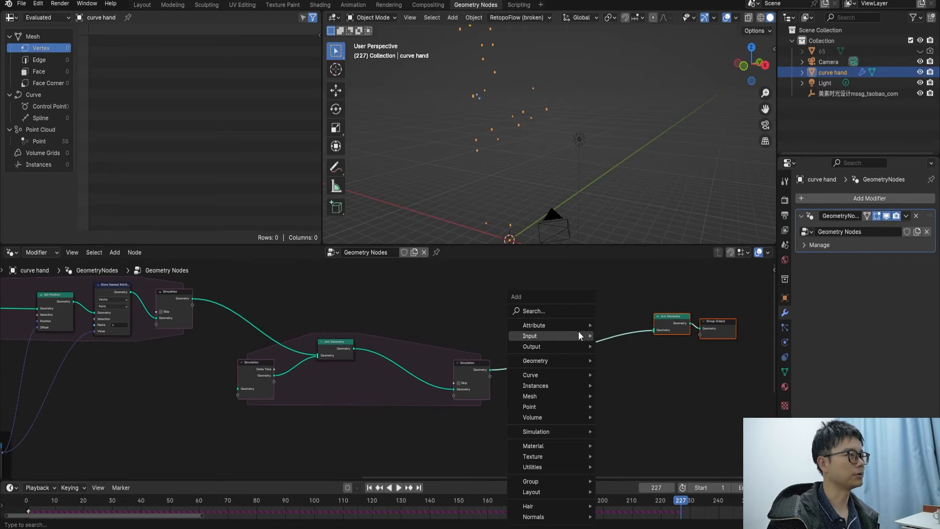
click(571, 312)
text(point to)
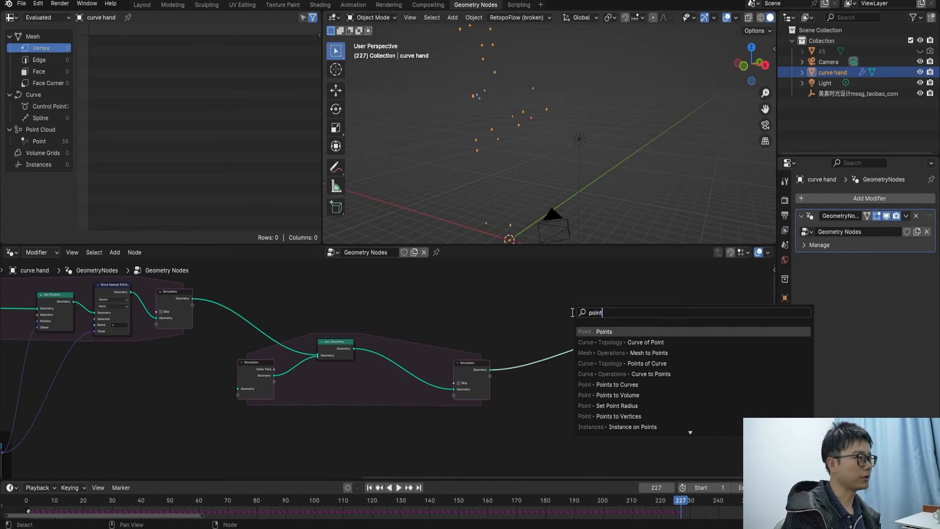
key(Return)
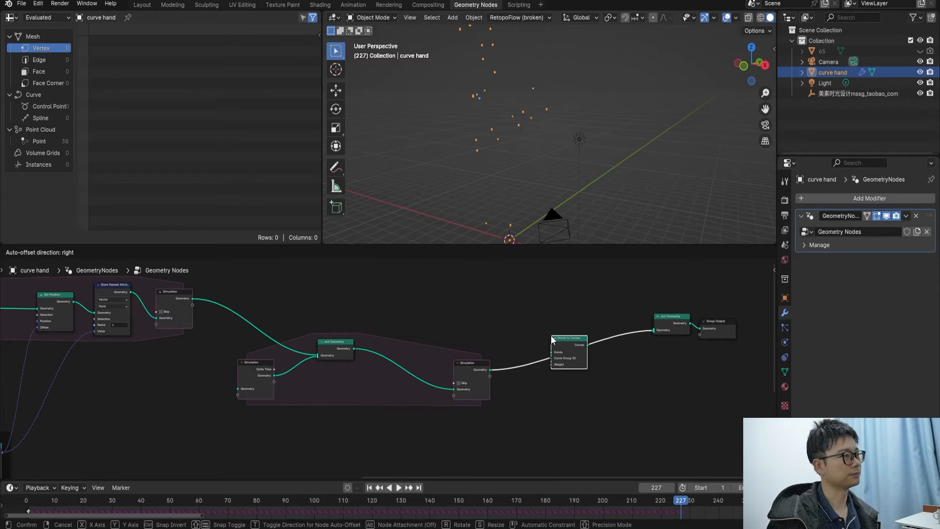
click(574, 348)
Add an ID node connected to the Curve Group ID input and place it below Points to Curves.
scroll(573, 348, up, 2)
scroll(584, 353, up, 1)
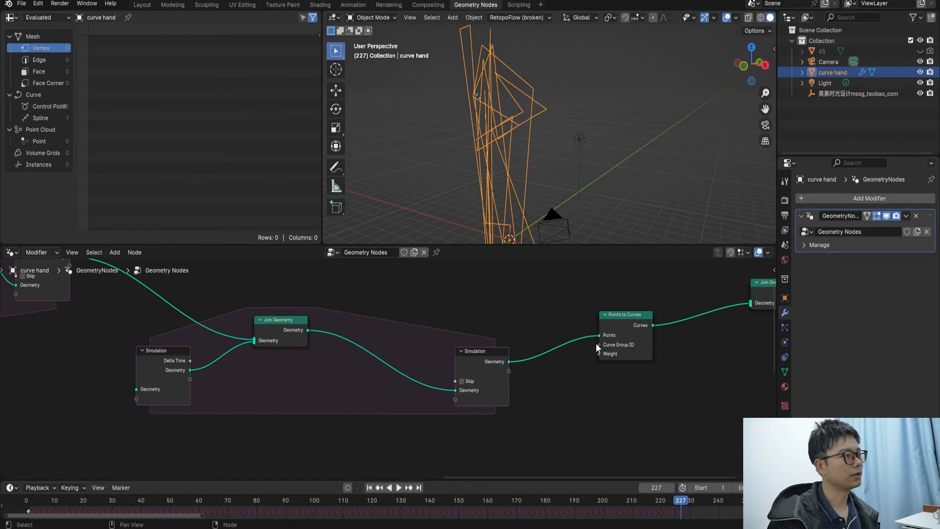
drag(598, 345, 589, 375)
text(id)
key(Return)
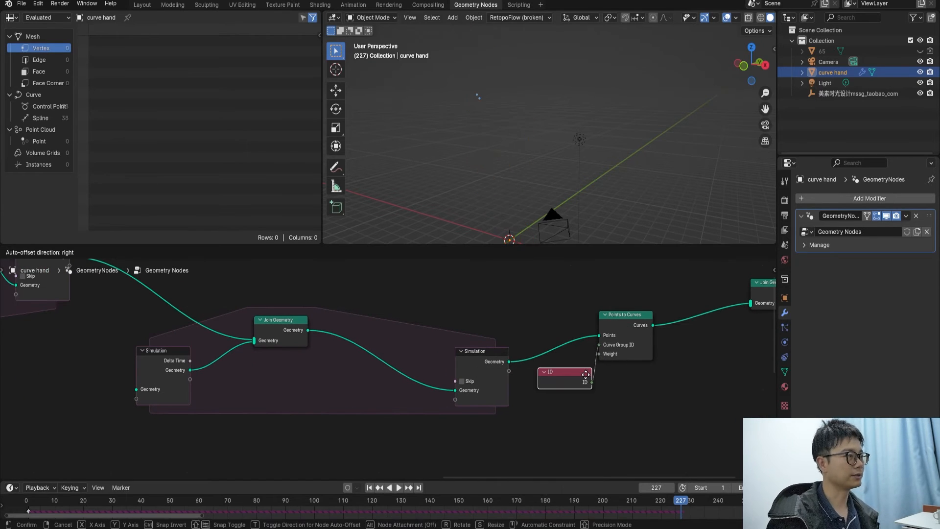
click(646, 381)
Insert a Set ID node between the first simulation's output and the Join Geometry node in the second zone.
middle_drag(396, 352, 606, 366)
scroll(489, 332, up, 2)
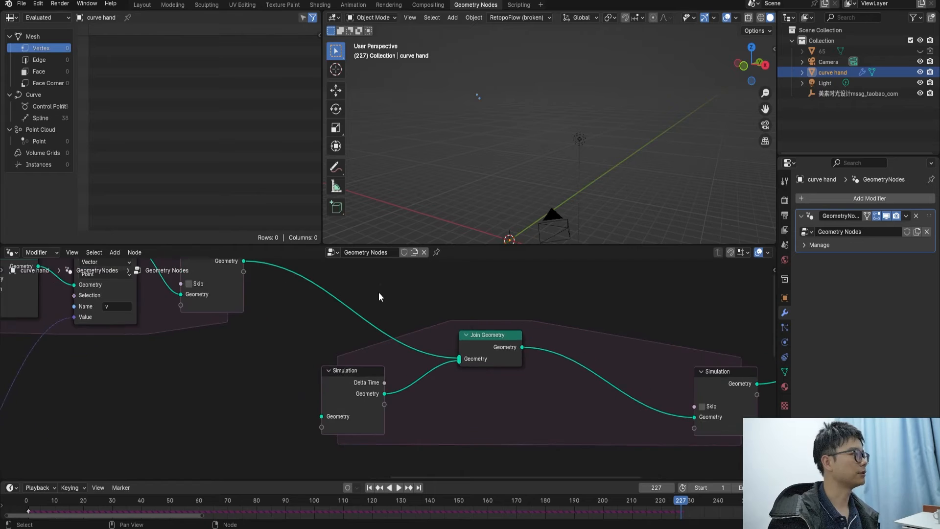
middle_drag(379, 296, 409, 341)
key(shift+a)
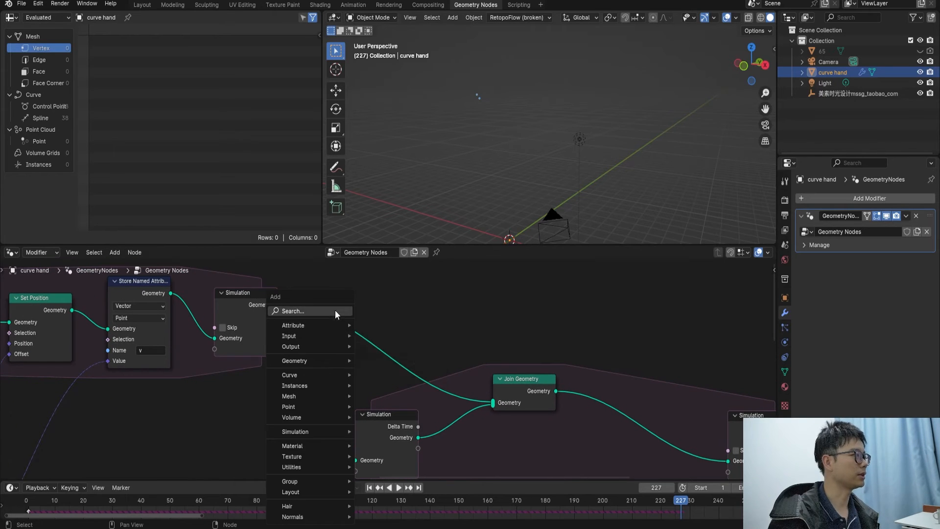
click(335, 311)
text(set id)
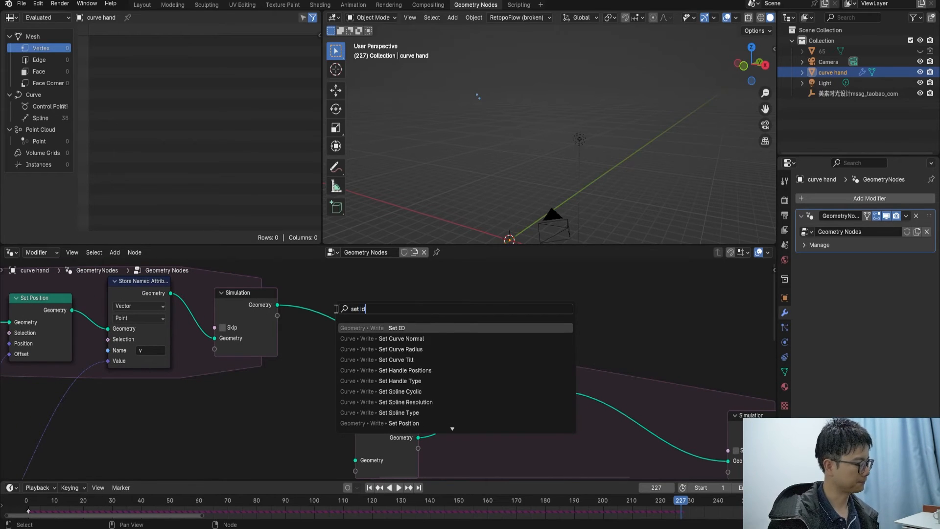
key(Return)
click(359, 318)
middle_drag(359, 318, 295, 303)
scroll(335, 377, down, 3)
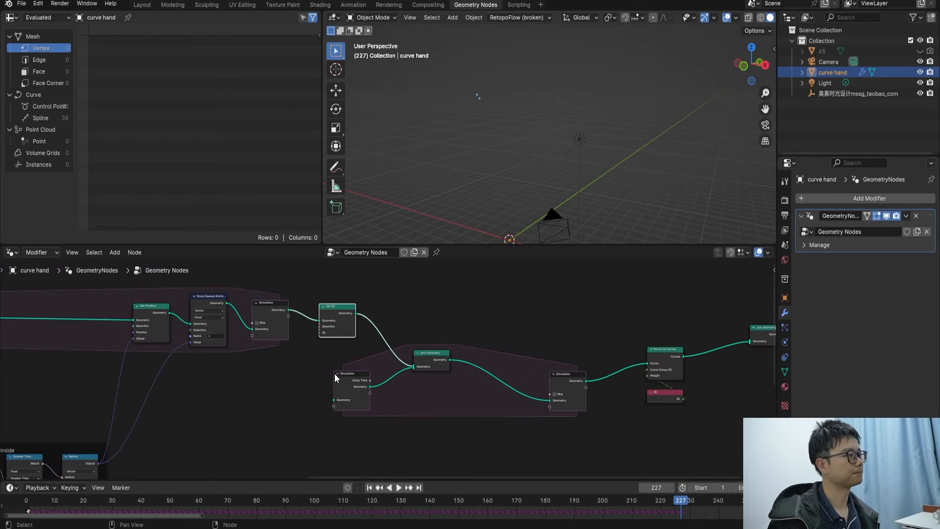
scroll(409, 389, down, 3)
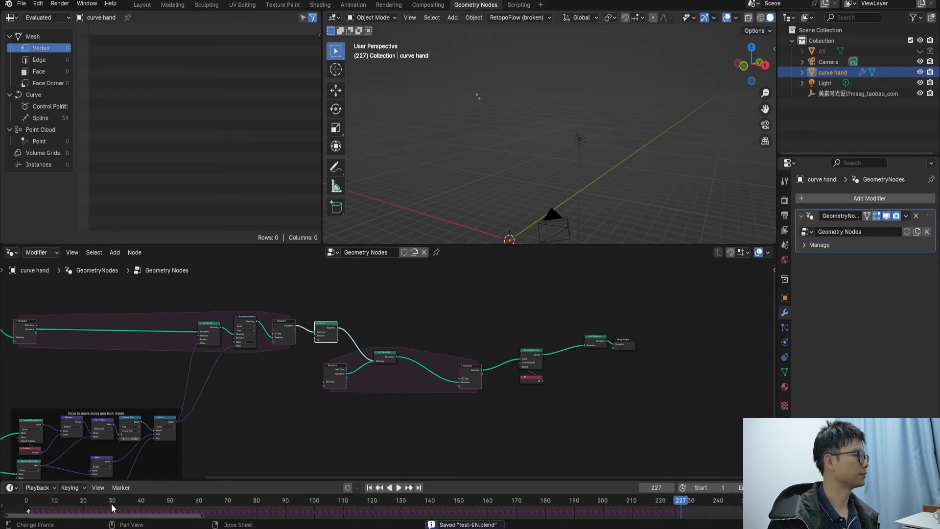
Play back the simulation with the timeline framed past frame 400, examine the growing curve trails, and stop playback.
middle_drag(511, 204, 536, 139)
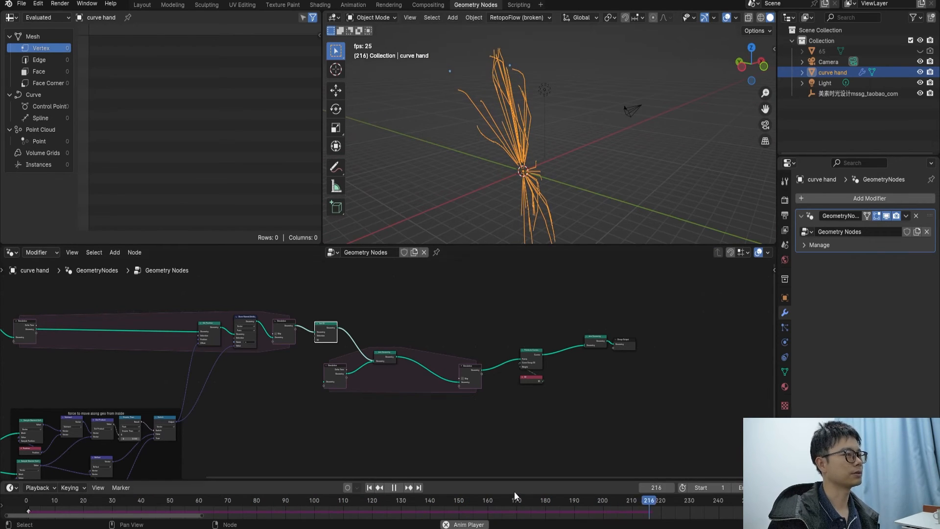
scroll(493, 510, down, 8)
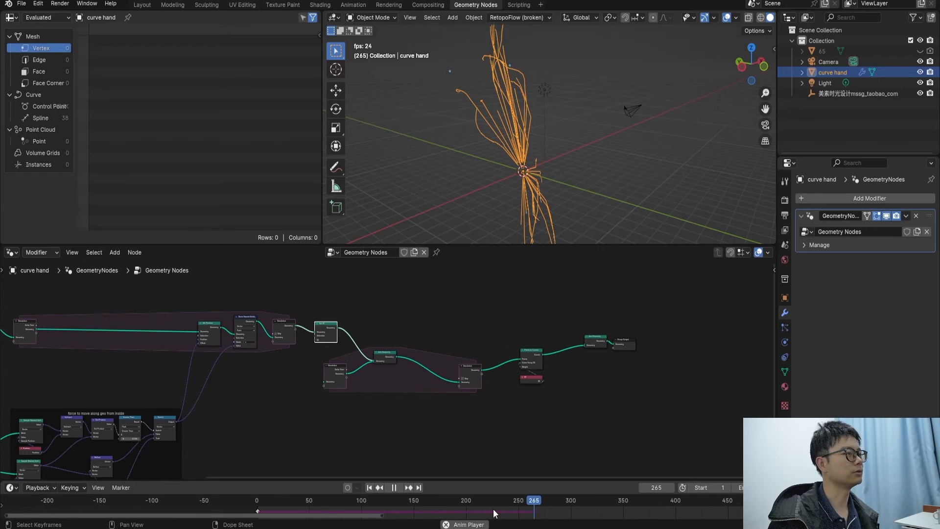
middle_drag(493, 509, 335, 512)
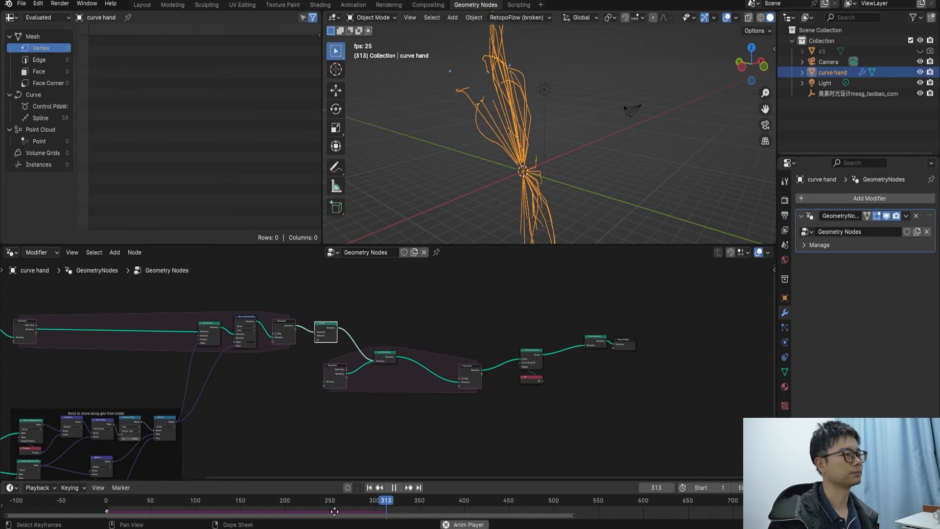
middle_drag(521, 166, 425, 168)
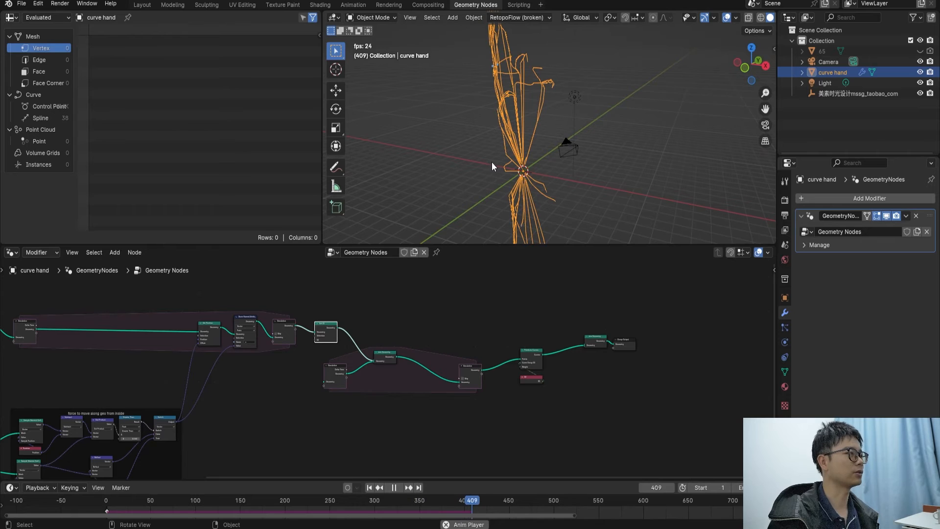
key(space)
Examine the second simulation zone's node connections and compare them with the curve trails in the viewport.
scroll(494, 322, up, 3)
middle_drag(515, 336, 359, 346)
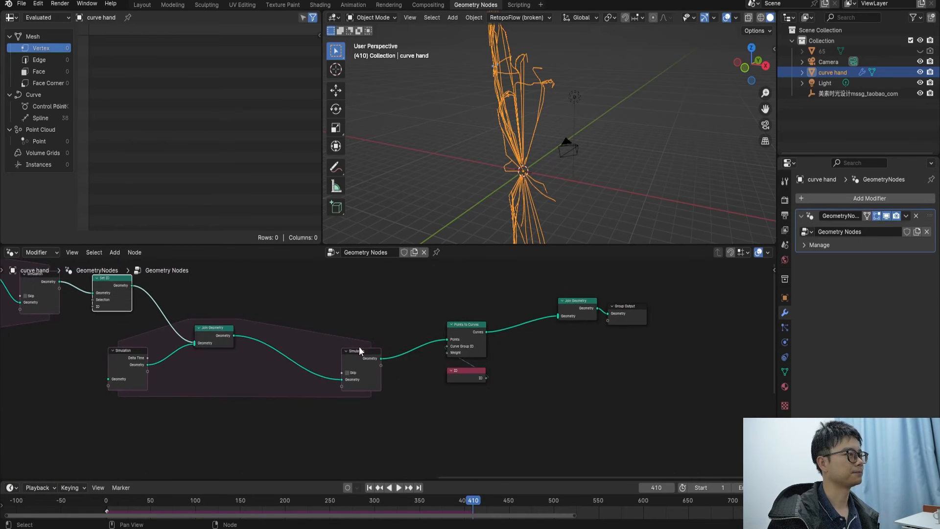
scroll(330, 352, up, 4)
middle_drag(482, 353, 394, 356)
mouse_move(316, 354)
middle_down()
mouse_move(506, 356)
mouse_move(319, 358)
middle_up()
scroll(329, 350, up, 1)
scroll(507, 356, down, 6)
mouse_move(329, 368)
mouse_down()
mouse_move(273, 368)
mouse_move(331, 373)
mouse_up()
scroll(277, 368, up, 3)
scroll(274, 366, up, 3)
middle_drag(221, 354, 403, 352)
scroll(330, 349, up, 1)
middle_drag(518, 136, 495, 172)
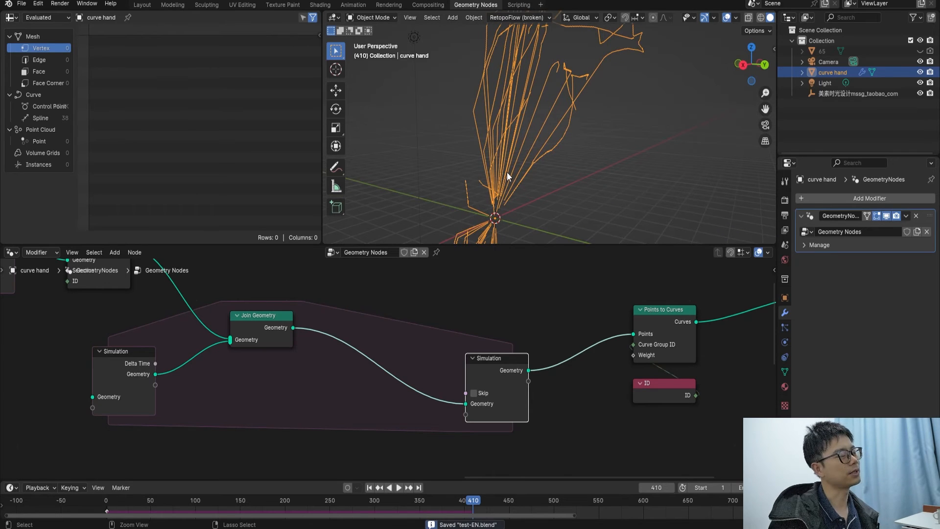
Move the final Join Geometry and Group Output nodes well away from Points to Curves to leave space between them.
middle_drag(517, 337, 407, 317)
scroll(563, 333, down, 3)
middle_drag(581, 330, 432, 338)
drag(609, 354, 664, 315)
middle_drag(510, 322, 419, 315)
drag(654, 315, 738, 316)
middle_drag(559, 320, 400, 319)
drag(567, 318, 645, 318)
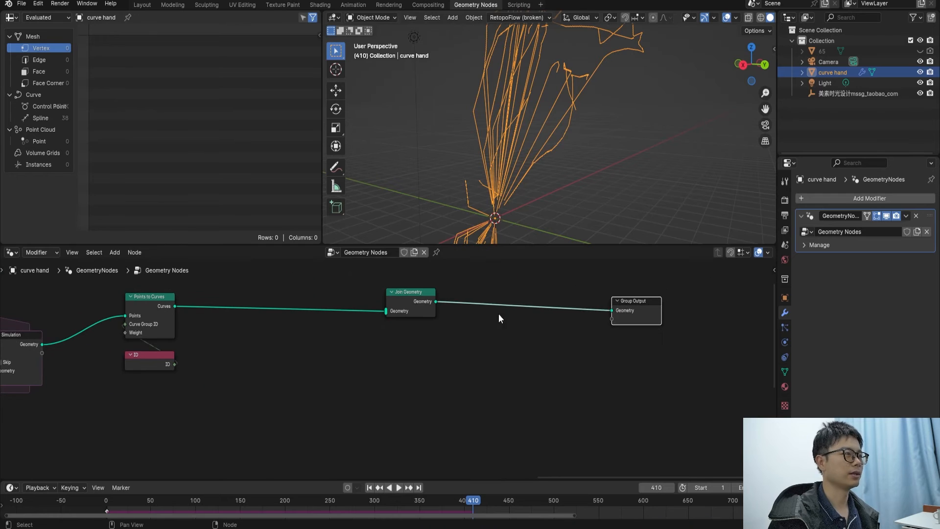
drag(418, 301, 470, 302)
scroll(468, 303, up, 1)
middle_drag(469, 304, 504, 304)
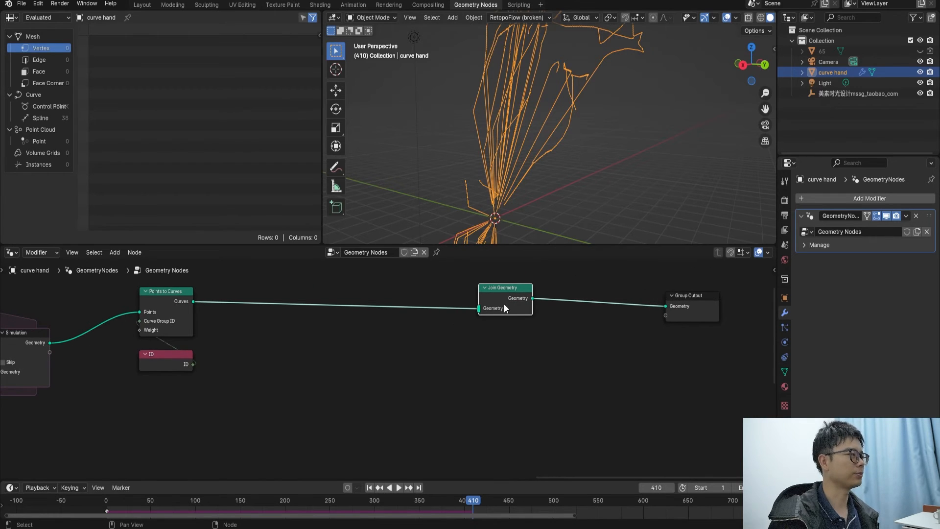
middle_drag(316, 318, 418, 323)
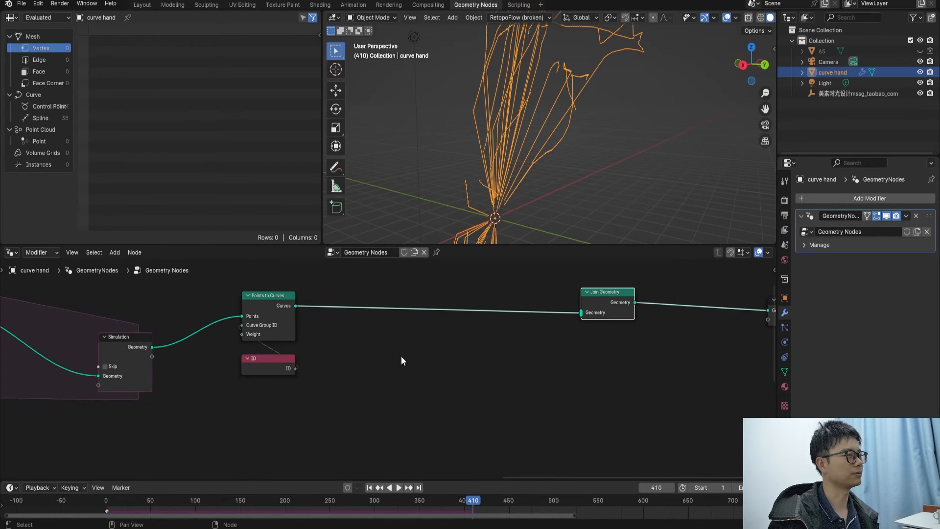
Insert a Bake node between the final Join Geometry and Group Output nodes, and shift Group Output farther along.
ctrl+scroll(417, 352, right, 5)
key(shift+a)
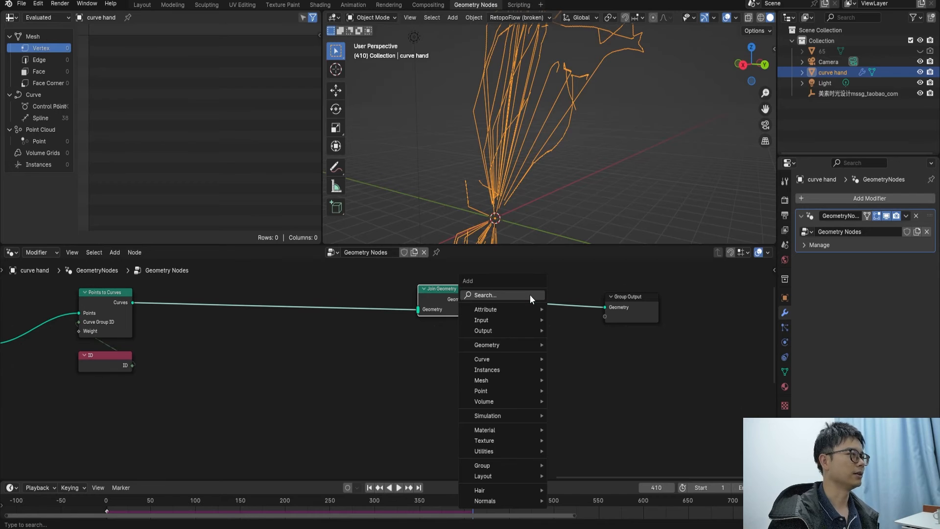
click(530, 295)
text(bak)
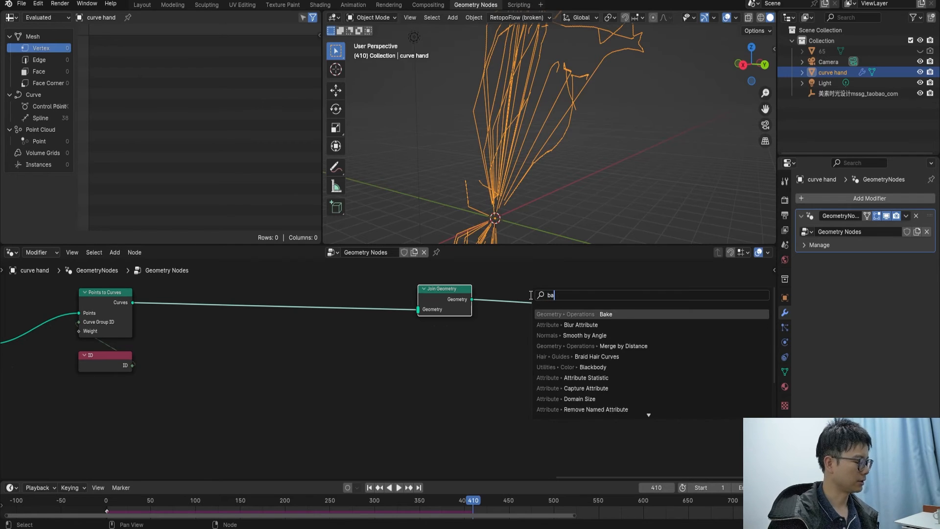
click(583, 314)
click(553, 306)
click(535, 331)
drag(621, 310, 702, 310)
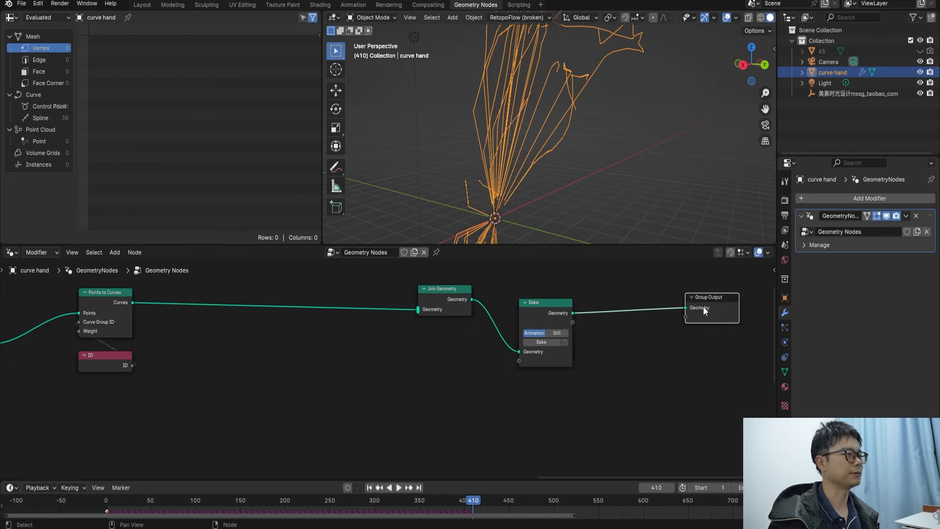
Insert a Set Material node between the Bake node and Group Output.
middle_drag(426, 311, 530, 312)
middle_drag(613, 311, 542, 310)
key(shift+a)
text(set m)
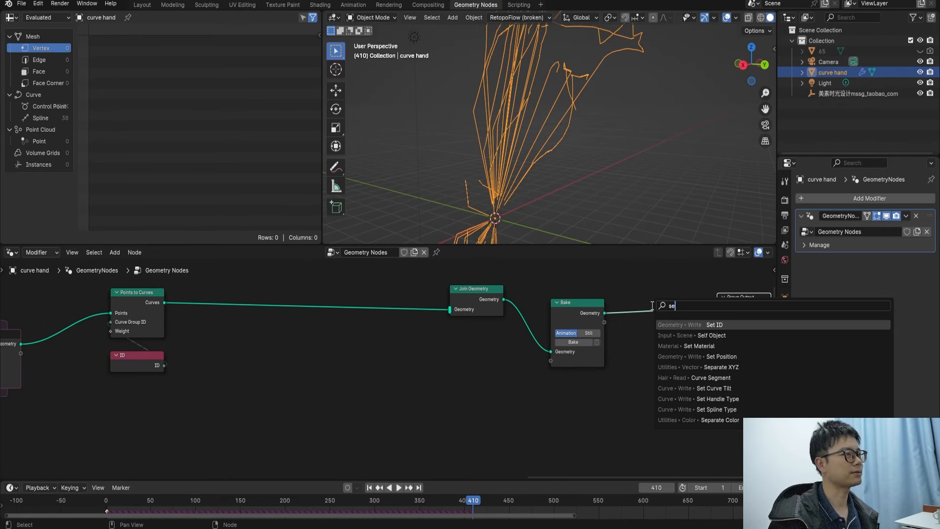
click(680, 324)
click(625, 321)
Insert a Resample Curve node between Points to Curves and the final Join Geometry node.
middle_drag(421, 326, 532, 329)
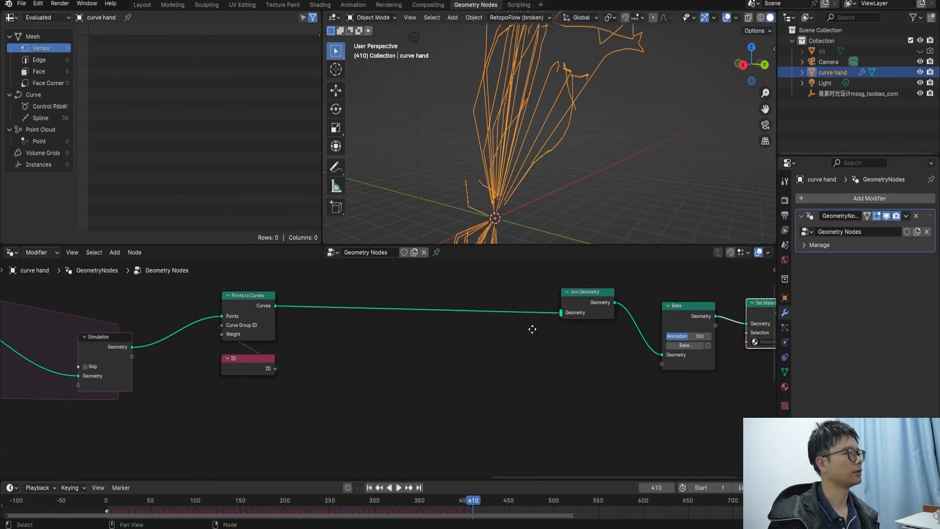
scroll(359, 296, up, 1)
key(shift+a)
click(353, 295)
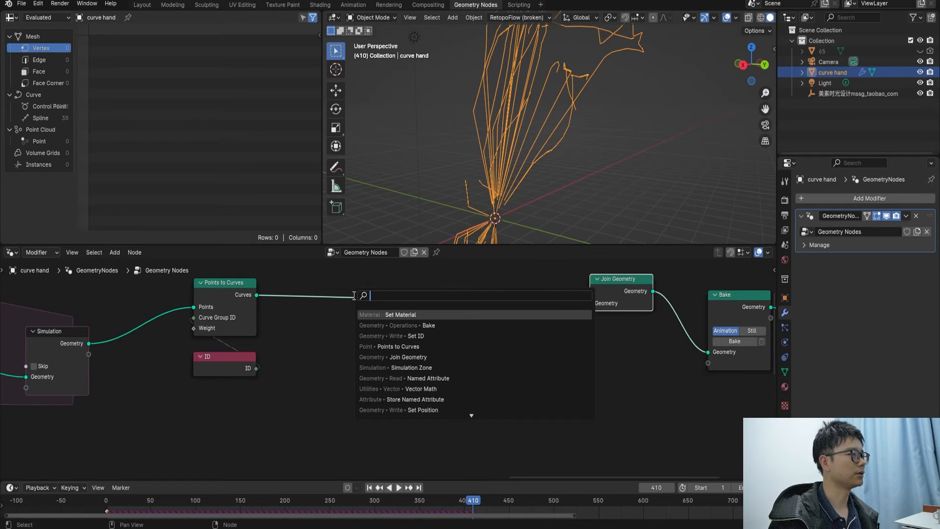
text(resam)
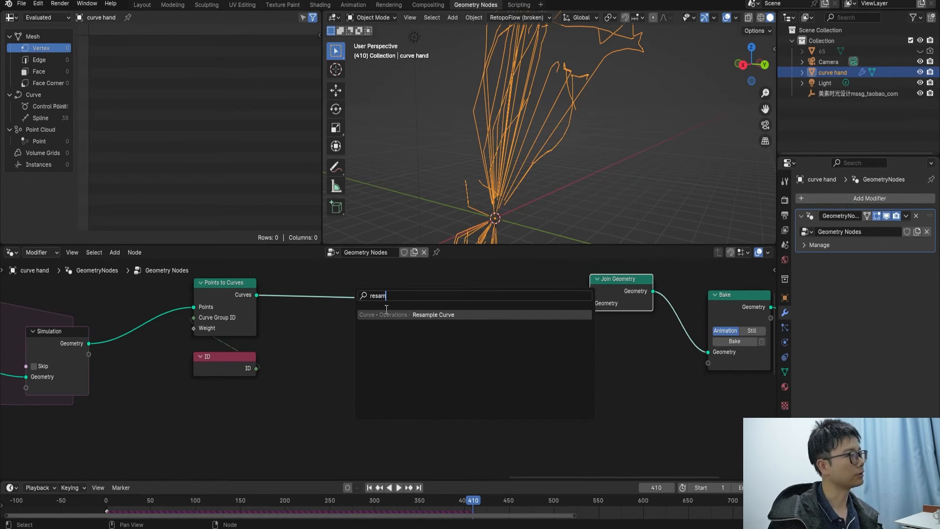
click(386, 313)
click(309, 283)
scroll(357, 311, up, 2)
middle_drag(357, 311, 357, 333)
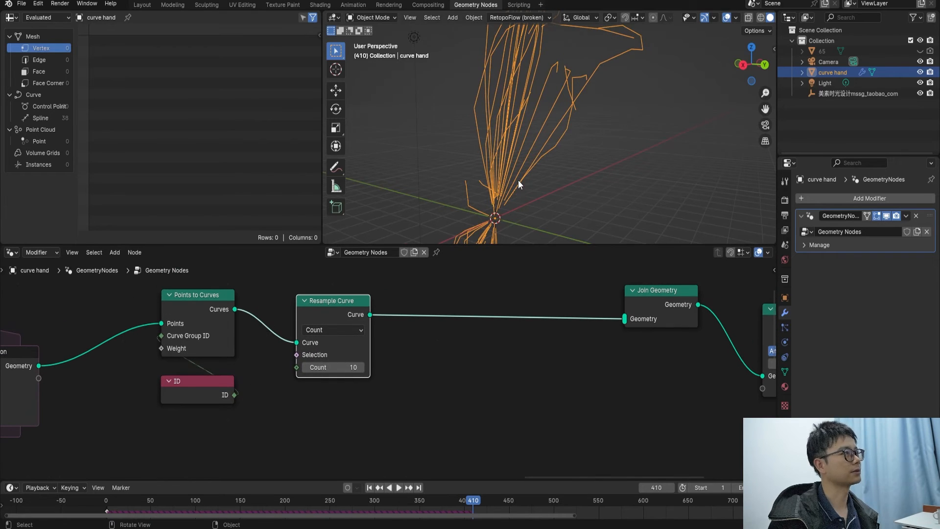
Insert a Set Spline Type node after Resample Curve and set its spline type to NURBS.
scroll(517, 181, down, 1)
key(shift+a)
text(s)
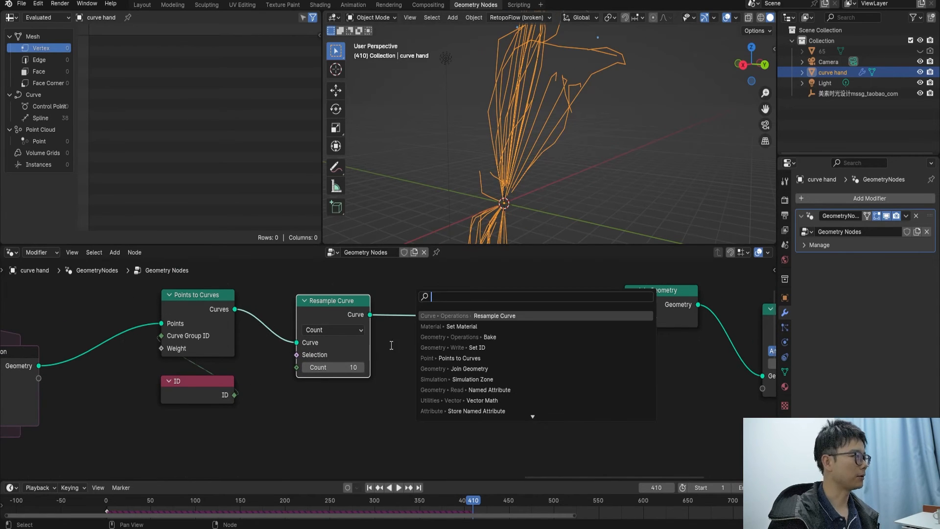
text(et spl)
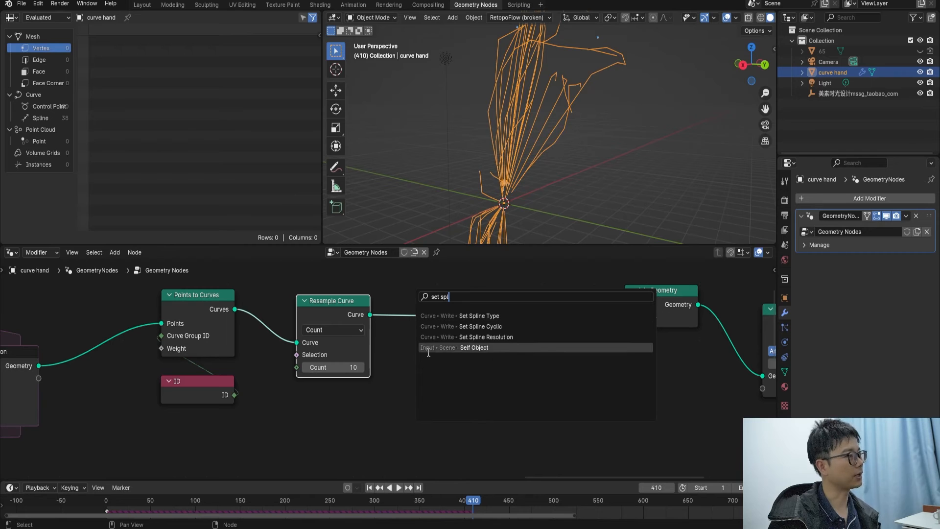
click(452, 316)
click(452, 336)
click(447, 331)
click(446, 407)
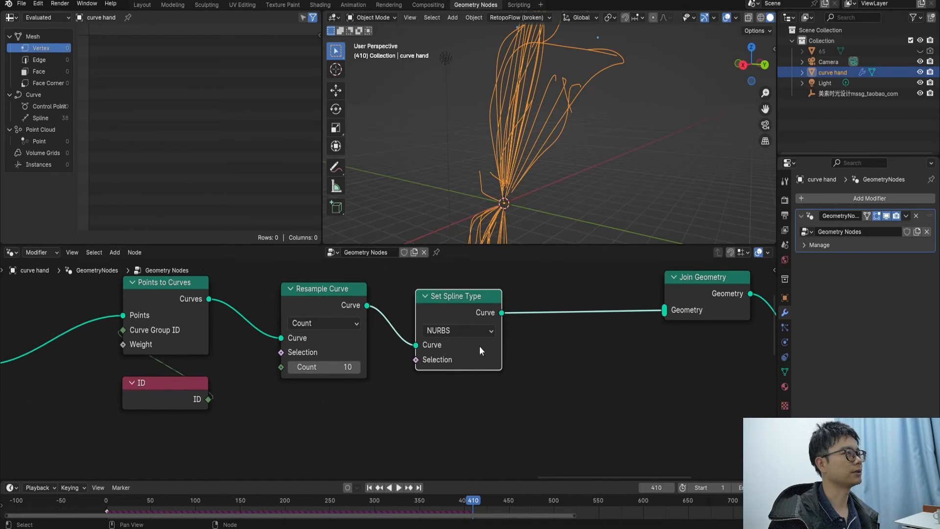
middle_drag(539, 120, 552, 135)
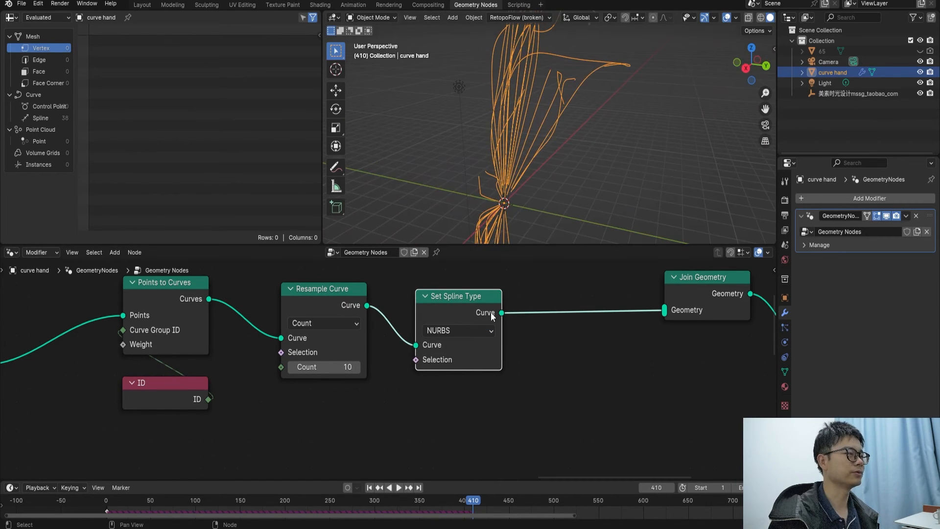
drag(455, 295, 434, 293)
Inspect the Resample Curve node's output statistics and the smoothed trails in the viewport.
middle_drag(663, 301, 530, 313)
scroll(230, 319, up, 1)
middle_drag(183, 311, 350, 315)
scroll(400, 333, up, 1)
scroll(400, 333, up, 1)
click(376, 330)
scroll(386, 327, down, 1)
mouse_move(382, 320)
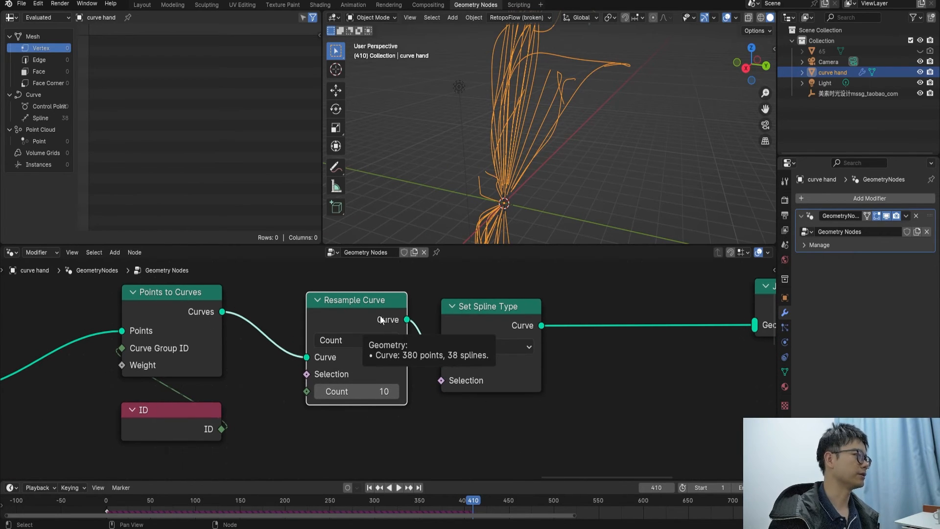
middle_drag(499, 177, 477, 150)
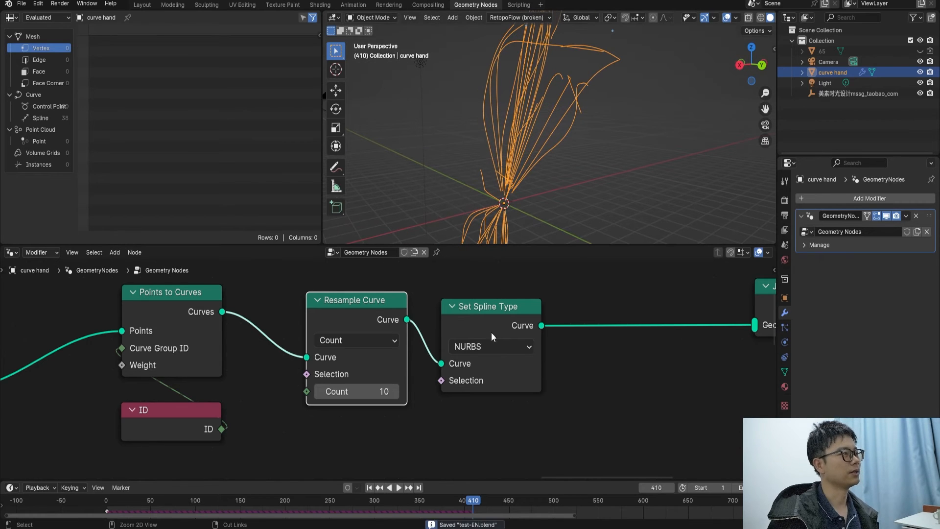
Place Set Spline Type close beside Resample Curve and move the final Join Geometry node nearer to Bake.
scroll(490, 333, down, 4)
middle_drag(489, 333, 368, 329)
drag(361, 327, 343, 325)
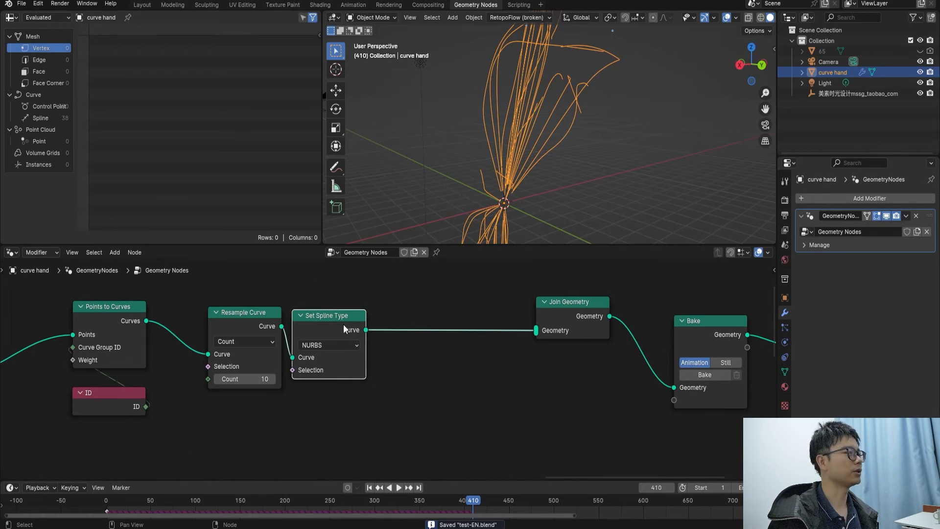
scroll(345, 324, up, 1)
middle_drag(362, 326, 302, 325)
drag(517, 310, 560, 314)
middle_drag(375, 321, 399, 321)
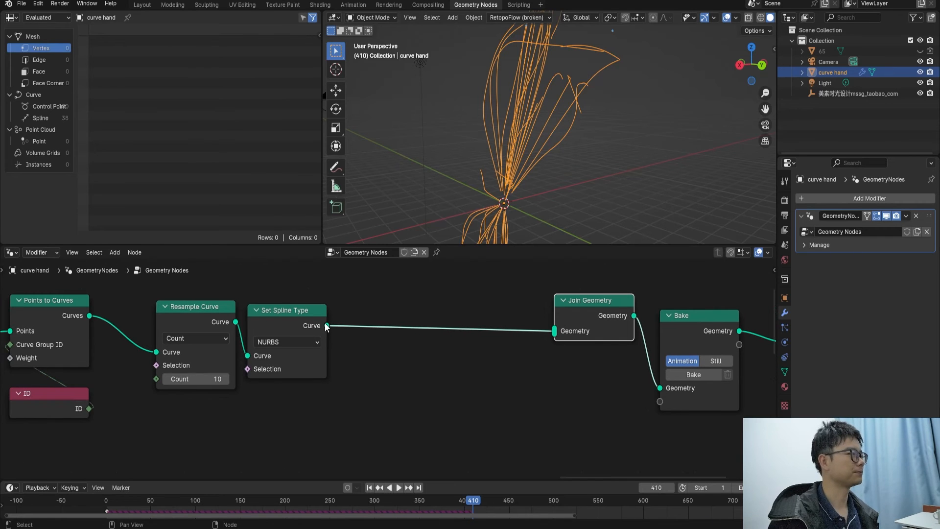
Insert a Curve to Mesh node between Set Spline Type and the final Join Geometry node.
drag(326, 327, 371, 325)
click(370, 308)
text(curv)
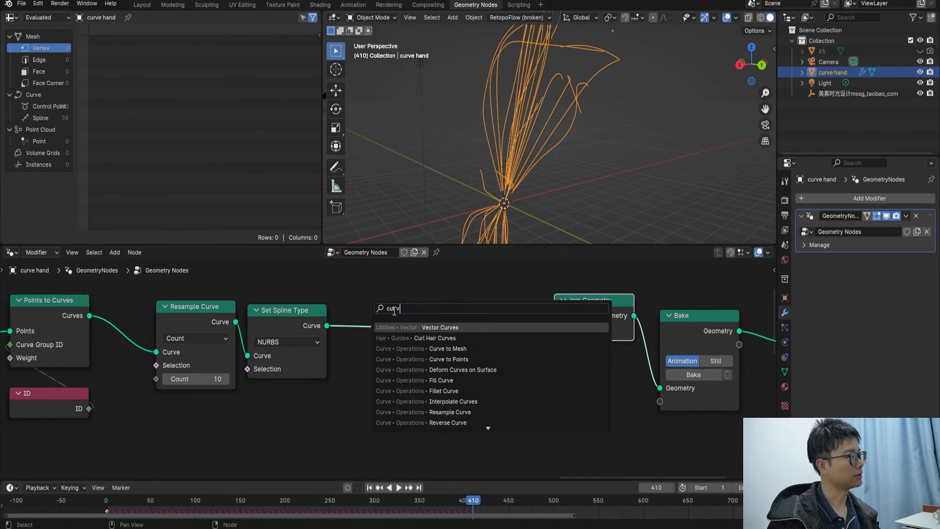
key(BackSpace)
text(t)
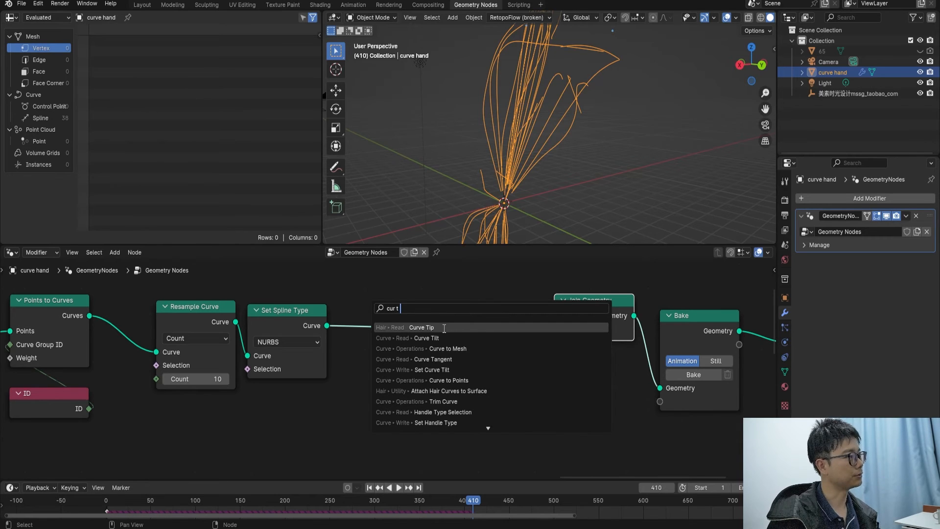
text(m)
click(448, 328)
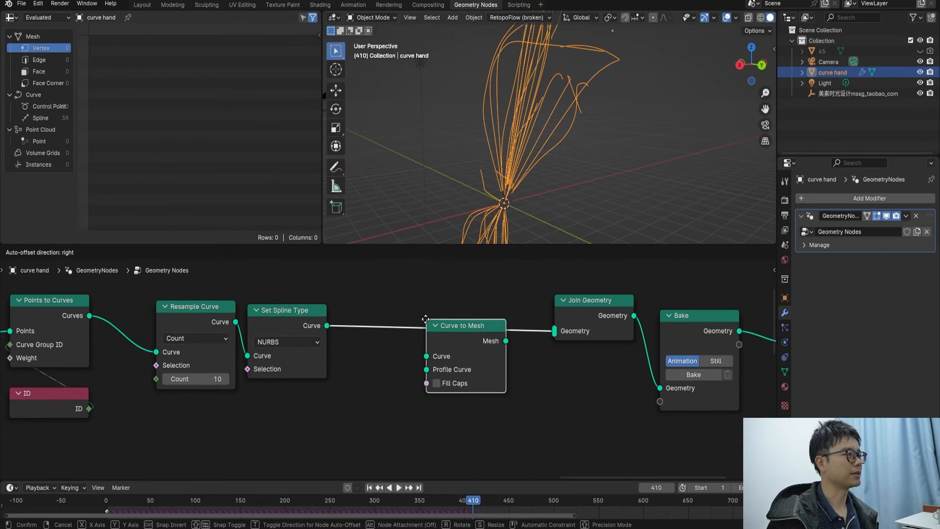
click(420, 310)
scroll(455, 339, up, 1)
middle_drag(455, 338, 460, 324)
Add a Curve Circle as the Profile Curve of Curve to Mesh, placed below it, with a radius of 0.1 m.
drag(425, 338, 407, 388)
text(cir)
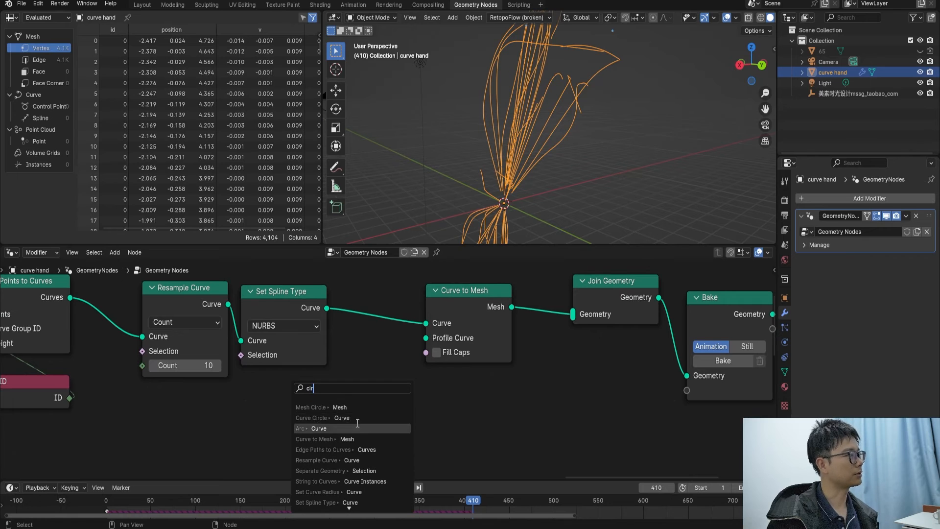
click(352, 418)
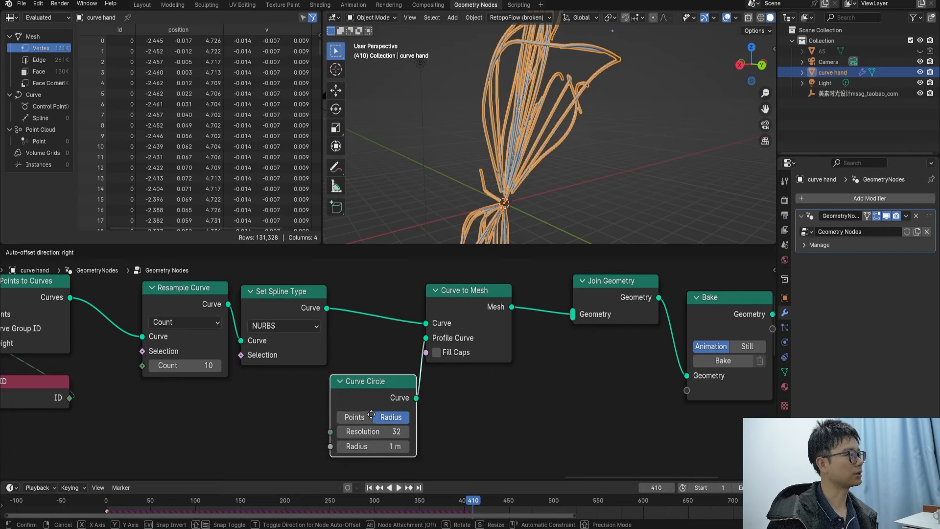
click(460, 427)
middle_drag(460, 427, 447, 393)
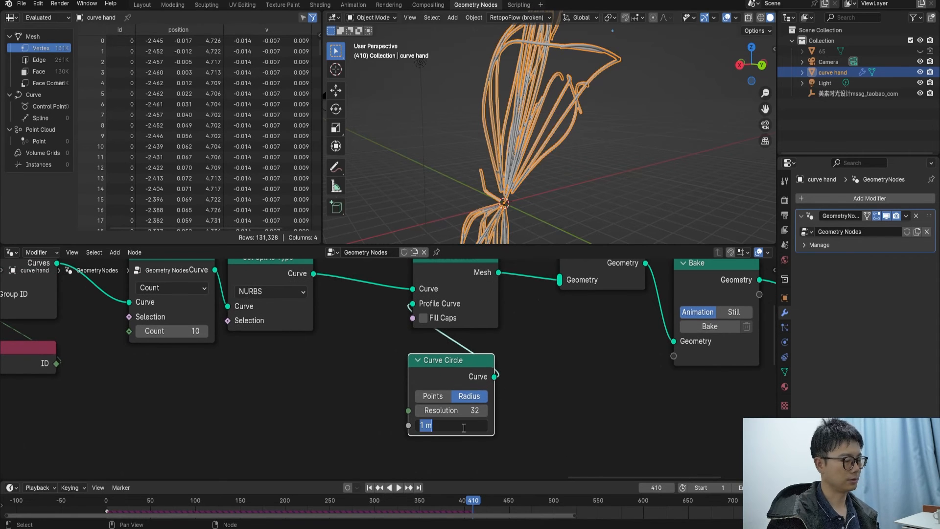
text(0.1)
key(Return)
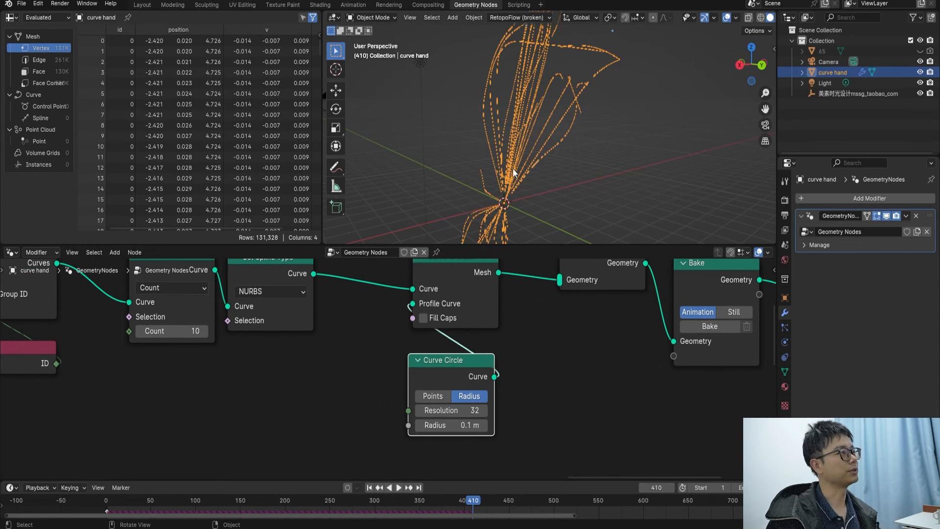
Move Curve to Mesh, Curve Circle and the nodes after them away from Set Spline Type to make room.
scroll(500, 330, down, 6)
drag(679, 405, 393, 304)
key(g)
click(547, 309)
Insert a Store Named Attribute node between Set Spline Type and Curve to Mesh.
scroll(425, 295, up, 3)
key(shift+a)
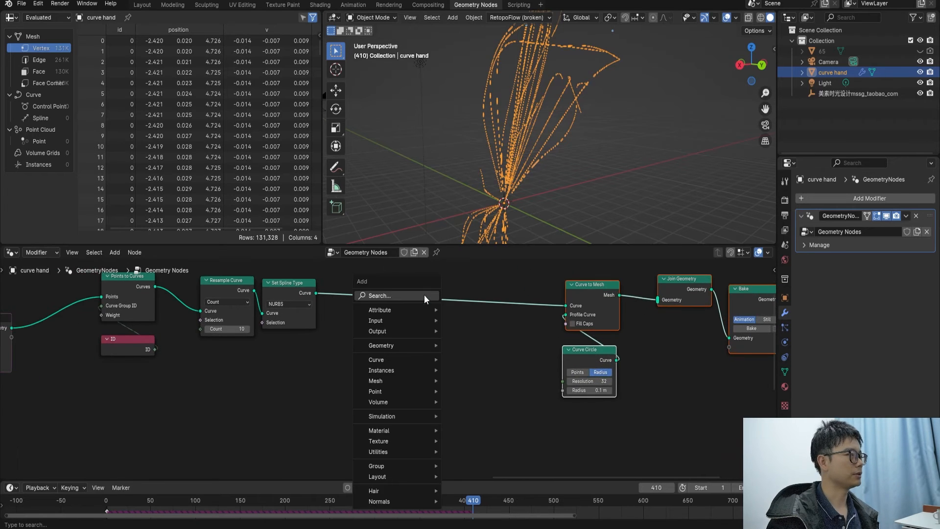
click(423, 296)
text(store)
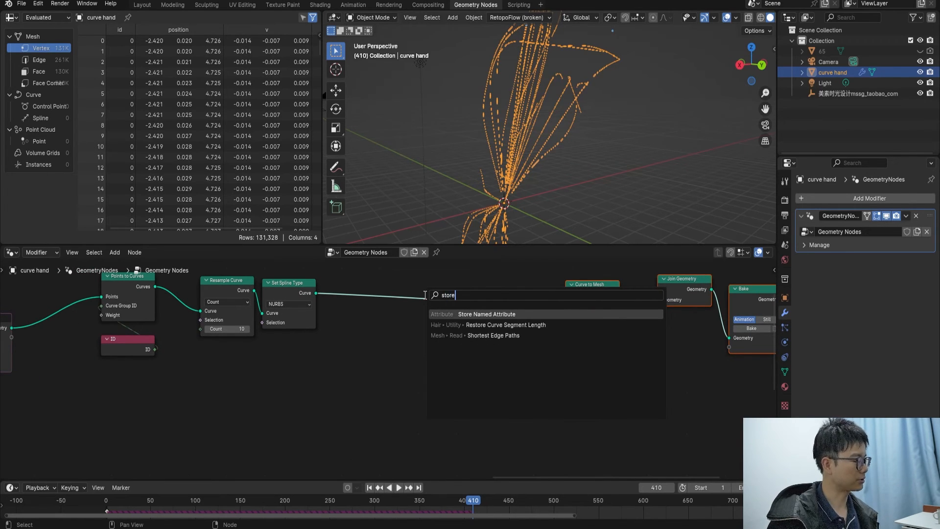
key(Return)
click(374, 284)
scroll(374, 284, up, 1)
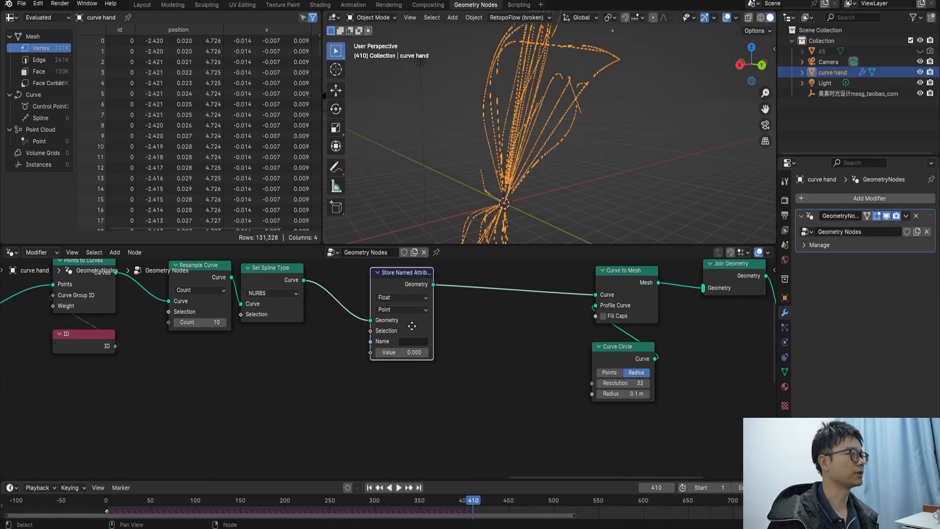
Name the stored attribute F and feed its Value from a Spline Parameter node's Factor, placed below it.
click(417, 340)
text(F)
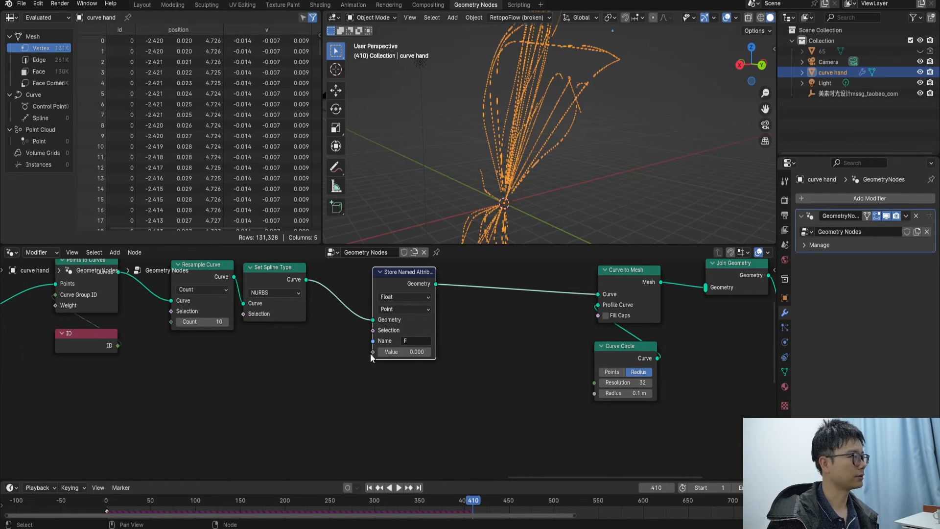
drag(373, 352, 362, 369)
text(factor)
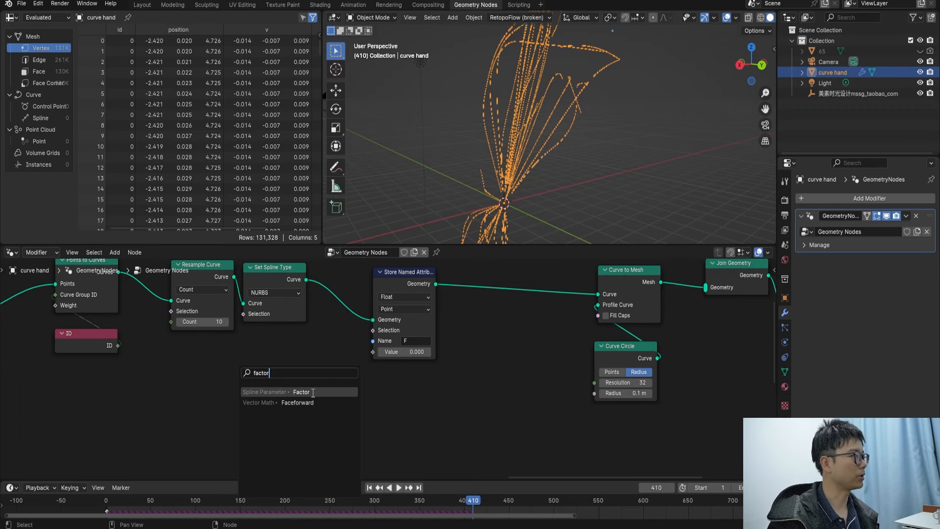
click(313, 393)
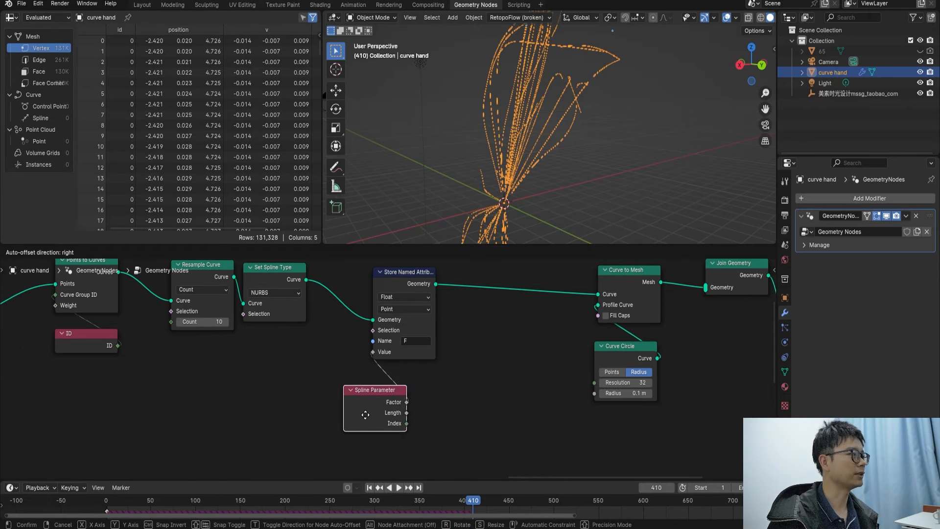
click(389, 416)
middle_drag(484, 287, 451, 318)
scroll(452, 319, up, 3)
key(shift+a)
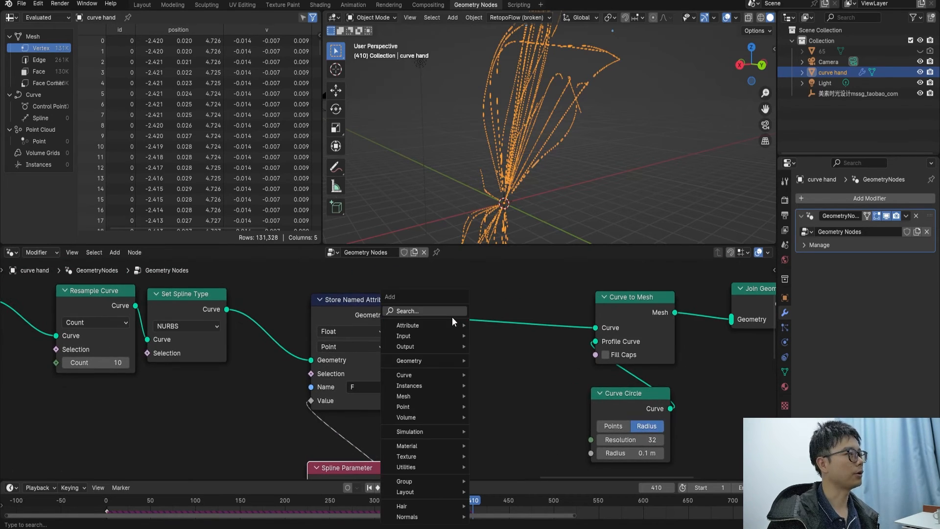
click(451, 317)
text(st)
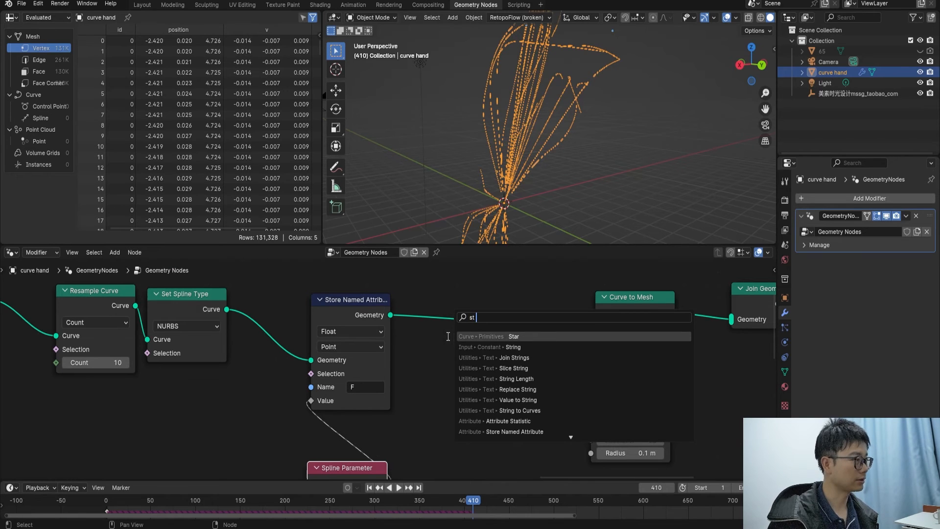
key(BackSpace)
text(et)
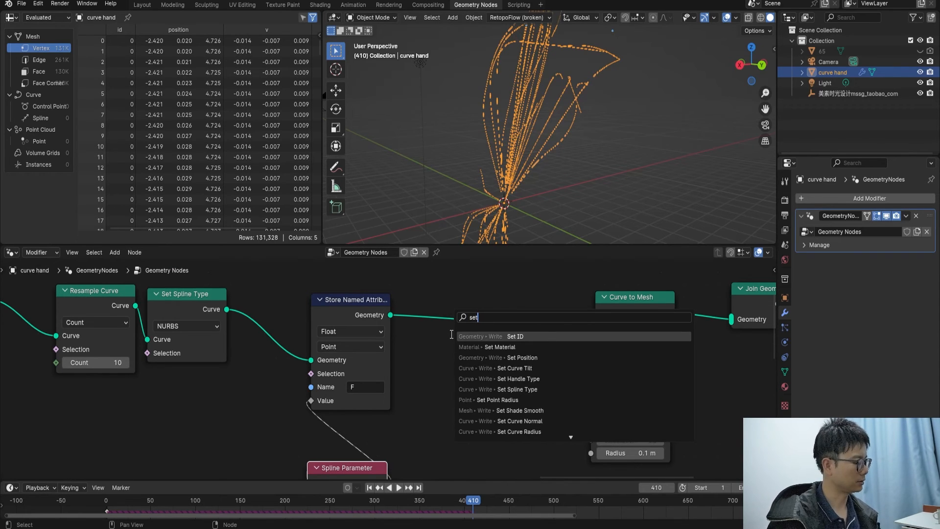
text( ra)
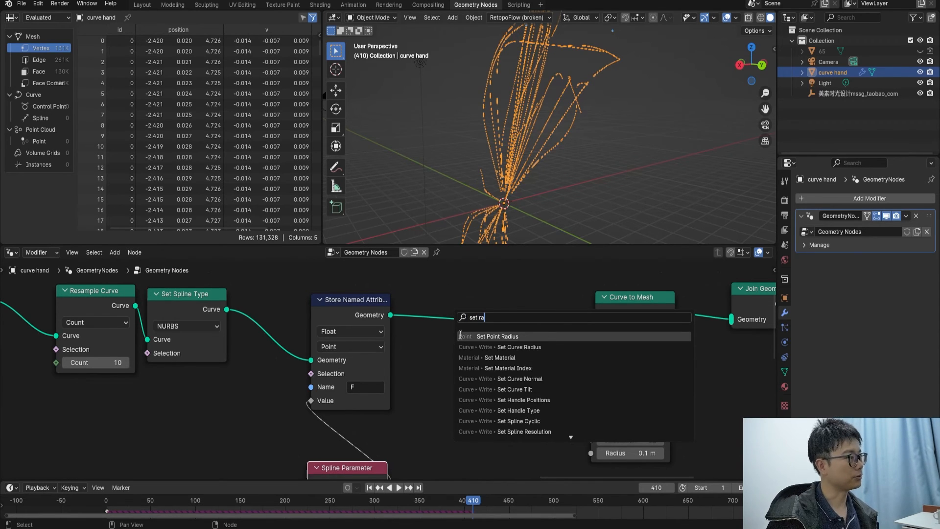
click(489, 337)
right_click(480, 300)
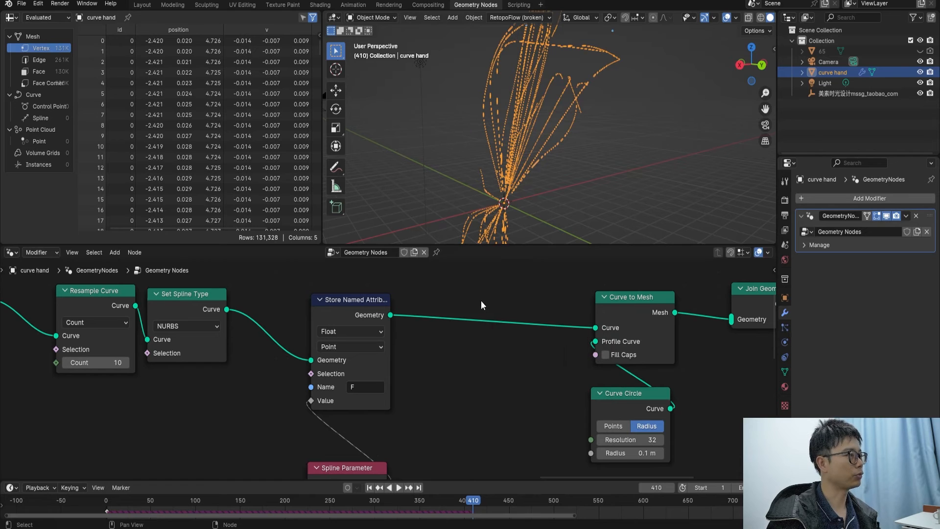
Insert a Set Curve Radius node between Store Named Attribute and Curve to Mesh.
key(shift+a)
text(set c ra)
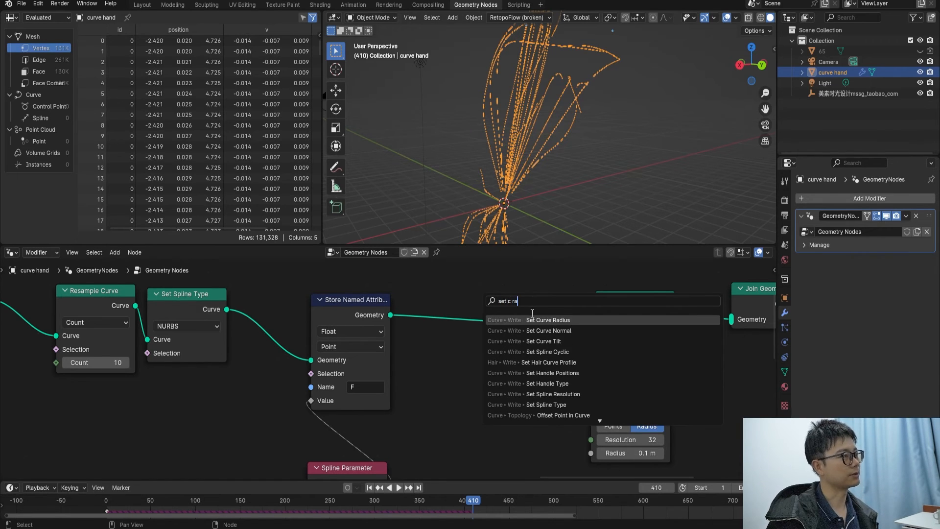
key(Return)
click(465, 300)
middle_drag(491, 337, 487, 317)
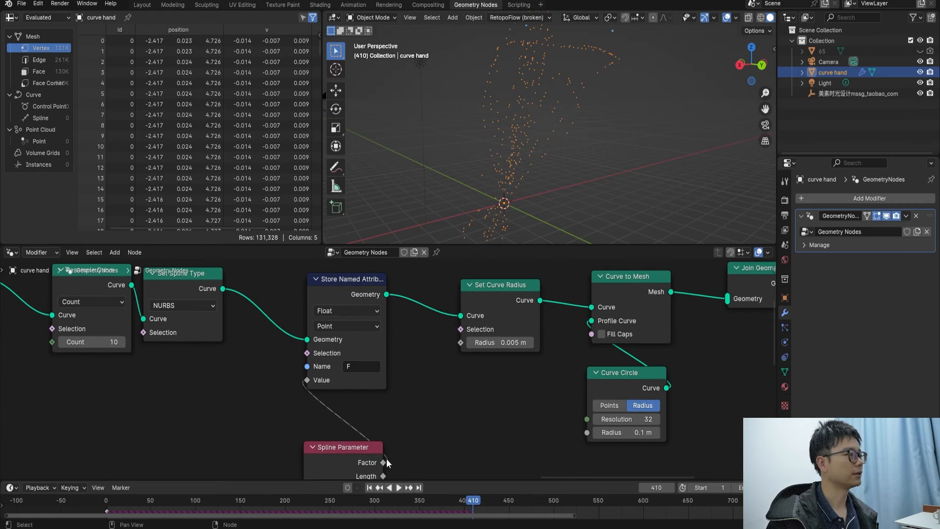
Connect the Spline Parameter Factor to the Radius of Set Curve Radius and move Spline Parameter away from Store Named Attribute.
drag(464, 350, 463, 348)
scroll(463, 348, down, 1)
drag(362, 413, 284, 446)
scroll(525, 194, up, 2)
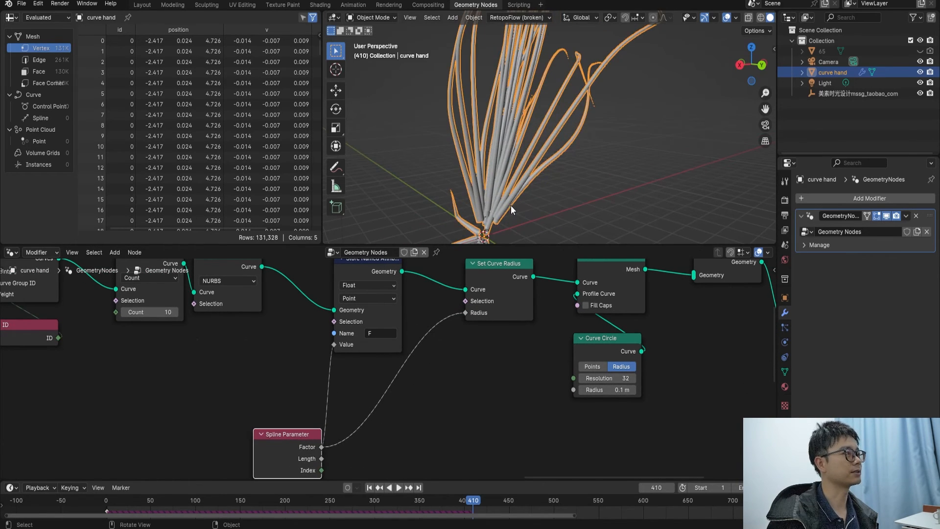
scroll(514, 191, up, 2)
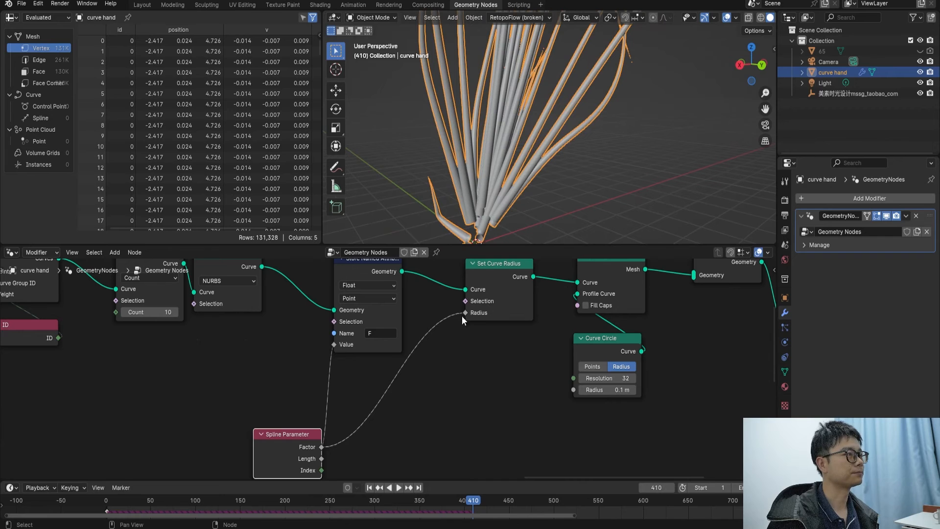
Enable Fill Caps on Curve to Mesh and inspect the tube ends up close.
middle_drag(496, 312, 463, 331)
scroll(551, 323, up, 1)
click(581, 316)
mouse_move(491, 226)
middle_down()
mouse_move(486, 201)
mouse_move(493, 222)
middle_up()
scroll(495, 210, up, 3)
middle_drag(489, 172, 453, 225)
scroll(441, 311, down, 2)
Insert an RGB Curves node between the Spline Parameter Factor and the Radius of Set Curve Radius.
middle_drag(441, 310, 447, 250)
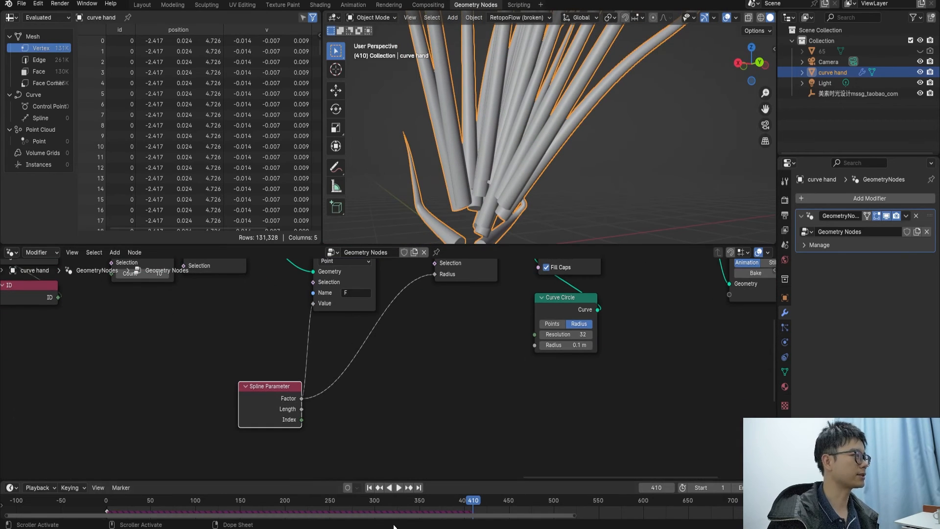
key(shift+a)
click(360, 310)
text(rgb c)
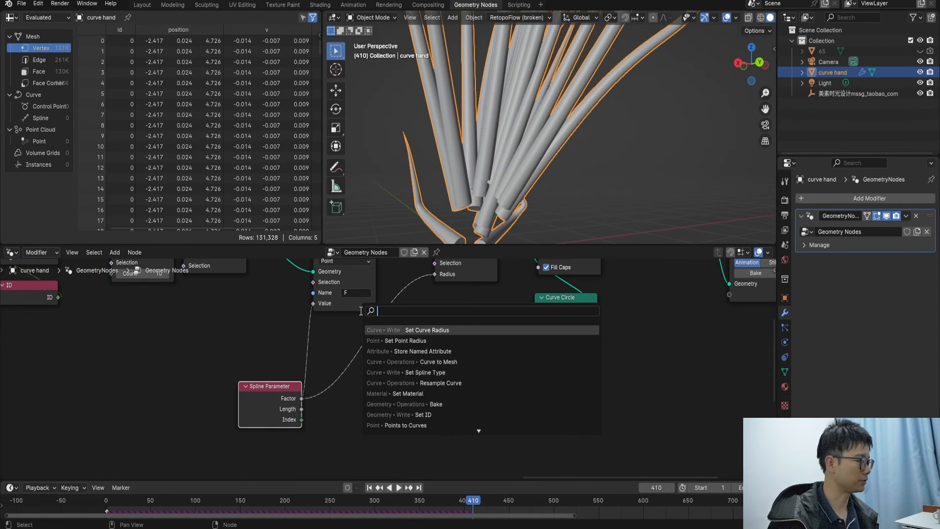
text(u)
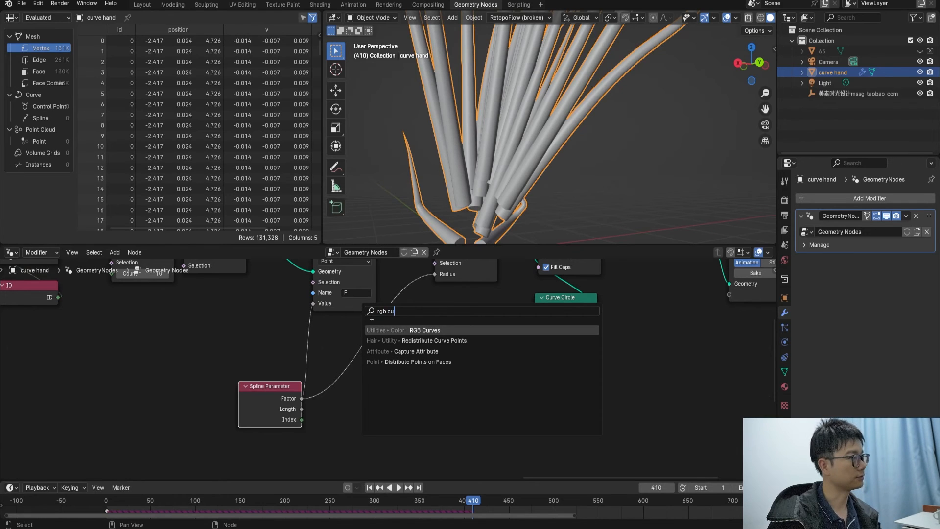
click(424, 329)
click(345, 324)
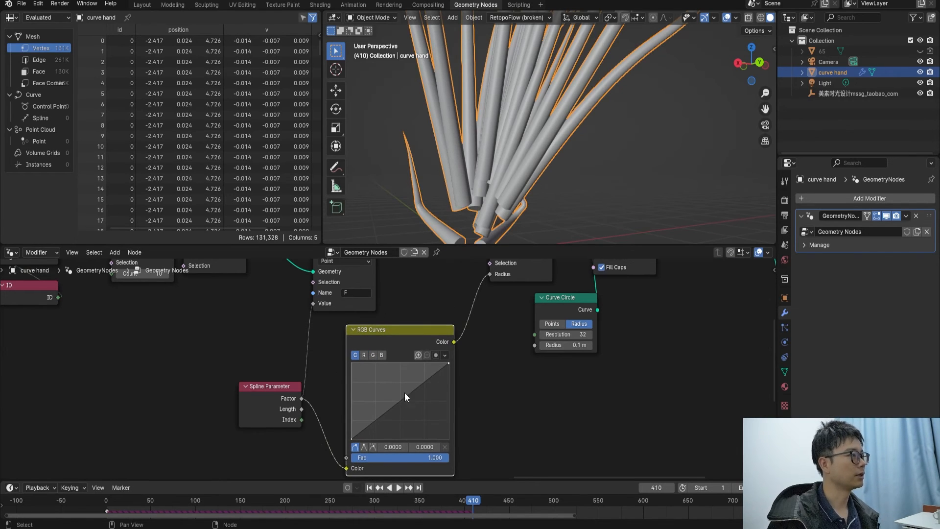
Shape the RGB Curves graph into an arch with an added middle point and the end point at 1.0, 0.0, and save the file.
drag(391, 408, 388, 401)
drag(448, 362, 448, 429)
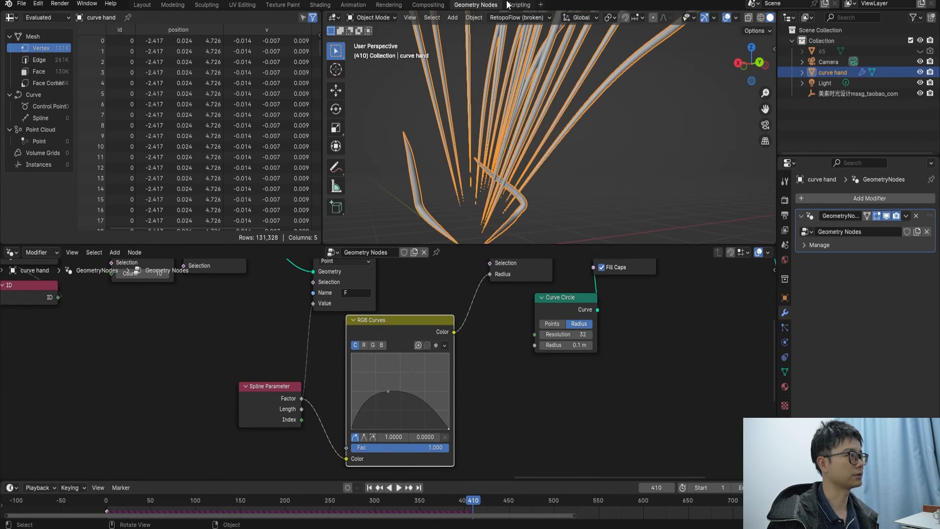
middle_drag(487, 170, 485, 147)
key(ctrl+s)
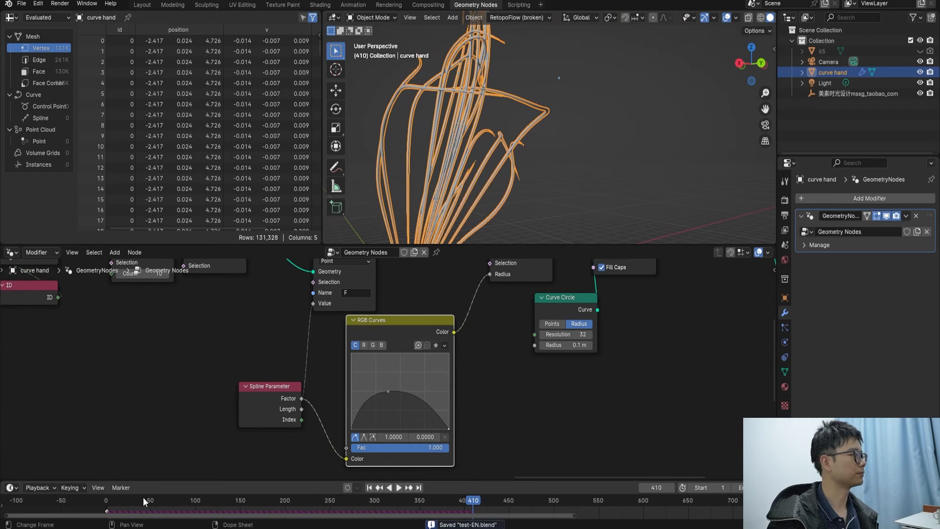
Play the simulation from the start to check the tapered trails while they grow.
key(shift+Left)
key(space)
middle_drag(489, 192, 474, 206)
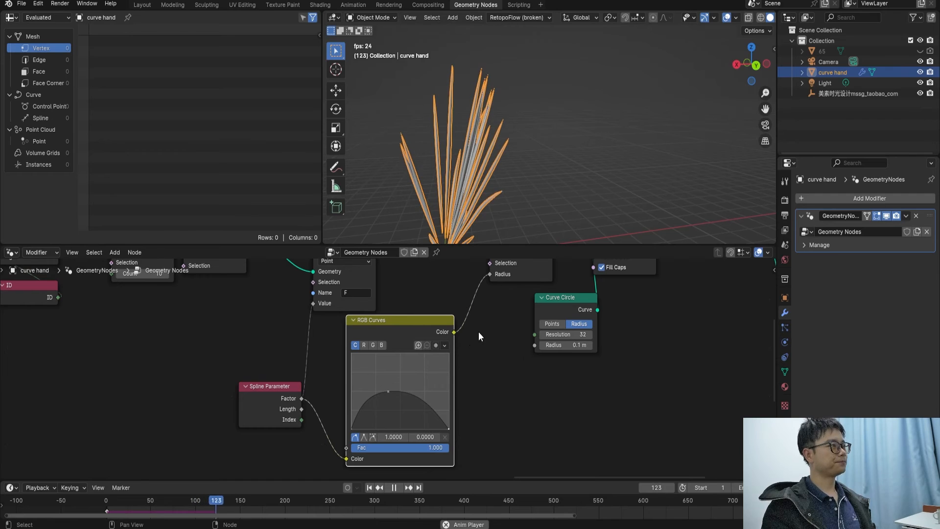
key(space)
Set the Curve Circle radius to 0.05 m, clear the object selection and save the file.
middle_drag(485, 333, 438, 378)
key(ctrl+s)
scroll(489, 362, up, 3)
click(500, 381)
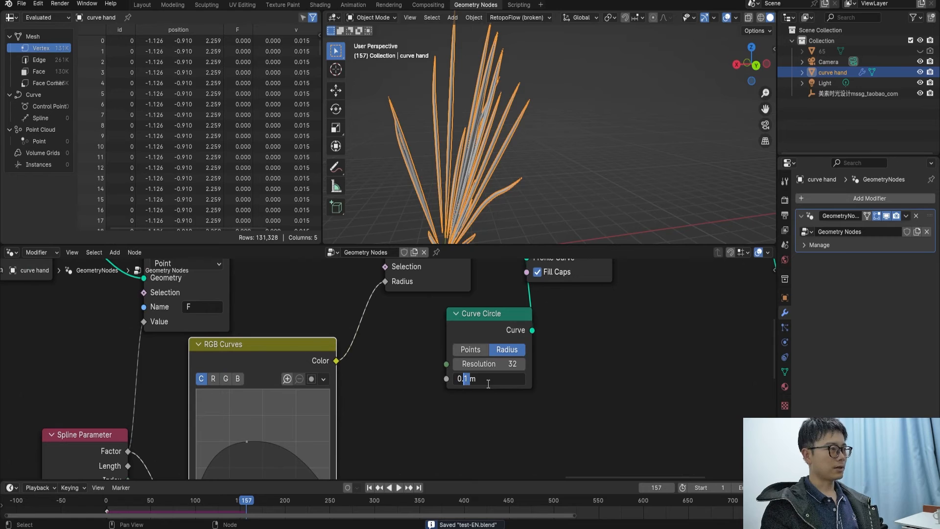
key(BackSpace)
text(5)
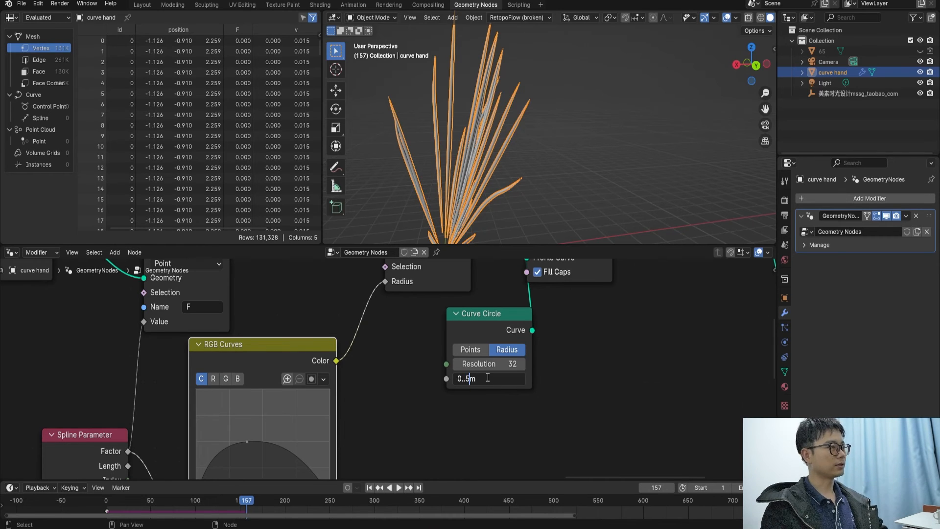
key(Return)
scroll(548, 168, up, 1)
click(550, 166)
scroll(523, 175, down, 3)
key(ctrl+s)
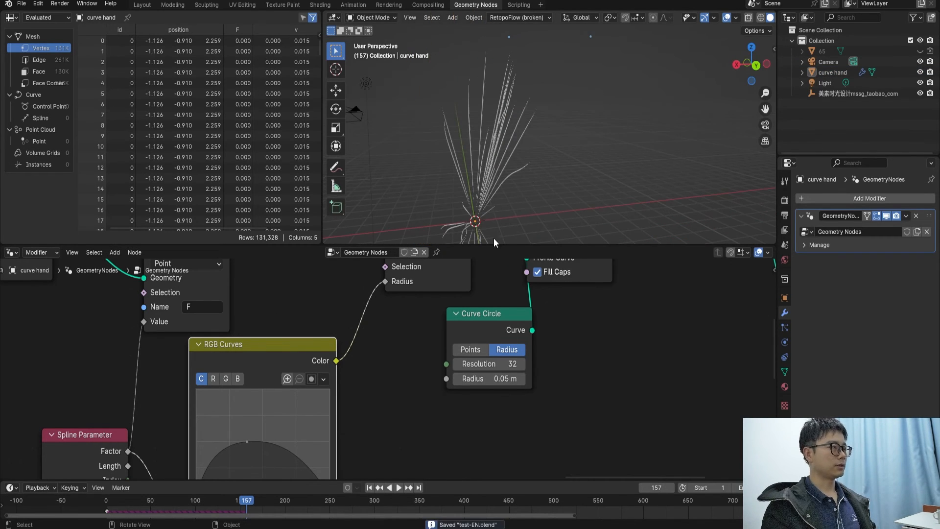
Try a density of 50 on the Distribute Points on Faces node ahead of the simulation, and save the file.
scroll(365, 366, down, 5)
middle_drag(366, 366, 641, 377)
middle_drag(284, 367, 509, 373)
mouse_move(235, 317)
middle_down()
mouse_move(491, 359)
mouse_move(597, 361)
middle_up()
middle_drag(147, 362, 302, 362)
scroll(247, 363, up, 4)
middle_drag(245, 362, 311, 361)
scroll(311, 361, up, 2)
click(248, 355)
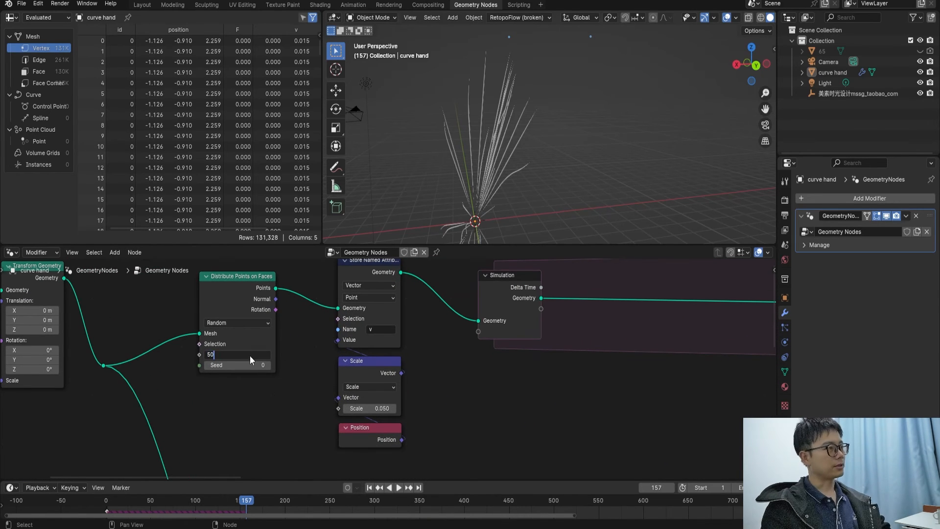
key(Return)
key(ctrl+s)
Play the simulation from the start and examine the denser trails.
click(89, 501)
key(space)
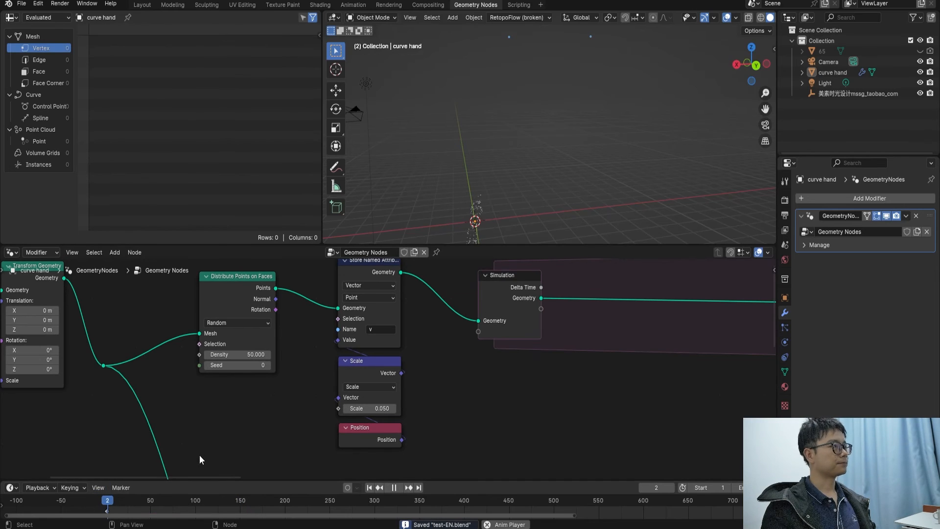
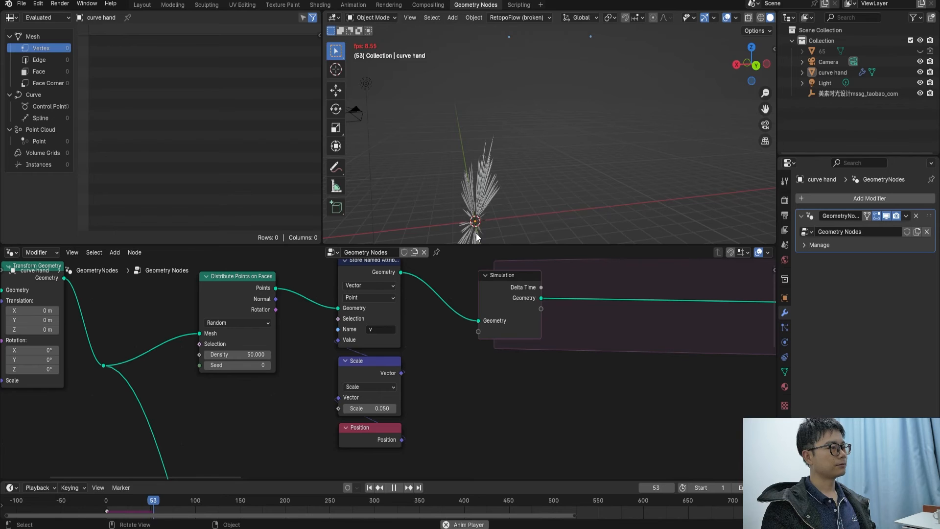
key(space)
scroll(507, 212, up, 3)
shift+middle_drag(458, 206, 510, 155)
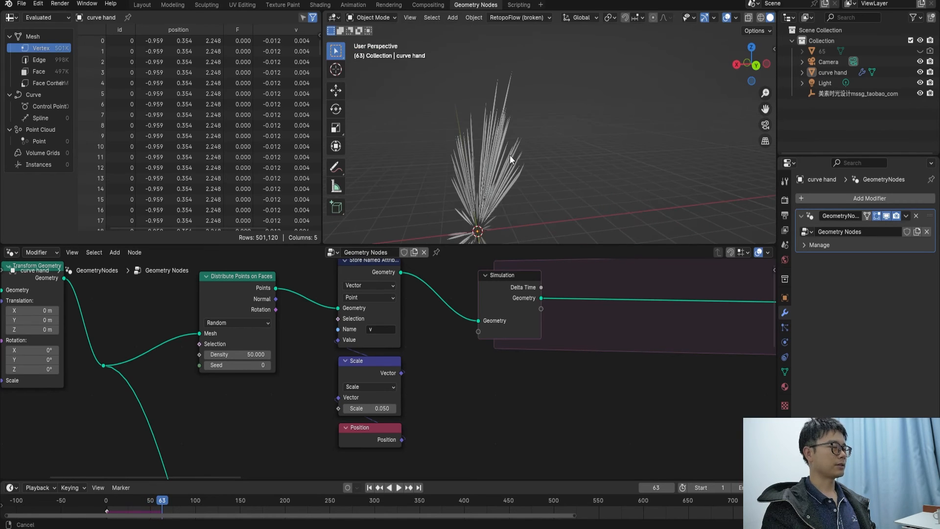
Set the Distribute Points on Faces density to 10 and replay the simulation from frame 0.
click(258, 346)
click(262, 352)
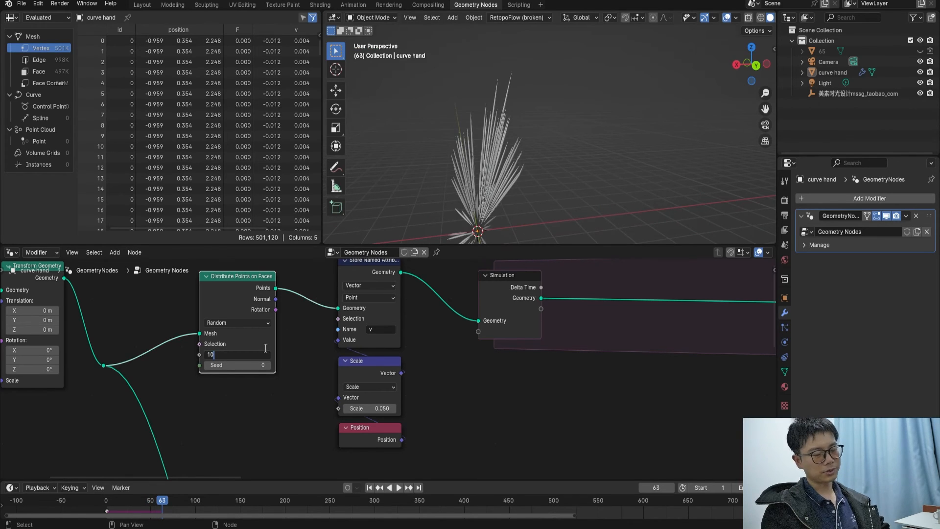
key(Return)
key(ctrl+s)
drag(122, 498, 90, 500)
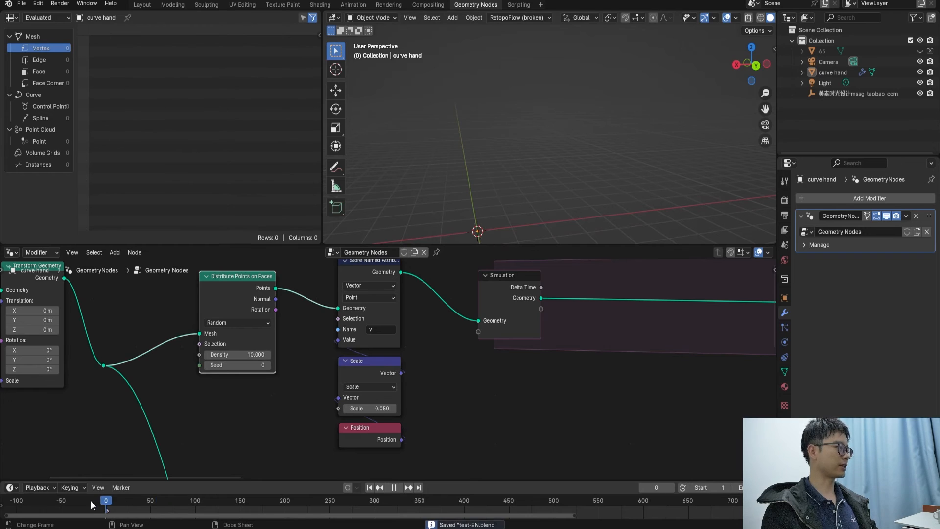
key(space)
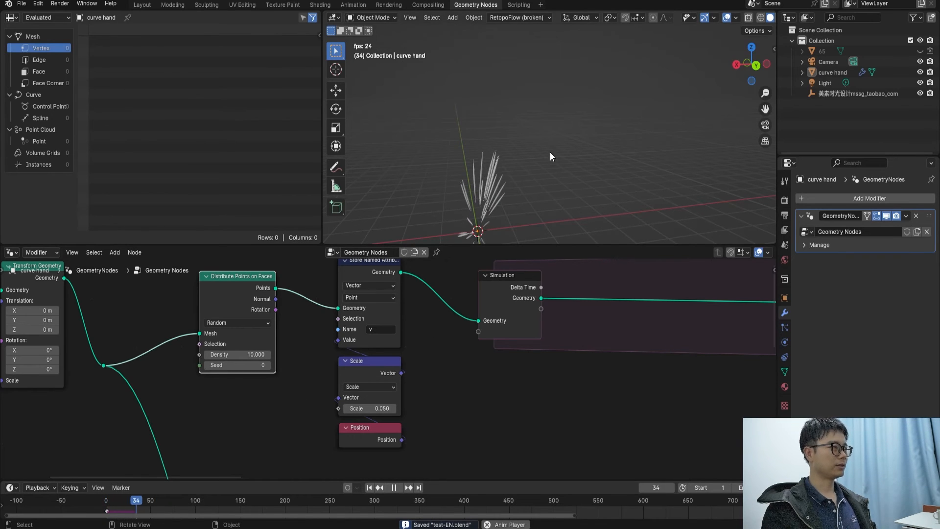
Shift the RGB Curves and Curve Circle nodes over to tidy the layout, then stop playback and save the file.
scroll(440, 291, down, 9)
middle_drag(614, 321, 333, 326)
middle_drag(611, 349, 462, 331)
scroll(528, 338, up, 1)
middle_drag(529, 338, 344, 343)
scroll(642, 342, up, 1)
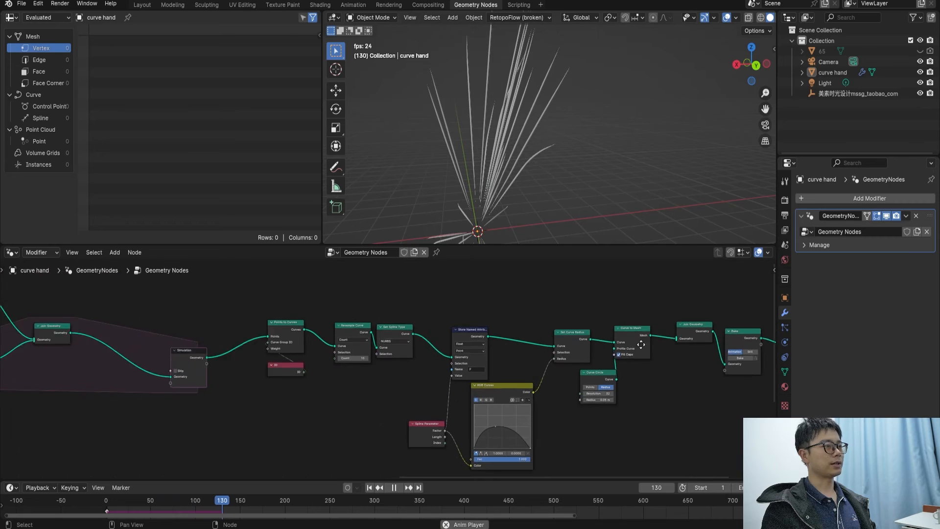
middle_drag(642, 342, 423, 341)
scroll(395, 375, up, 1)
drag(292, 398, 340, 401)
drag(395, 375, 420, 373)
click(420, 374)
key(space)
key(ctrl+s)
Assign the existing material named Material to the Set Material node before Group Output, and save the file.
middle_drag(553, 176, 553, 196)
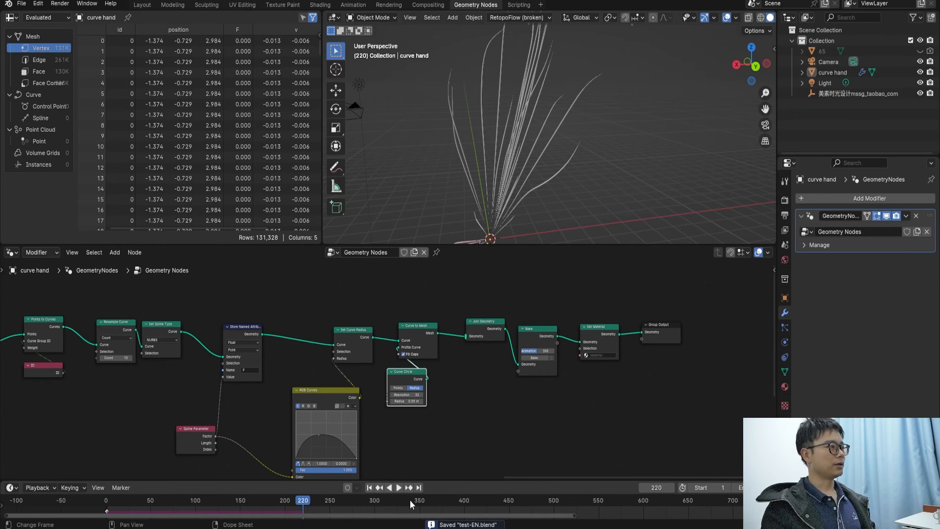
scroll(607, 416, up, 3)
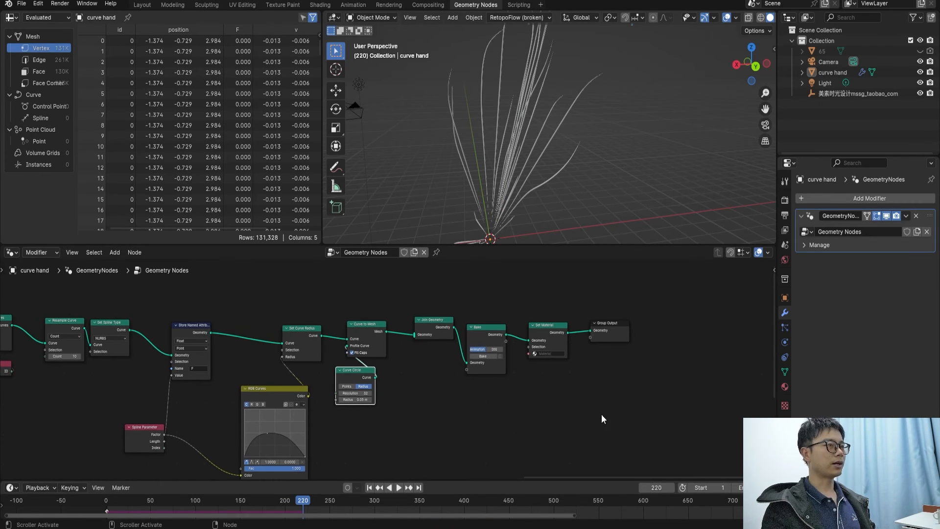
scroll(597, 339, up, 3)
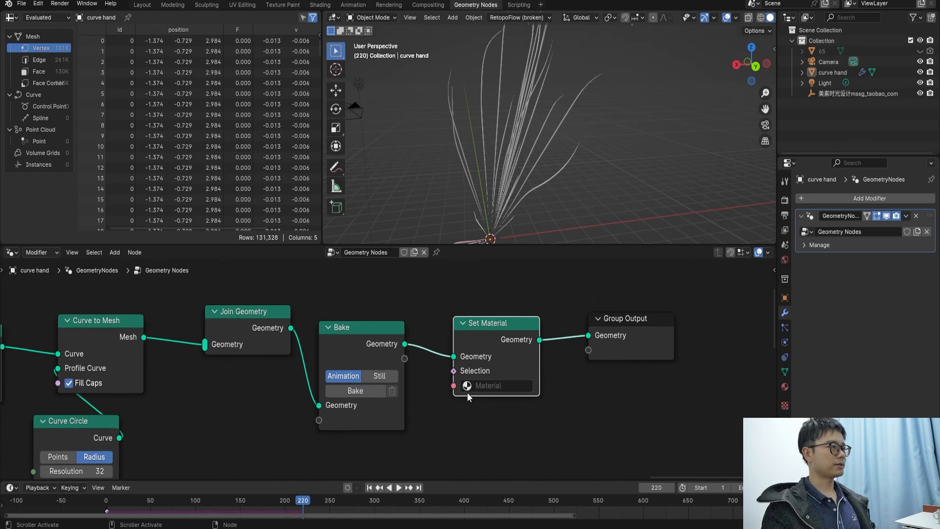
click(470, 386)
scroll(500, 361, down, 18)
click(499, 370)
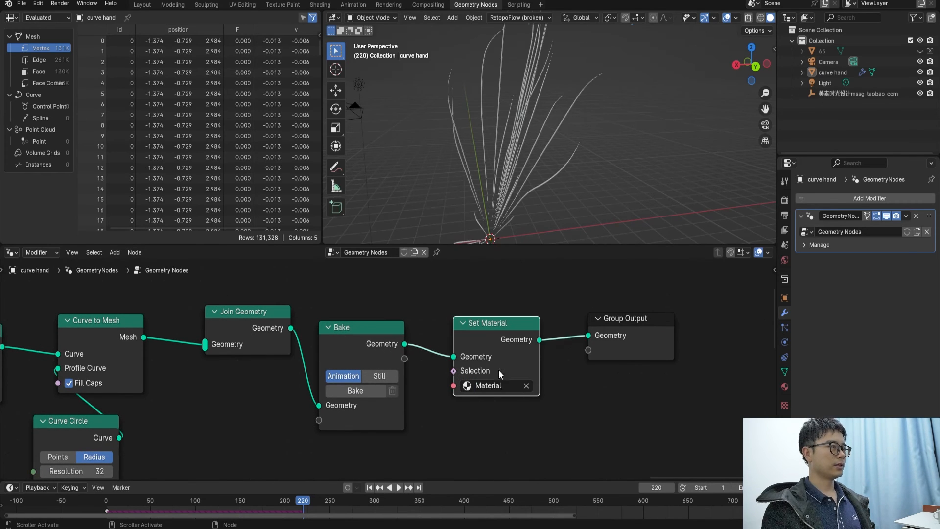
key(ctrl+s)
Set the render engine to Cycles with GPU Compute as the device.
click(786, 200)
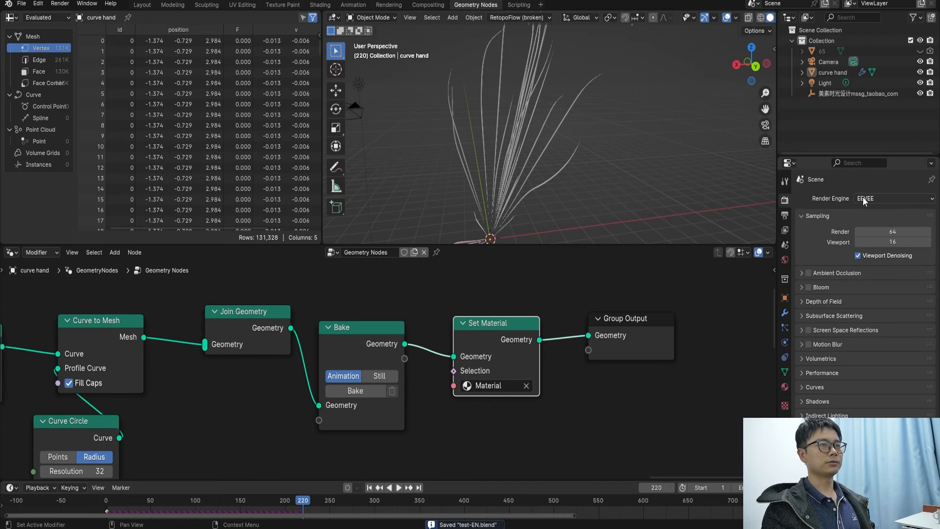
click(862, 199)
click(869, 233)
click(882, 224)
click(879, 247)
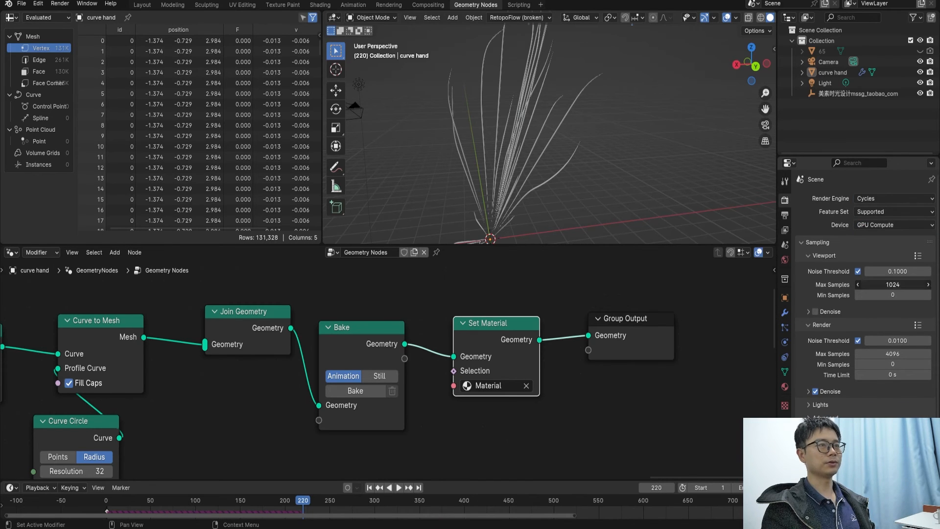
Set the viewport's maximum samples to 10 and save the file.
text(10)
key(Return)
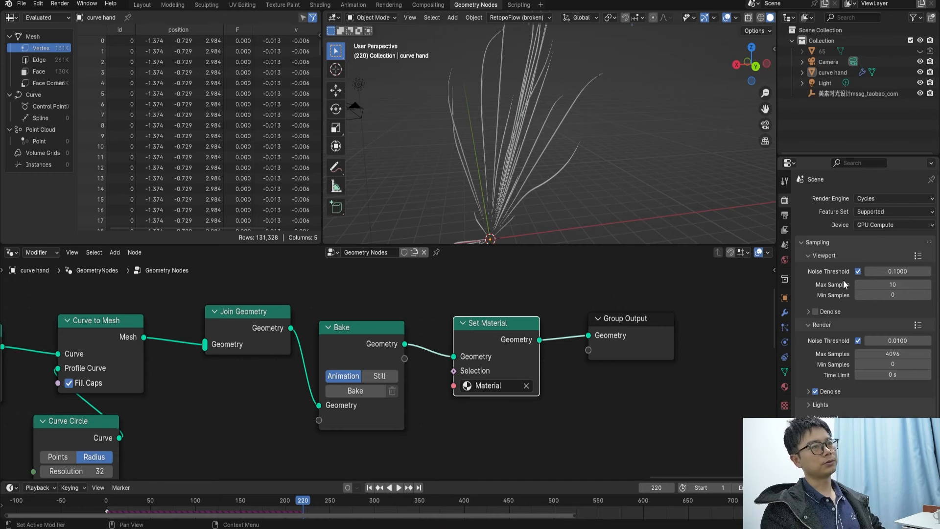
key(ctrl+s)
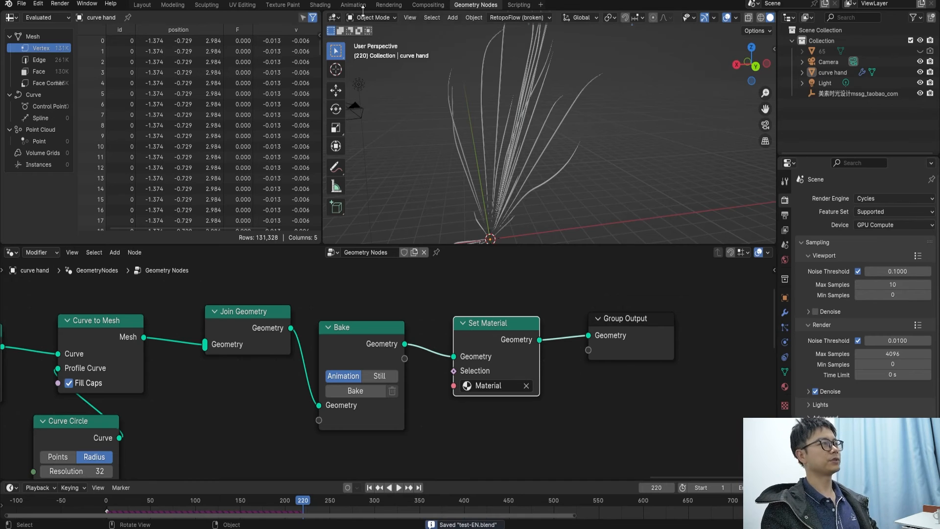
Switch to the Shading workspace, show the viewport in rendered mode, and set the World background strength to 0.
click(320, 4)
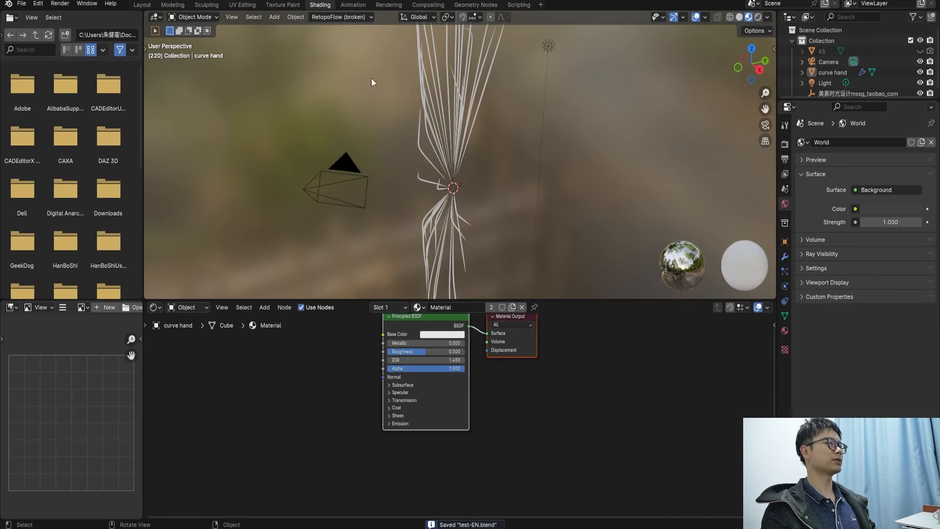
click(756, 18)
click(868, 222)
text(0)
key(Return)
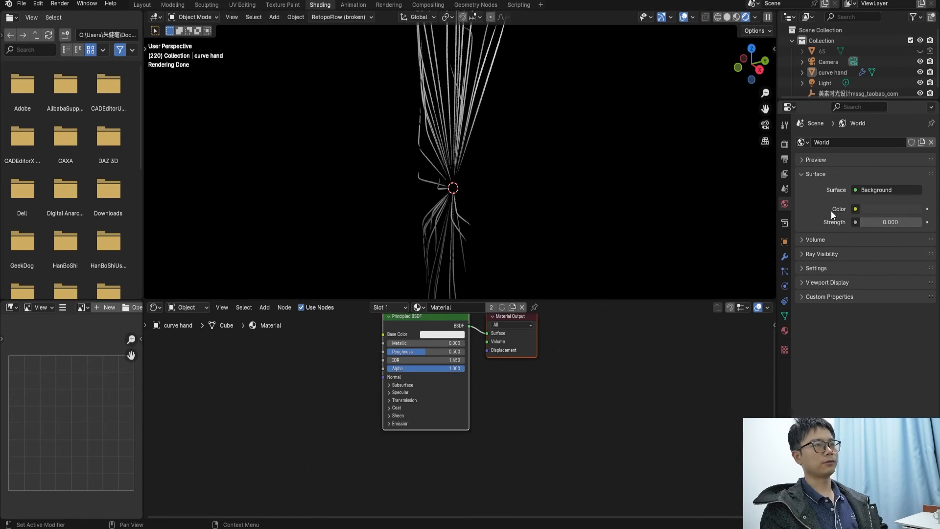
Set the Emission strength of the trail material's Principled BSDF to 1.
scroll(455, 402, up, 2)
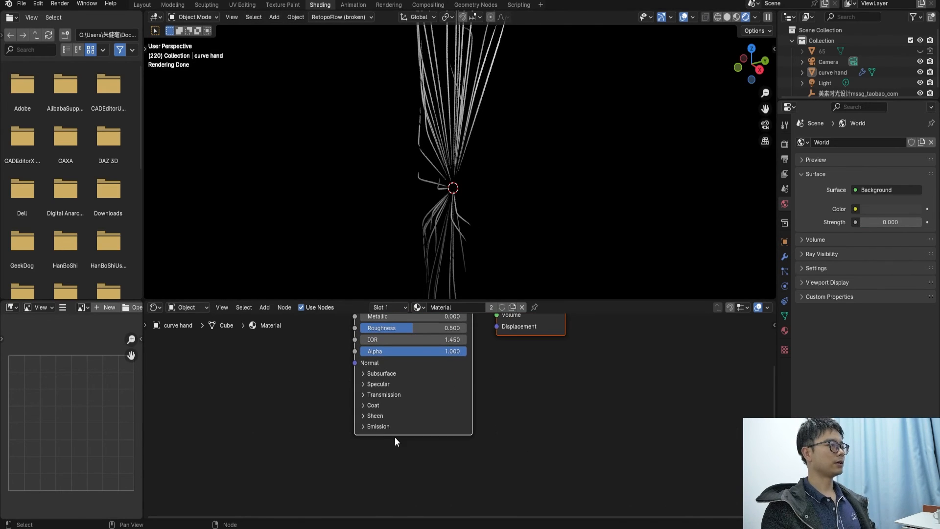
click(378, 427)
double_click(413, 451)
text(1)
key(Return)
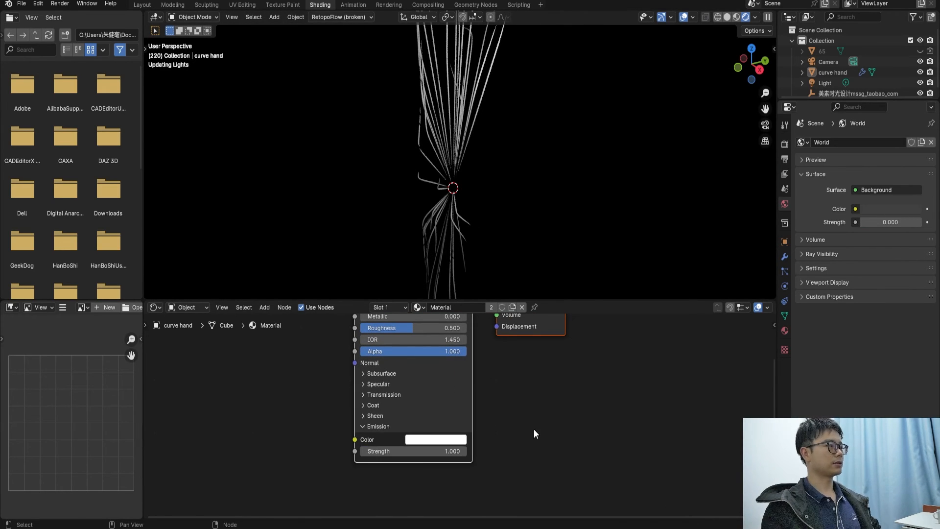
Add an Attribute node beside the Principled BSDF and enter F as its attribute name.
scroll(430, 435, down, 1)
scroll(443, 468, up, 3)
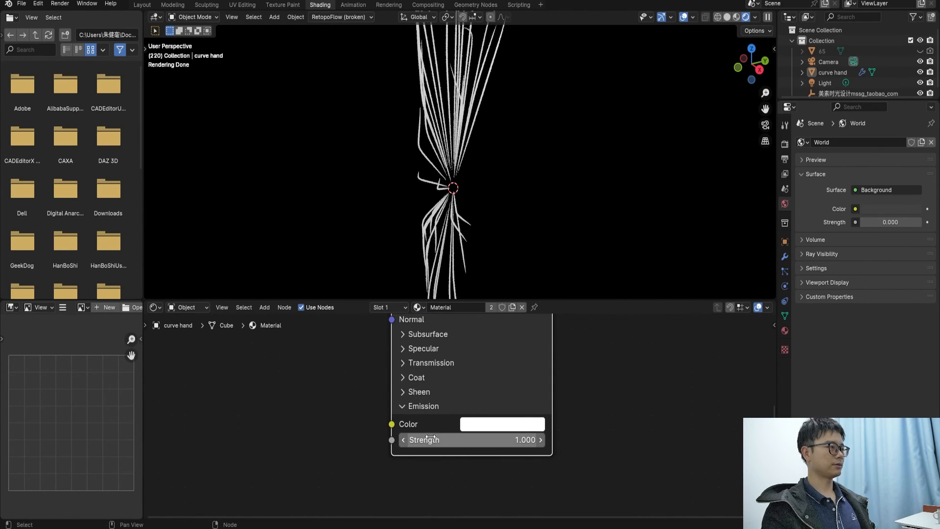
scroll(481, 431, down, 2)
scroll(480, 442, down, 3)
middle_drag(449, 438, 493, 452)
scroll(492, 455, up, 2)
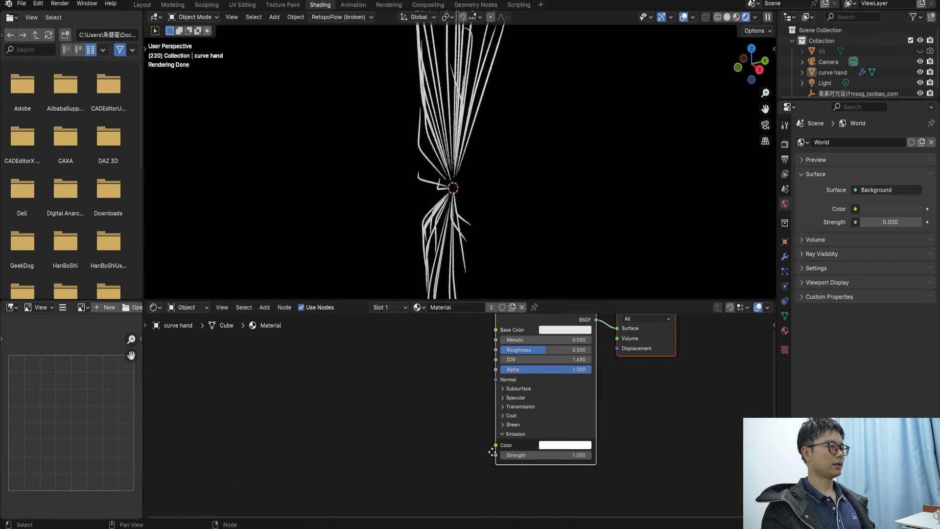
scroll(493, 442, up, 1)
key(shift+a)
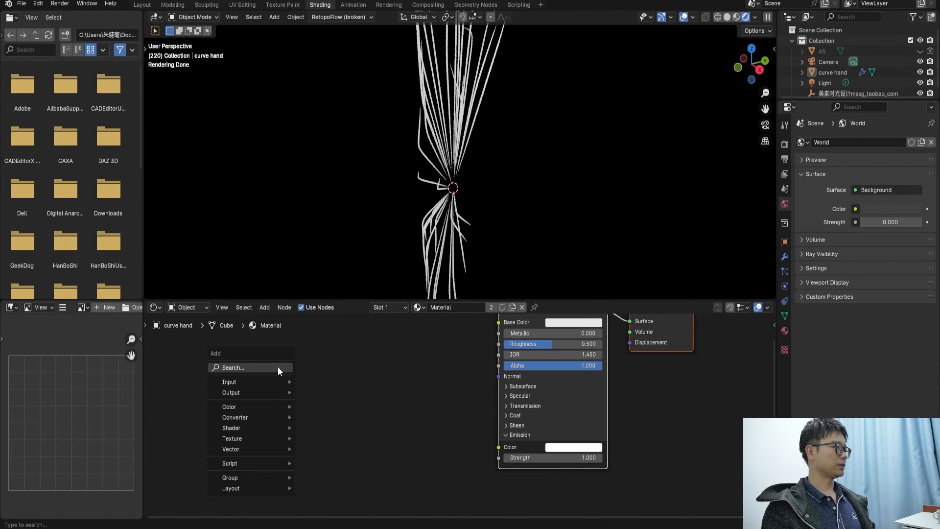
text(a)
click(327, 384)
click(279, 470)
click(289, 462)
drag(307, 409, 282, 425)
text(ra)
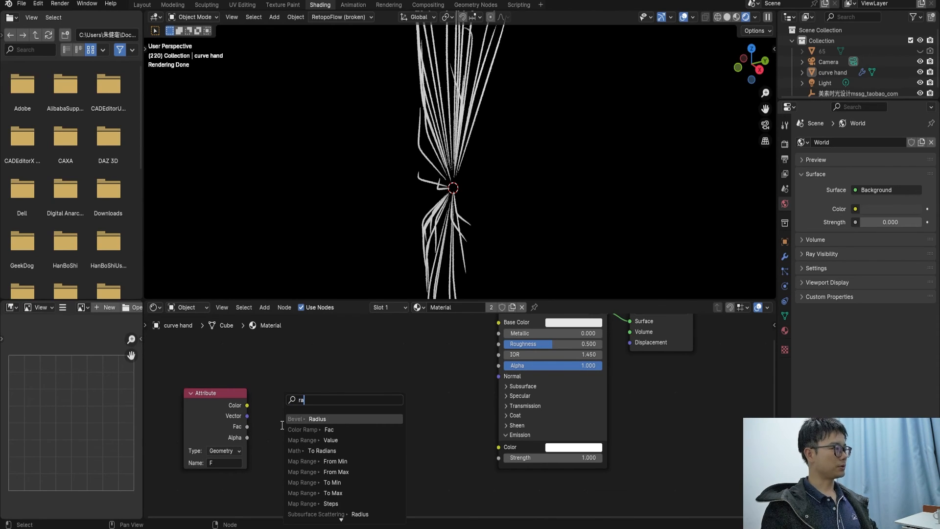
text(mp)
click(306, 426)
click(312, 426)
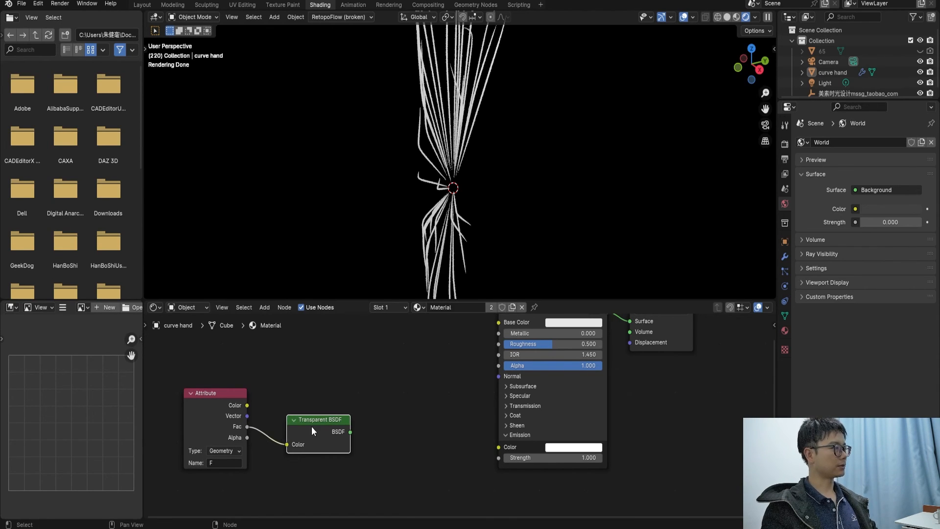
key(ctrl+z)
Add a Color Ramp node driven by the Attribute node's Fac output.
drag(248, 425, 317, 417)
text(ramp)
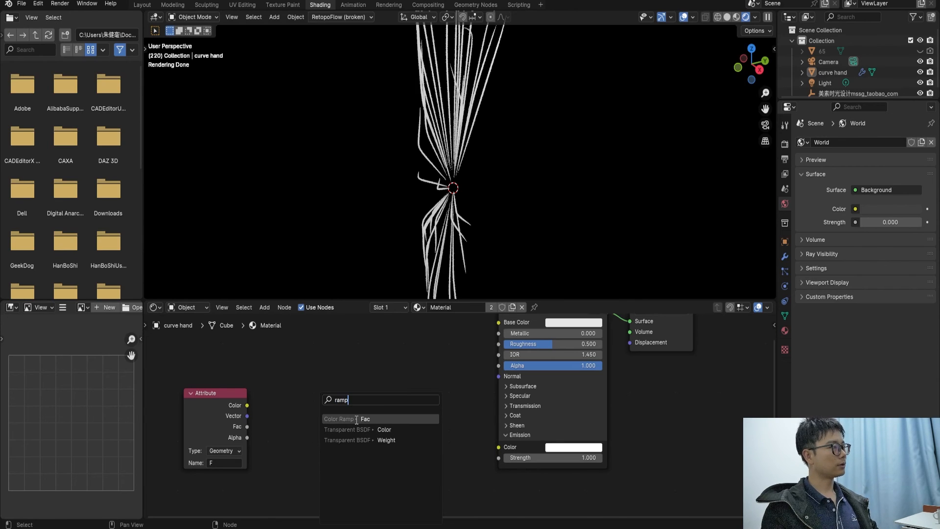
click(356, 420)
click(324, 447)
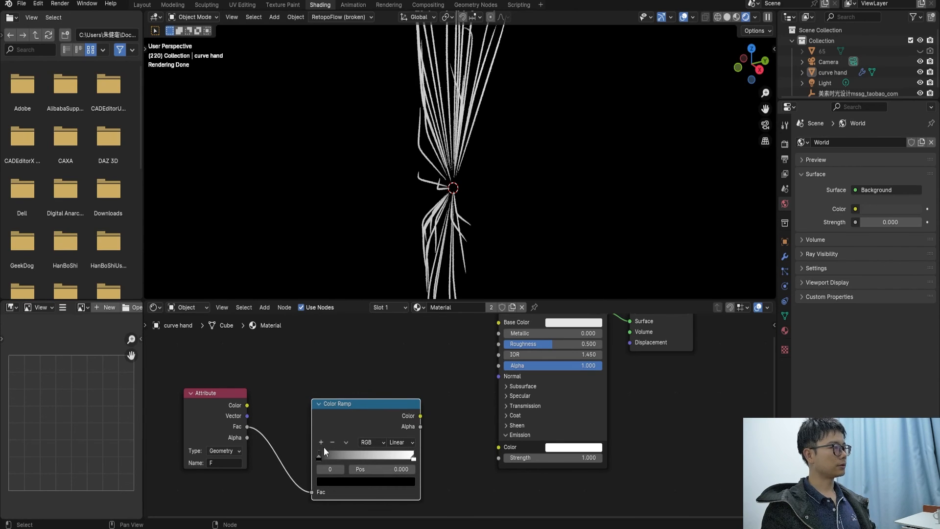
Colour the ramp's first stop red and last stop blue, and connect its Color output to the Principled BSDF's Emission Color.
click(327, 482)
drag(404, 372, 408, 328)
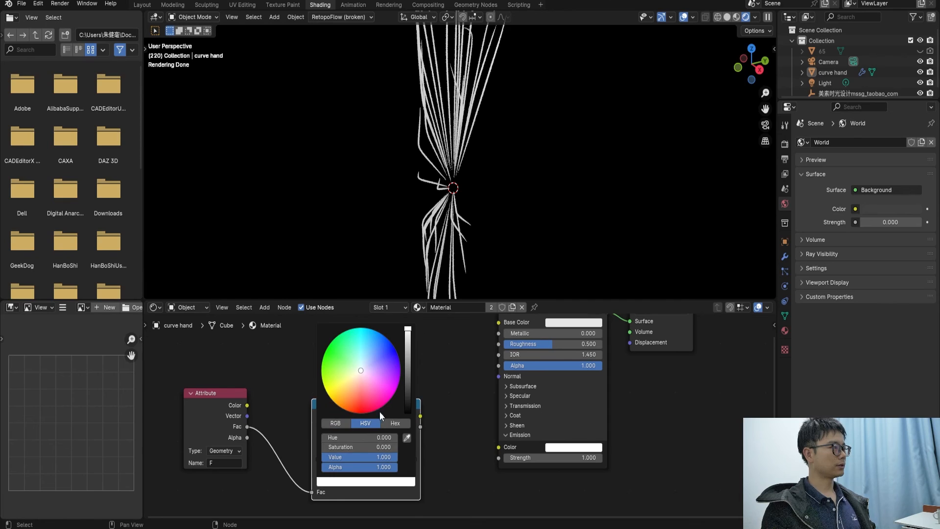
drag(379, 412, 365, 412)
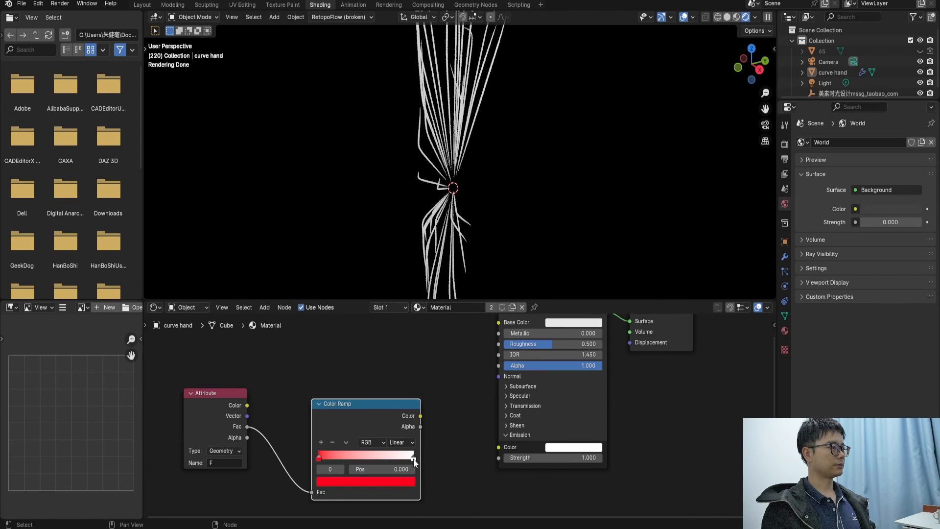
click(414, 458)
click(409, 480)
click(390, 342)
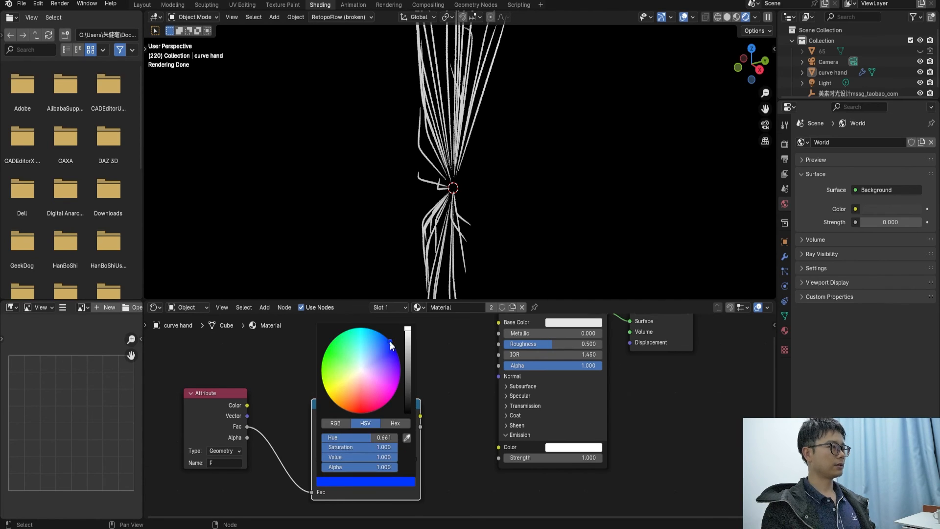
drag(420, 415, 498, 447)
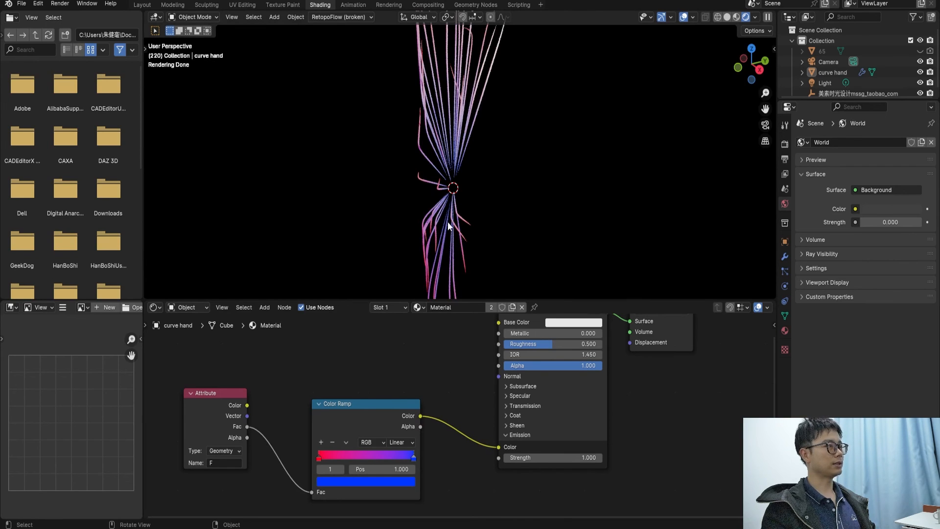
middle_drag(450, 206, 437, 206)
Move the Attribute node aside and insert a Math node set to Add between it and the Color Ramp.
middle_drag(225, 410, 329, 406)
scroll(328, 405, up, 1)
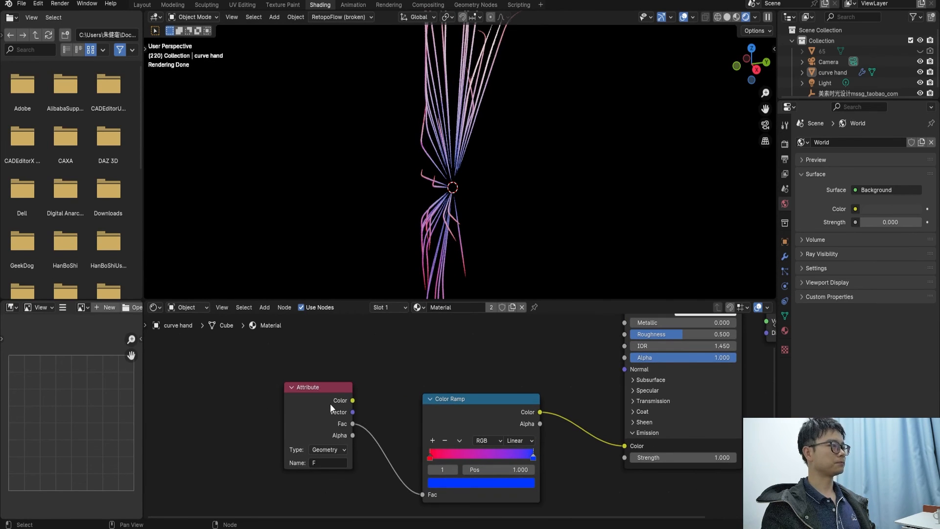
drag(327, 405, 227, 408)
key(shift+a)
click(319, 389)
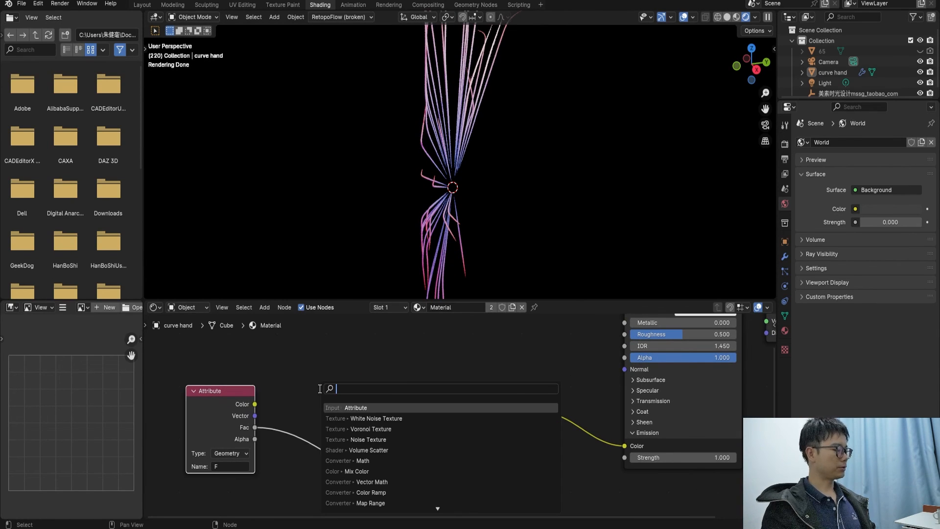
text(add)
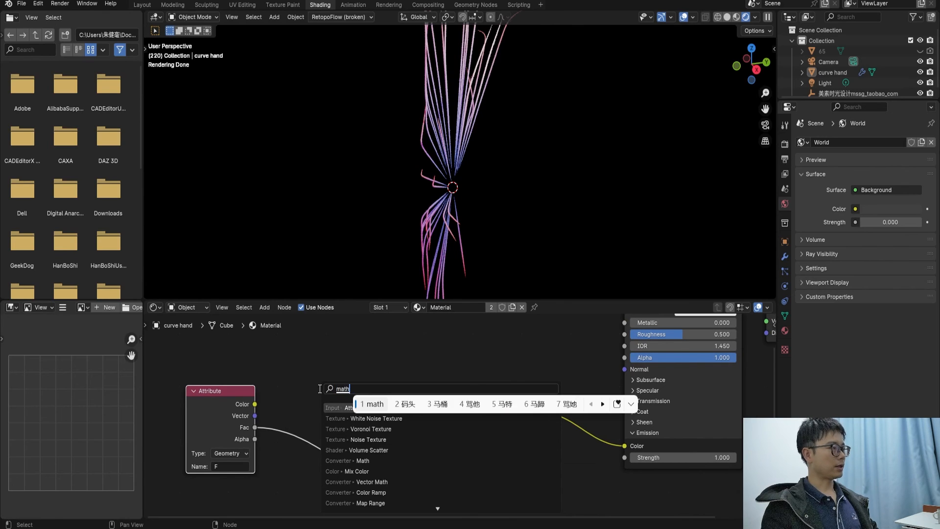
key(Return)
click(288, 401)
middle_drag(353, 454, 380, 435)
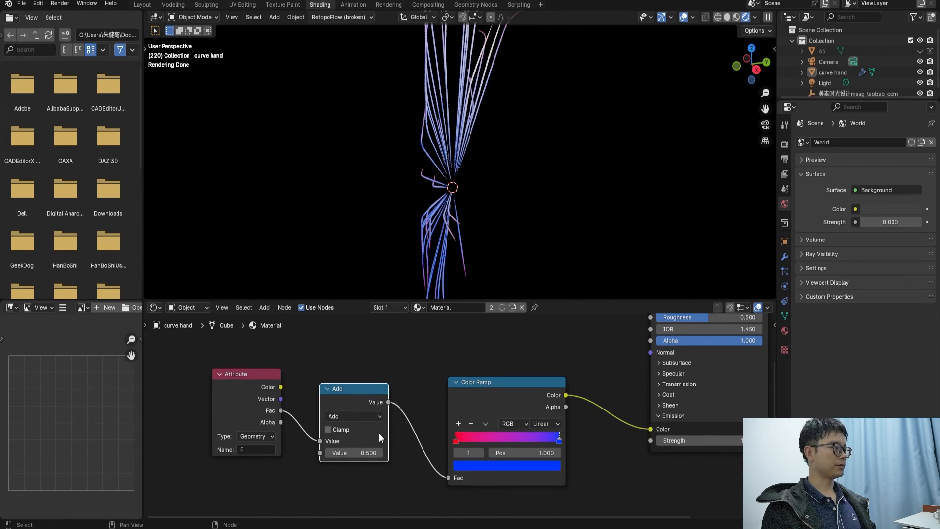
Drive the Add node's second value with the expression #frame/100.
scroll(379, 435, up, 1)
click(345, 459)
text(#$)
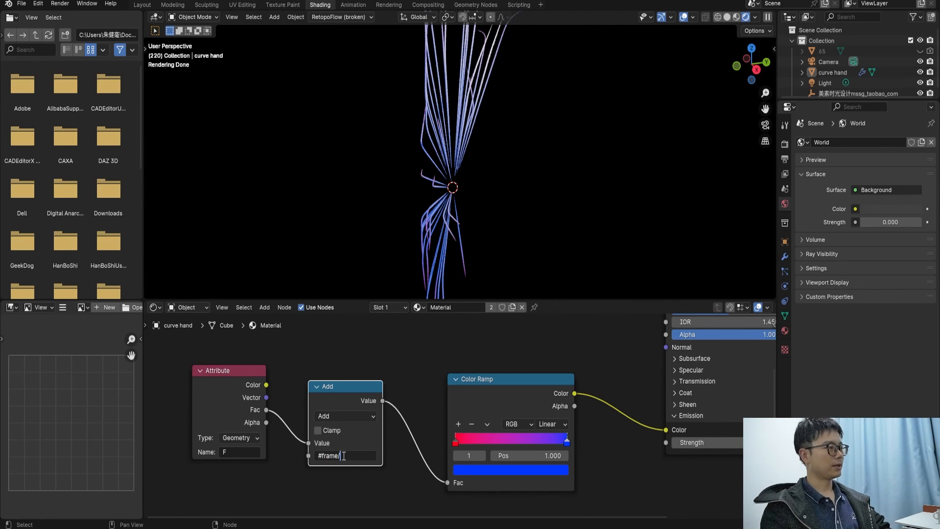
text(rame/100)
key(Return)
Move the Attribute and Add nodes away from the Color Ramp to make room for another node.
drag(345, 399, 332, 400)
click(236, 397)
drag(236, 398, 176, 398)
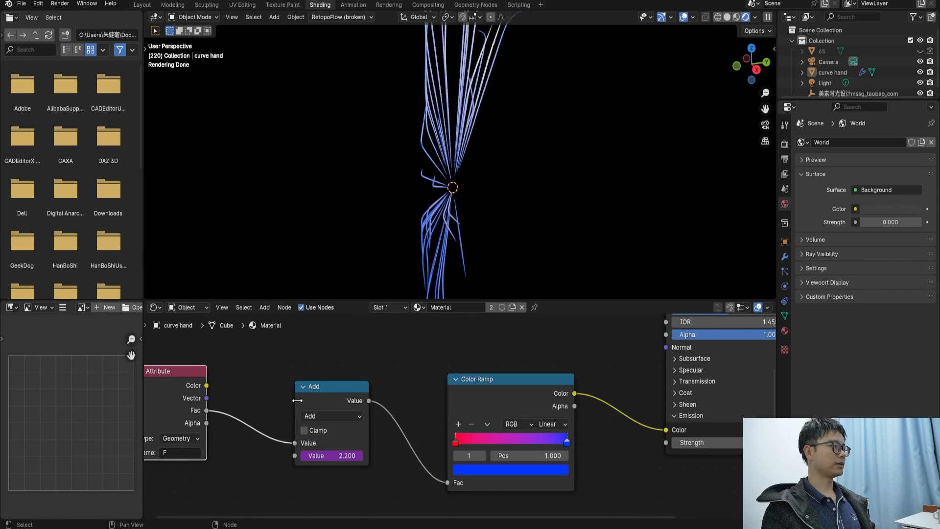
drag(319, 390, 242, 390)
Change the driver expression on the Add node's value to frame/50.
click(265, 455)
click(266, 455)
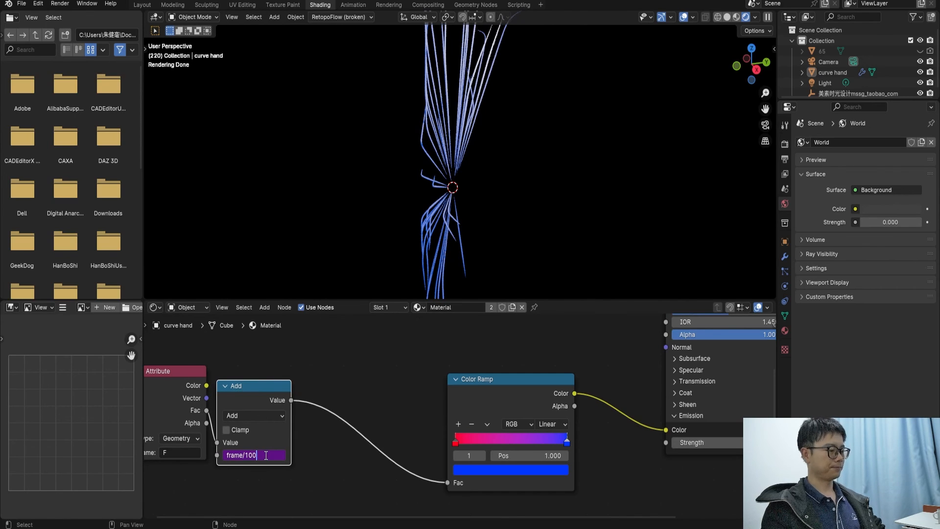
key(Return)
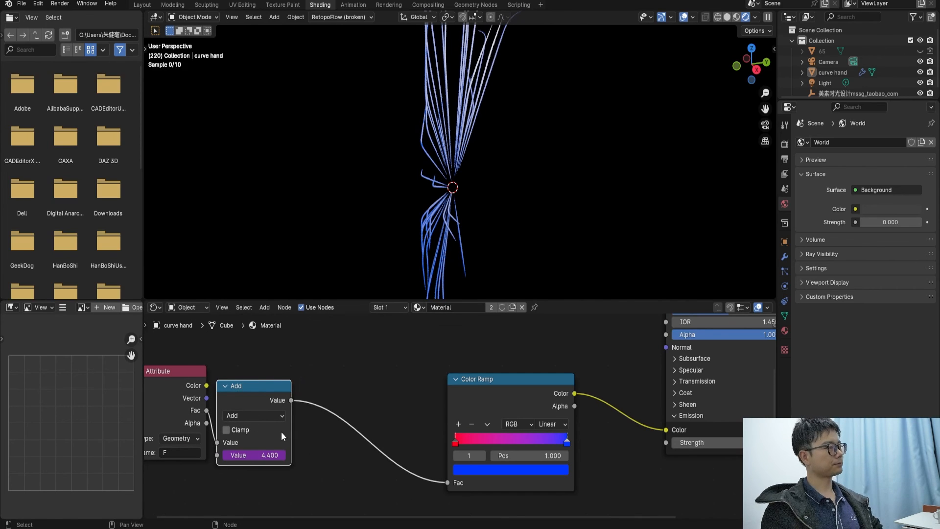
click(267, 455)
click(267, 455)
key(Return)
Duplicate the Add node and insert the copy between the original and the Color Ramp.
drag(270, 390, 282, 390)
key(shift+d)
click(372, 389)
middle_drag(450, 393, 494, 411)
scroll(496, 404, up, 1)
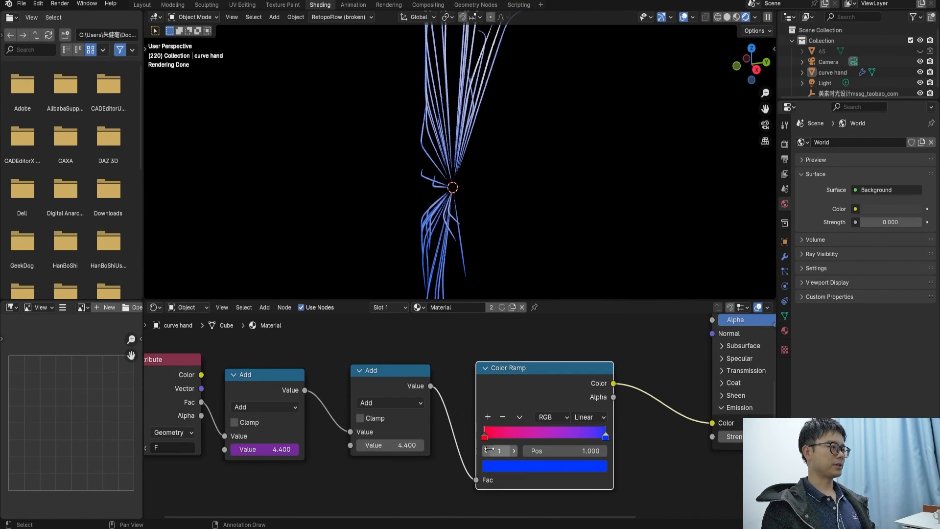
scroll(463, 443, up, 1)
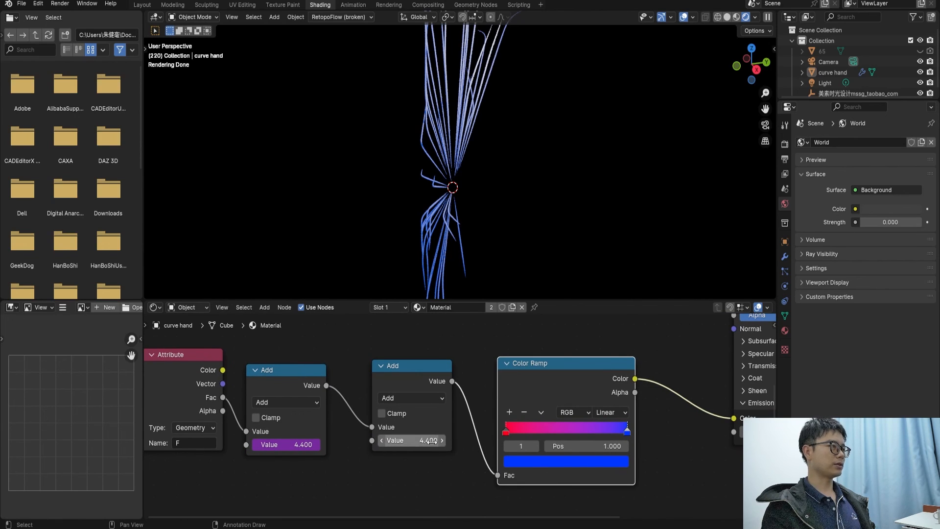
Set the duplicated Math node to Floored Modulo with a value of 1, and save the file.
click(421, 399)
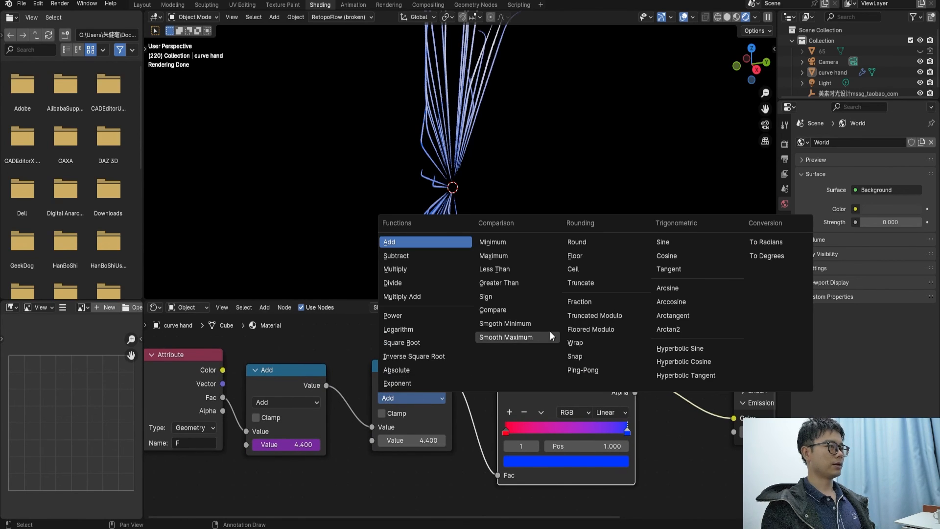
click(612, 329)
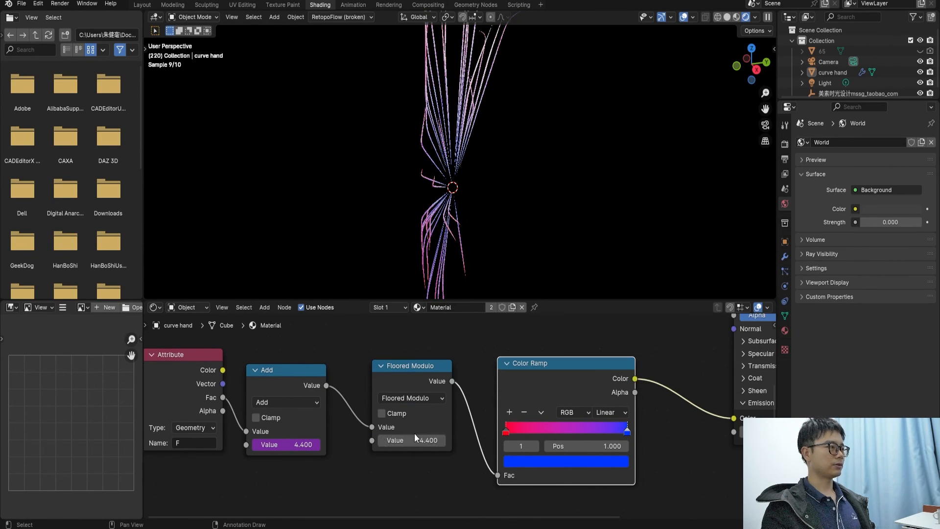
click(414, 440)
key(Return)
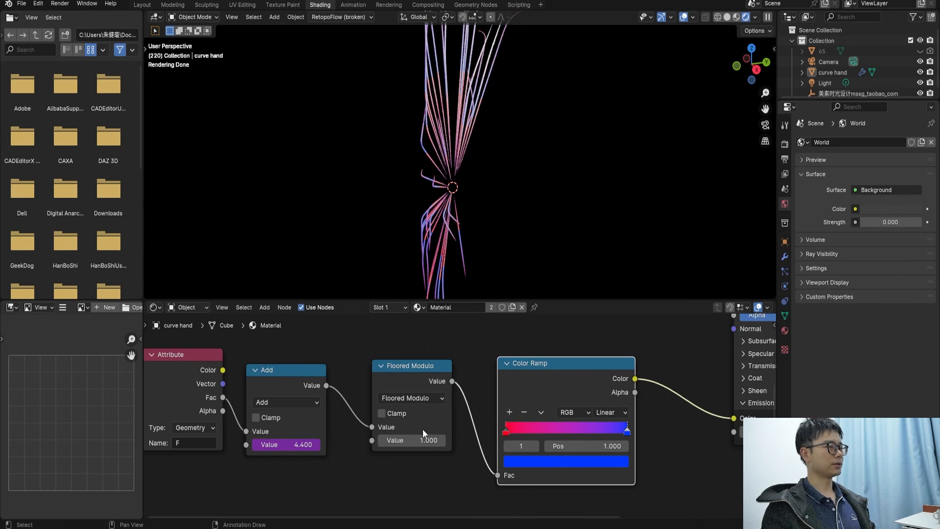
middle_drag(511, 433, 464, 430)
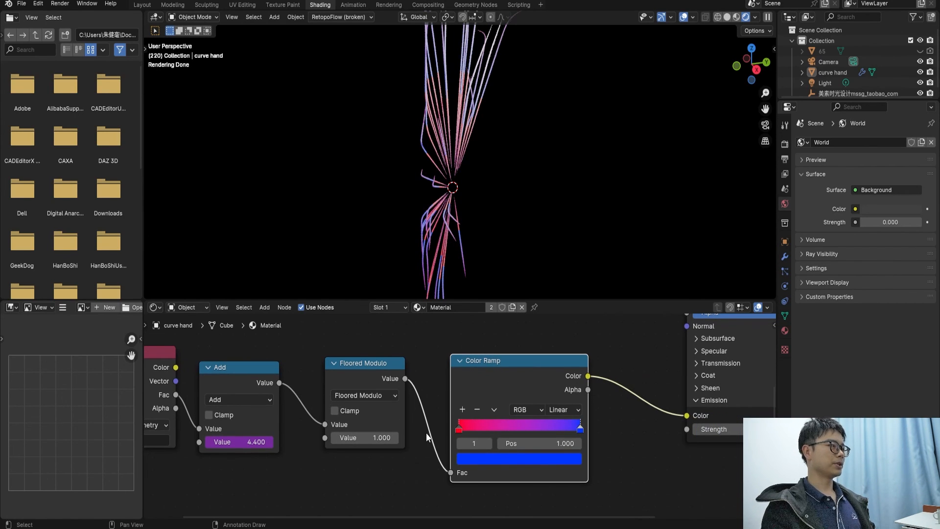
key(ctrl+s)
Play the animation to examine how the gradient moves along the trails, then stop playback.
middle_drag(349, 424, 381, 424)
click(269, 389)
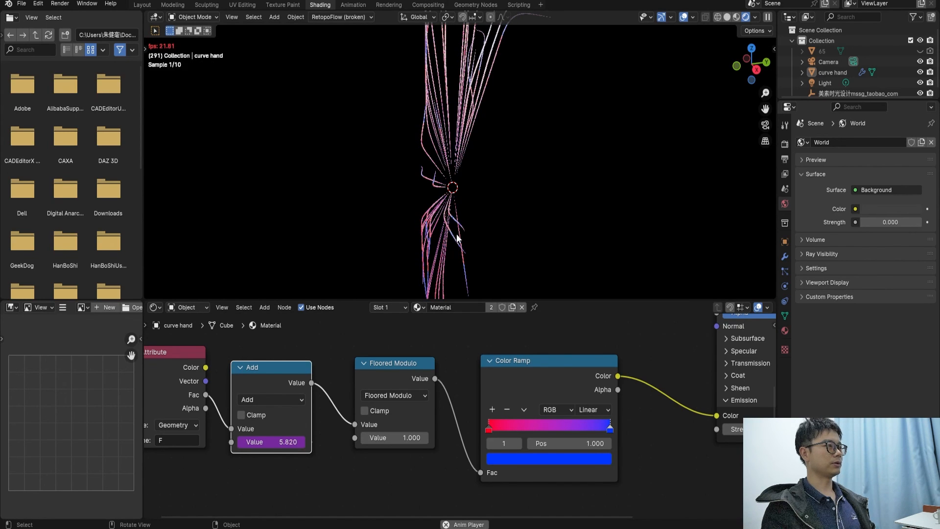
key(space)
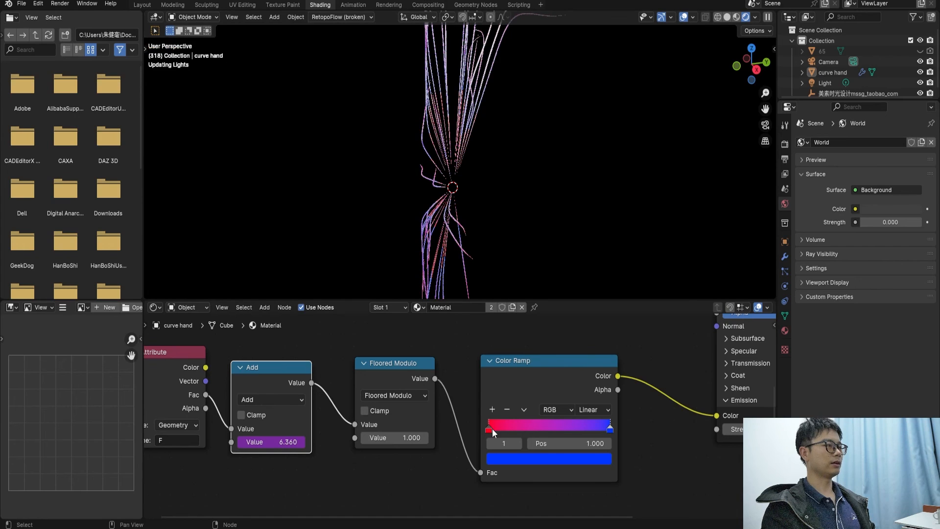
Move the Color Ramp's red stop to about the middle and add another stop at position 0.
drag(489, 428, 553, 428)
middle_drag(462, 237, 488, 229)
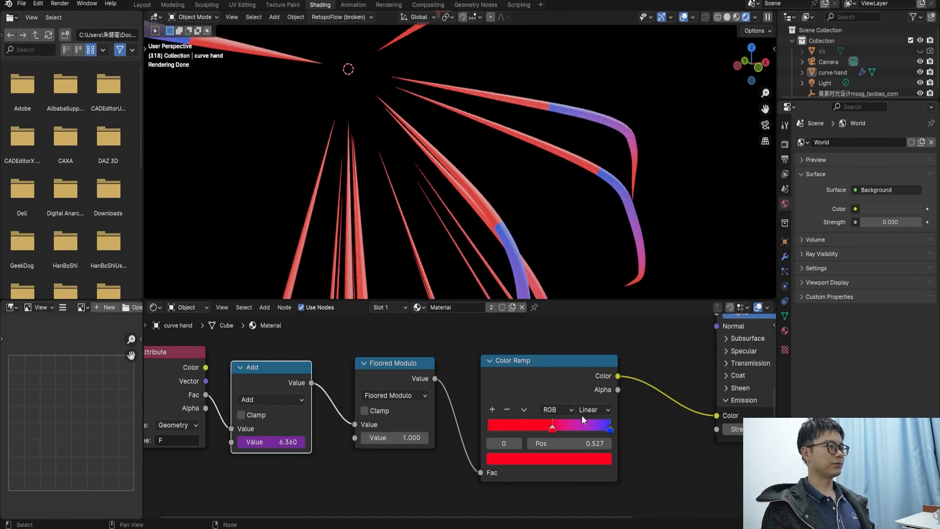
drag(499, 427, 483, 428)
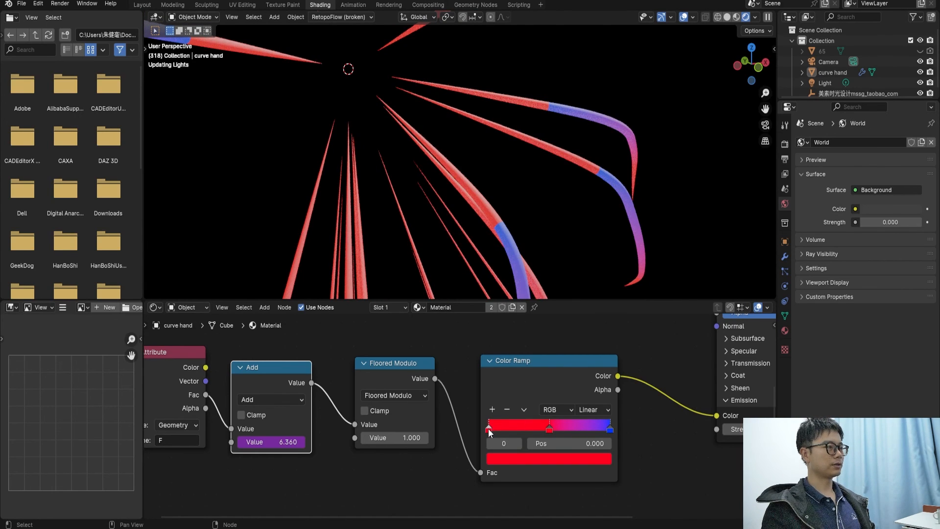
Set the Color Ramp's stop at position 0 to the end stop's blue by sampling it, and save the file.
click(498, 456)
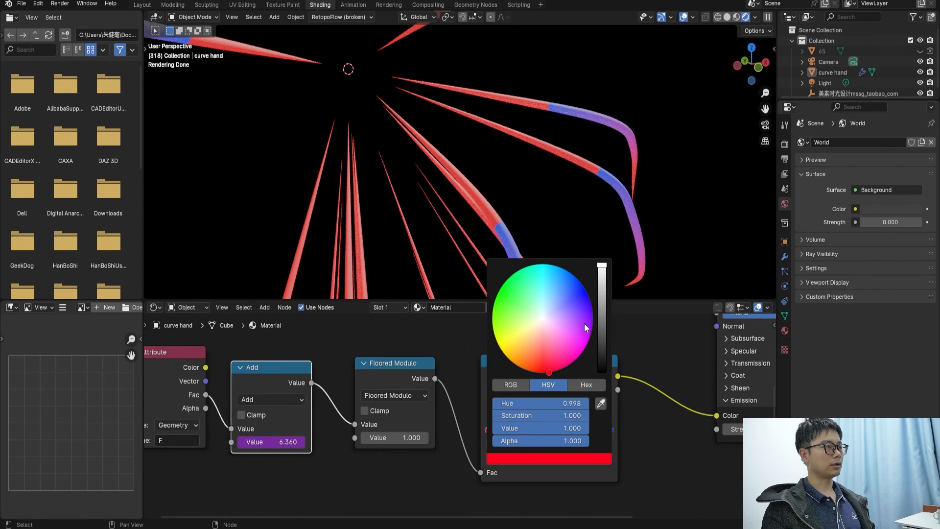
click(601, 402)
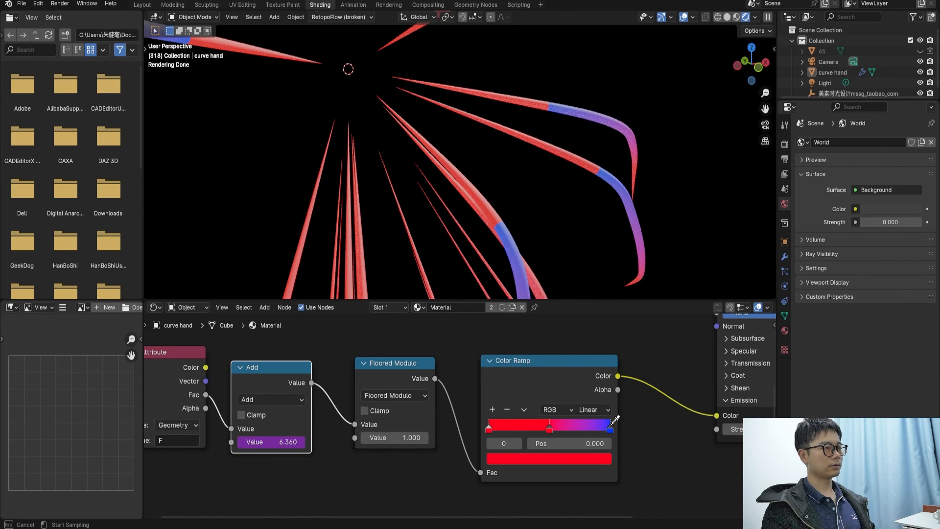
click(612, 426)
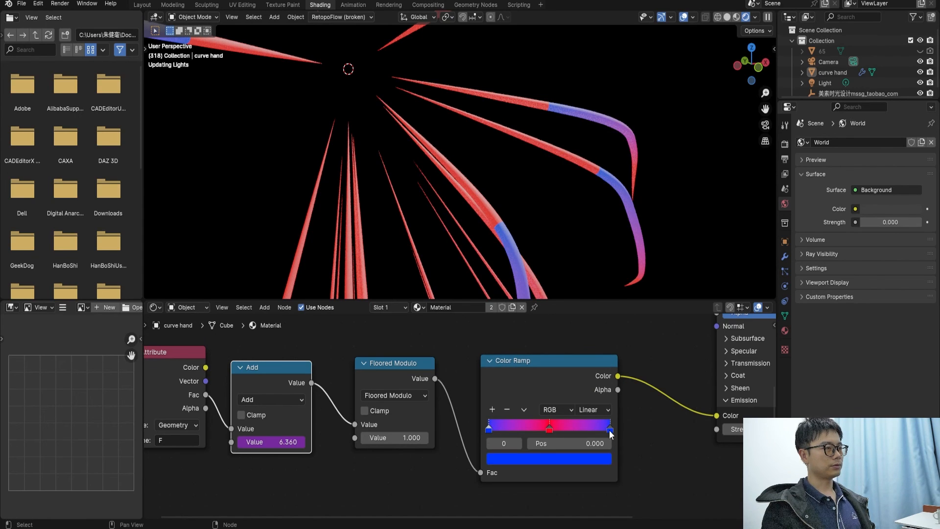
middle_drag(471, 259, 383, 199)
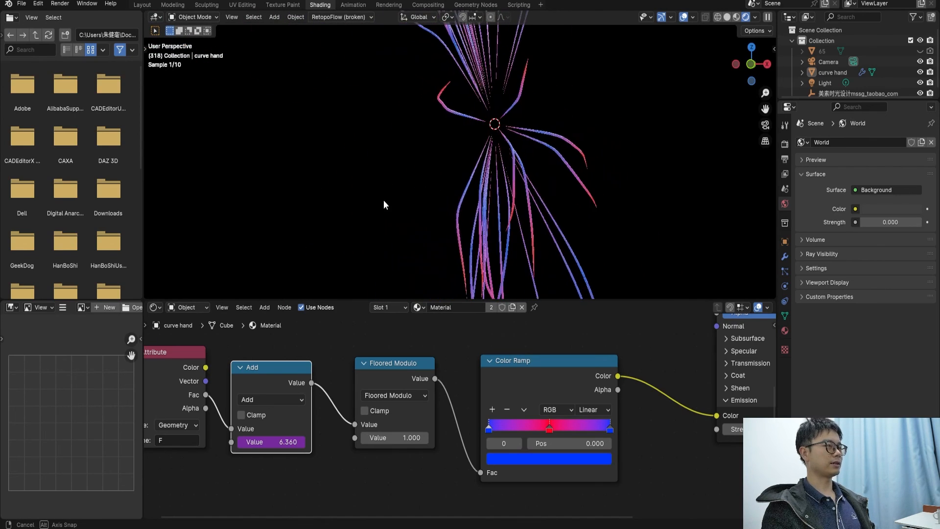
middle_drag(544, 206, 487, 237)
key(ctrl+s)
Collapse the Principled BSDF's Subsurface section, move the node slightly down beside the Color Ramp, and save the file.
scroll(517, 416, down, 1)
scroll(519, 419, down, 4)
middle_drag(626, 411, 542, 409)
scroll(550, 410, down, 4)
scroll(542, 414, up, 3)
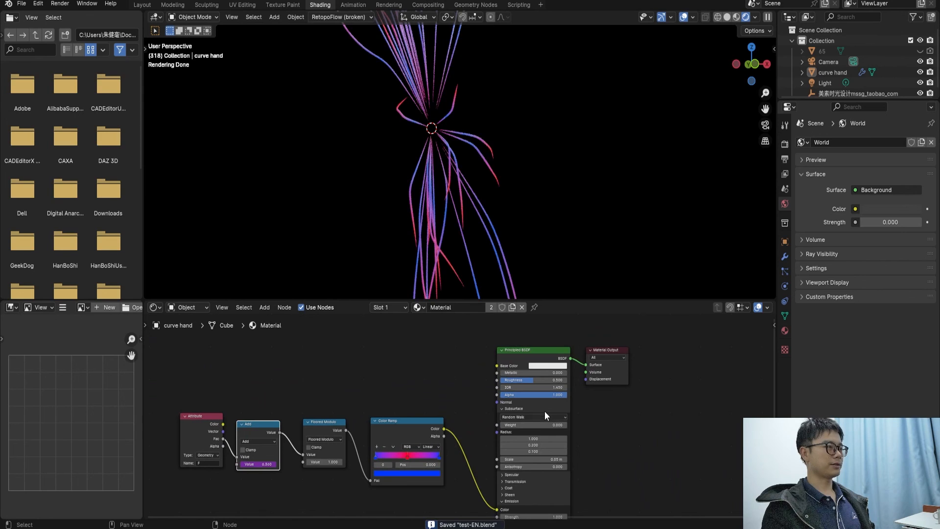
drag(524, 355, 528, 380)
middle_drag(542, 257, 481, 201)
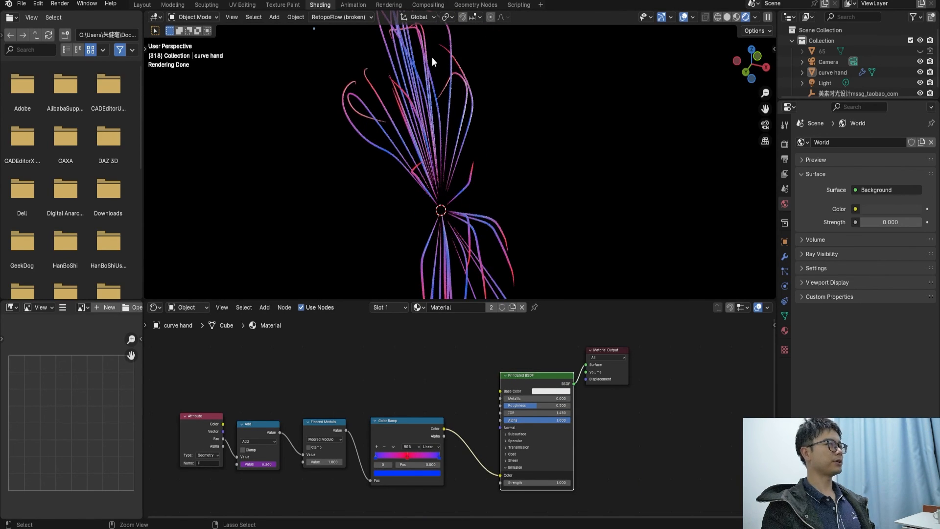
key(ctrl+s)
Switch to the Geometry Nodes workspace, save the file, and examine the node chain from Resample Curve to Group Output.
click(475, 5)
scroll(343, 352, down, 5)
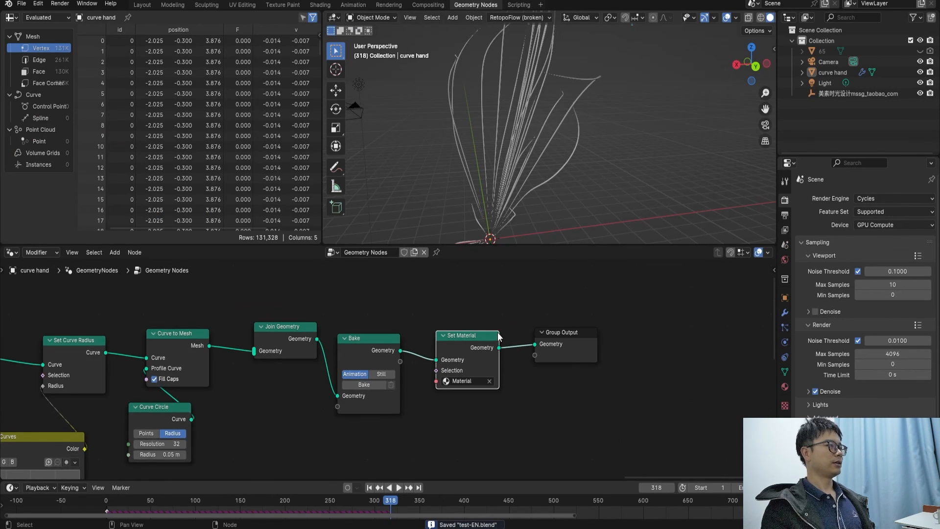
middle_drag(277, 327, 375, 327)
drag(415, 352, 428, 353)
scroll(408, 338, up, 1)
click(442, 300)
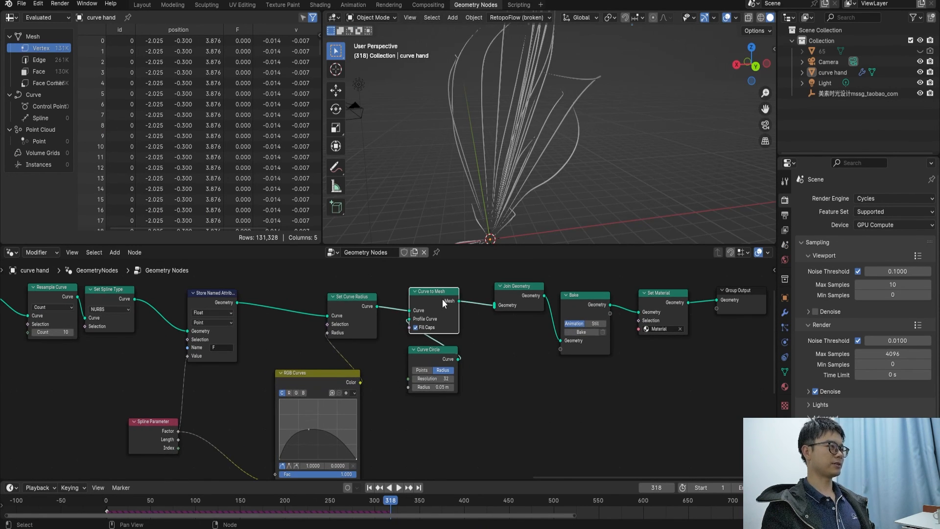
scroll(443, 308, up, 2)
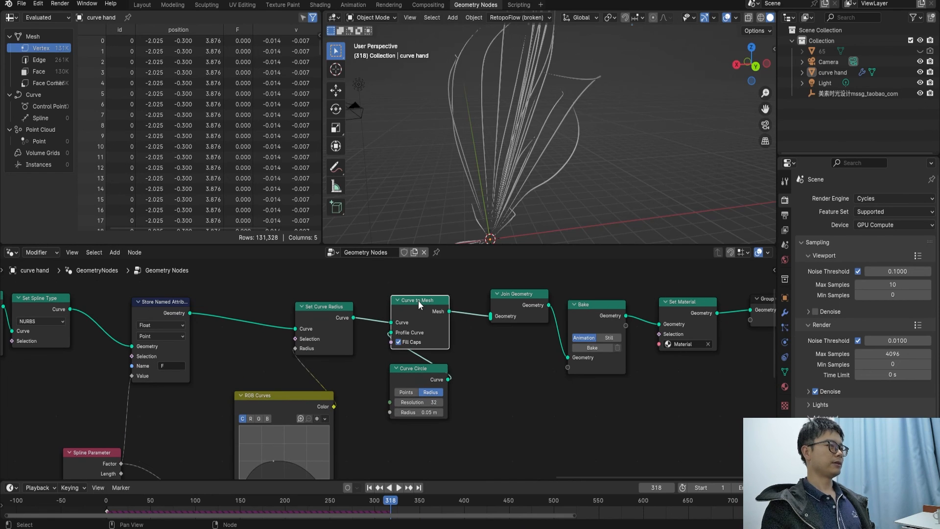
key(ctrl+s)
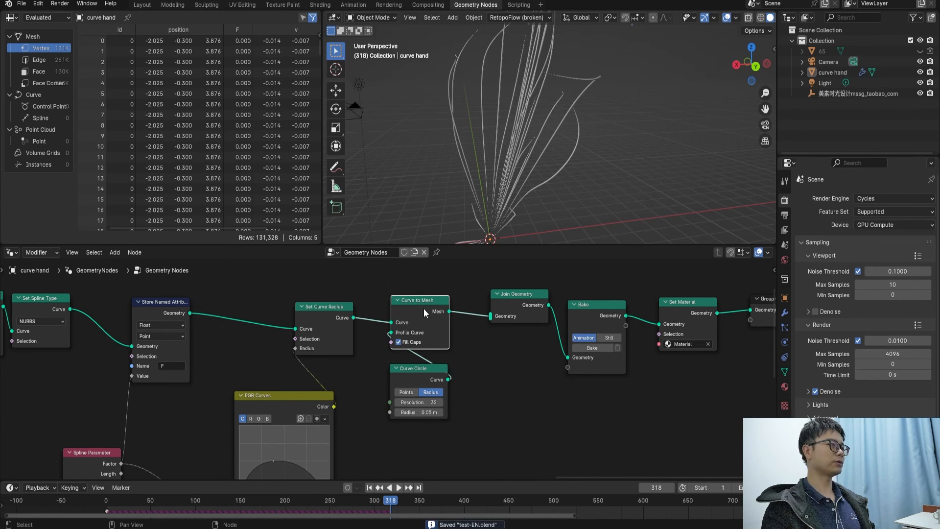
scroll(424, 308, down, 2)
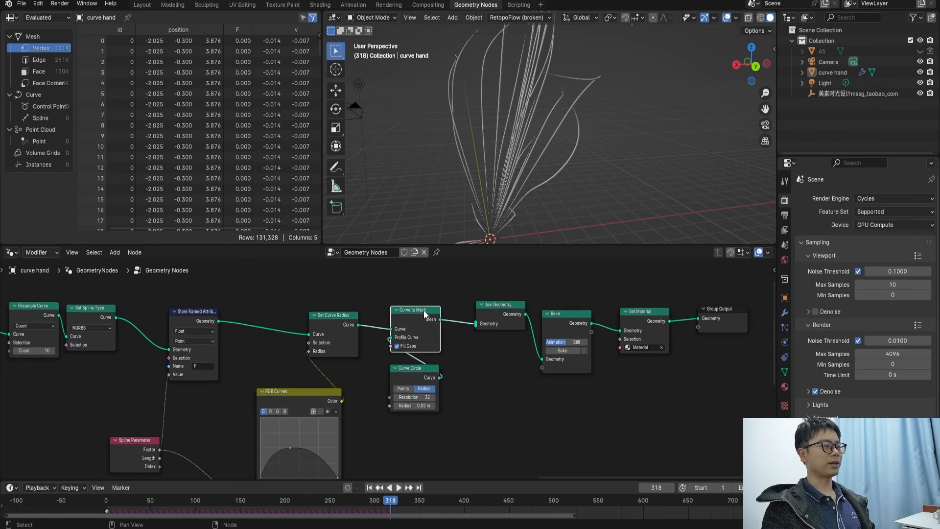
middle_drag(424, 310, 337, 321)
scroll(472, 325, up, 2)
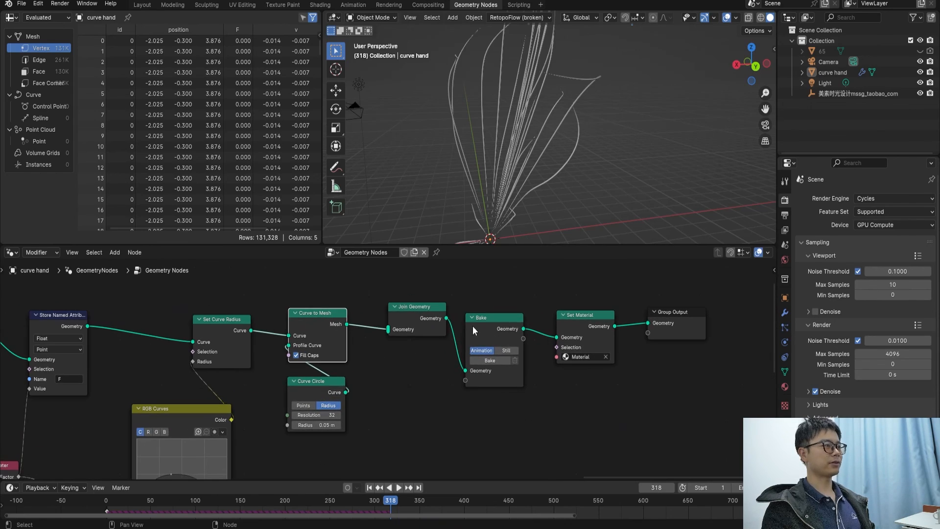
click(406, 310)
scroll(407, 322, down, 2)
middle_drag(401, 324, 496, 339)
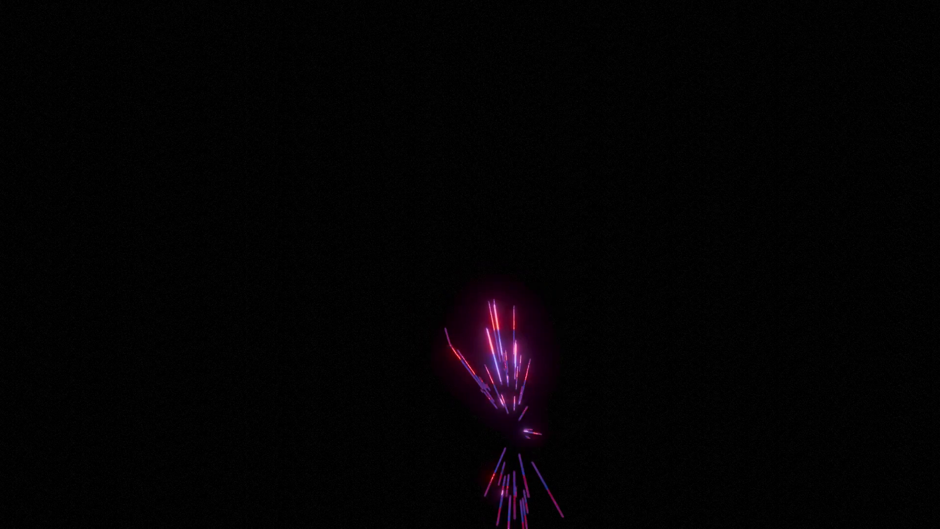